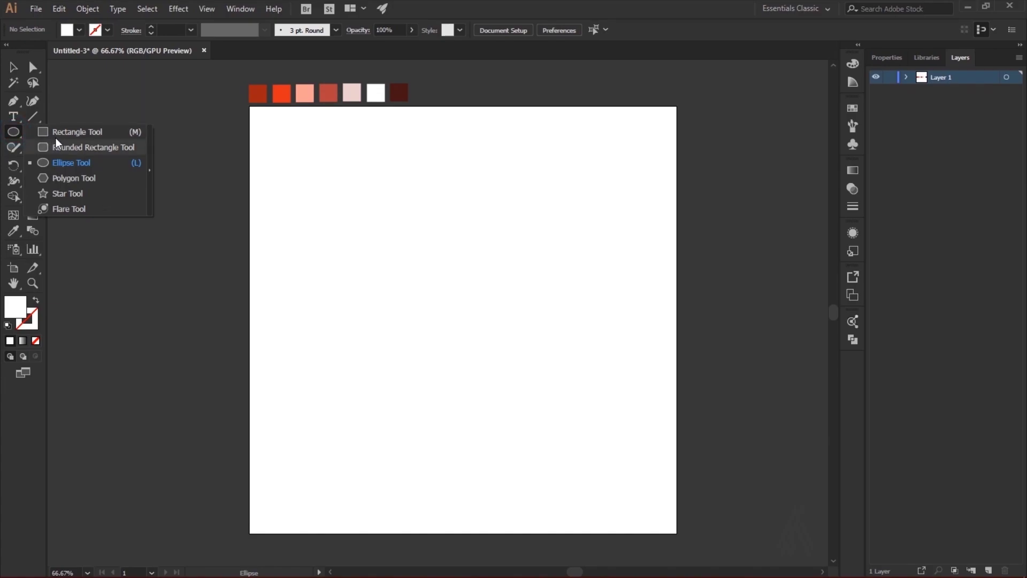
Step: Draw a full-artboard rectangle and fill it with the dark red swatch using the Eyedropper
click(56, 132)
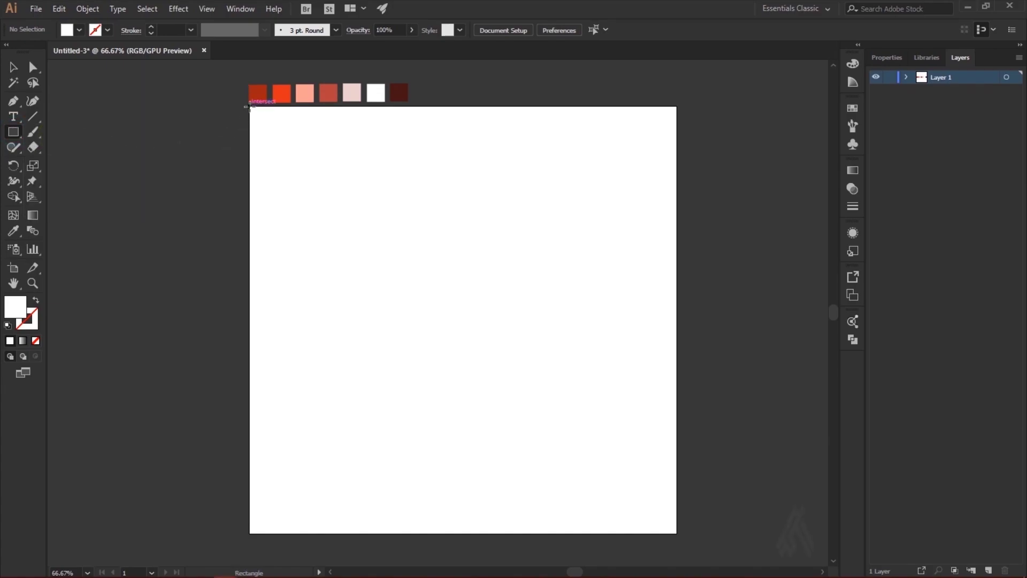
drag(249, 107, 677, 533)
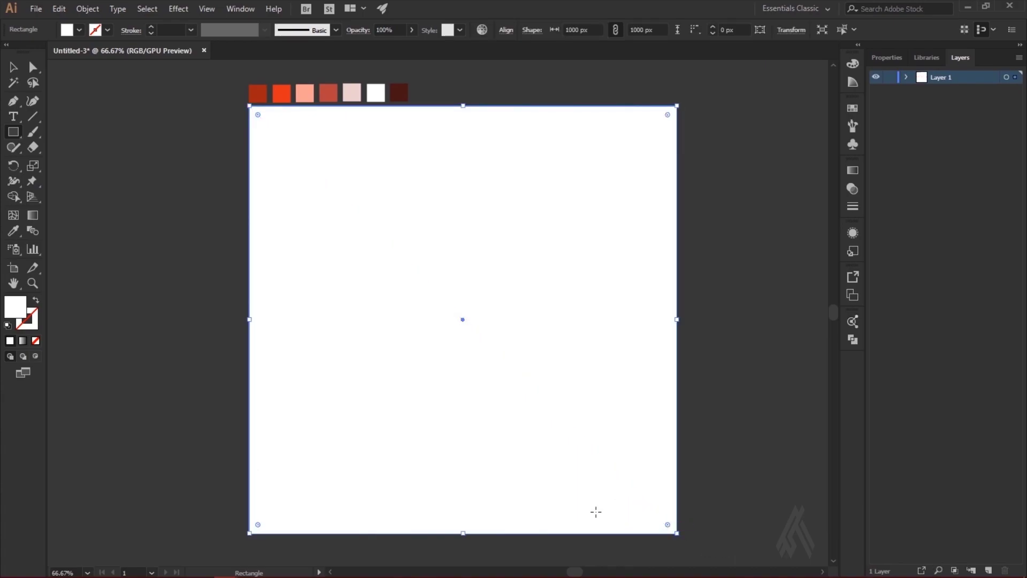
click(13, 230)
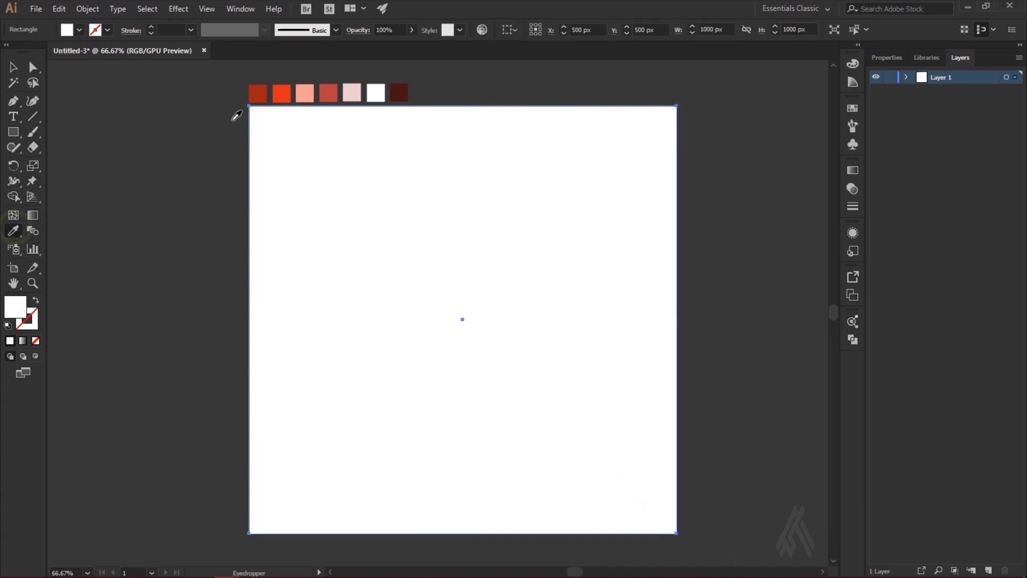
click(262, 95)
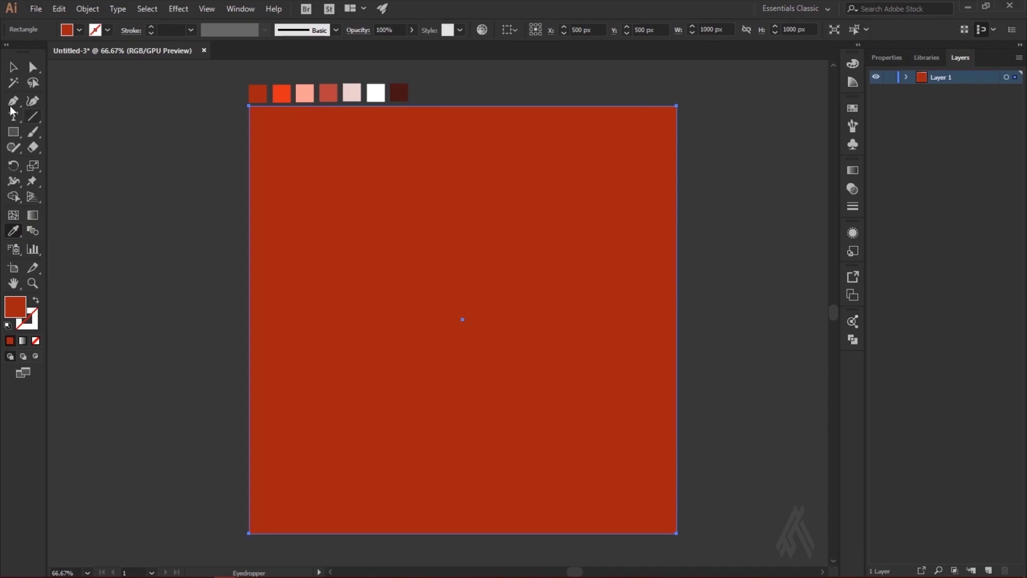
click(16, 72)
click(149, 183)
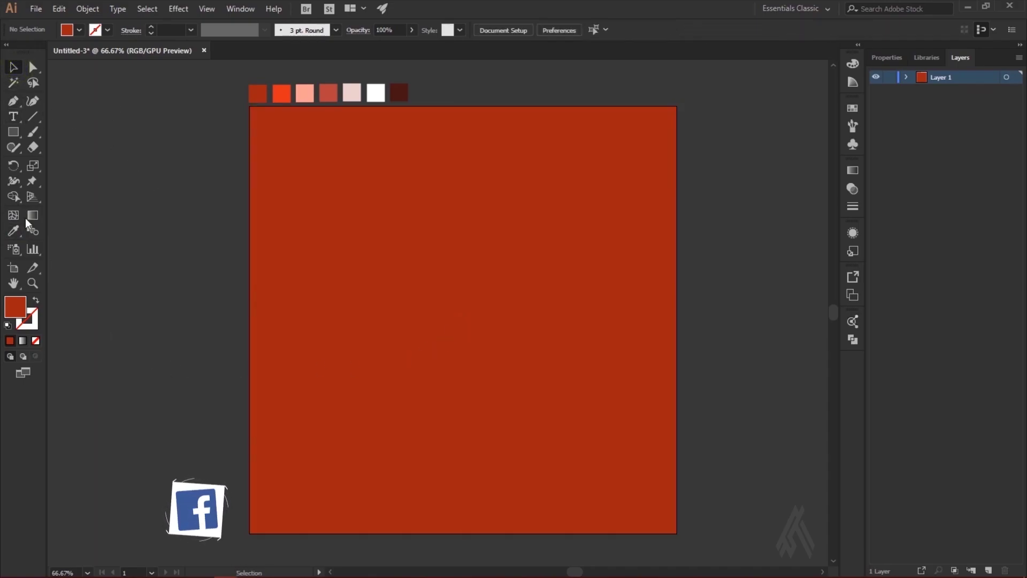
Step: Draw a thin tall bar near the top-left and fill it with the white swatch
click(15, 133)
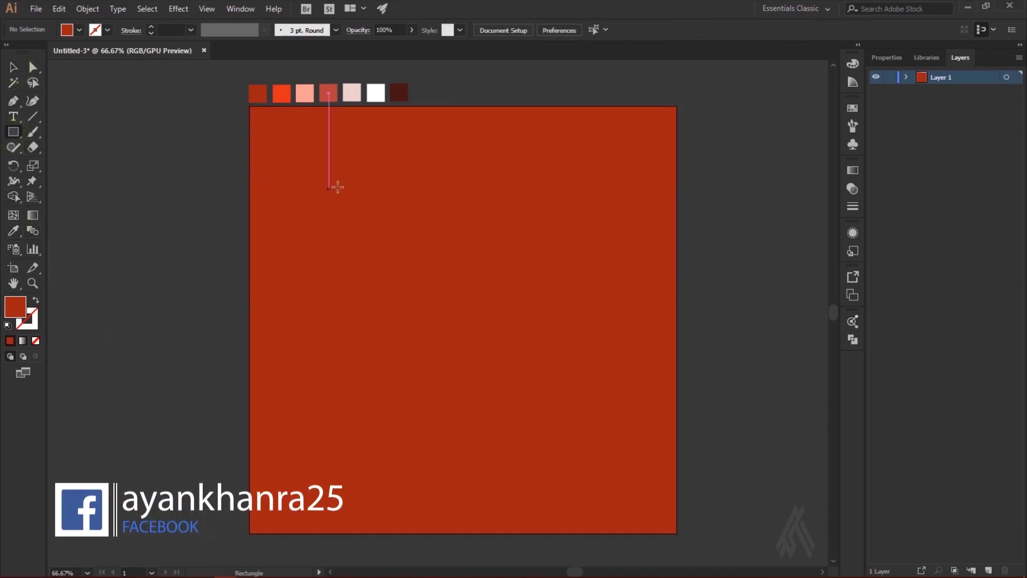
drag(291, 140, 298, 203)
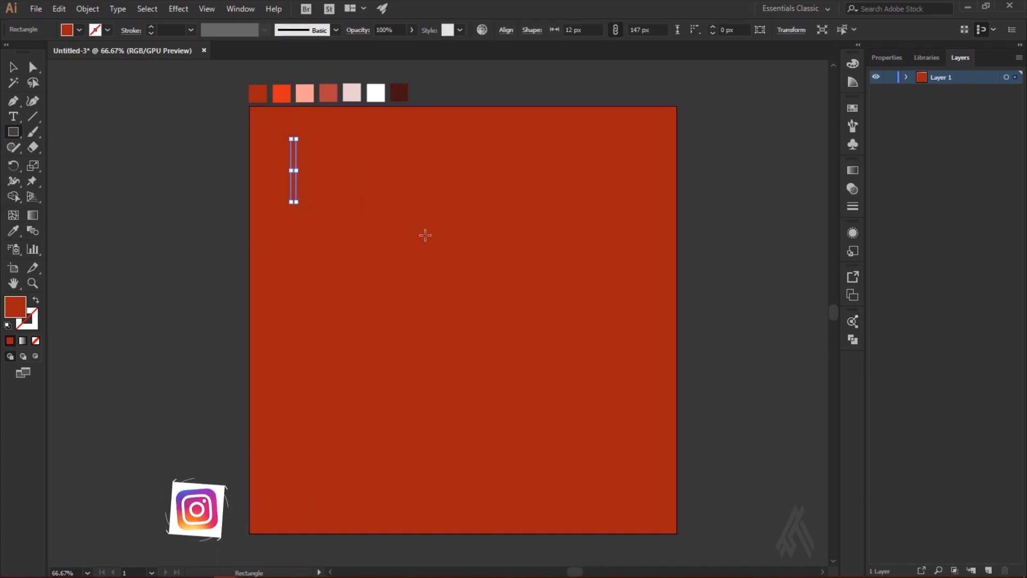
click(14, 231)
click(376, 93)
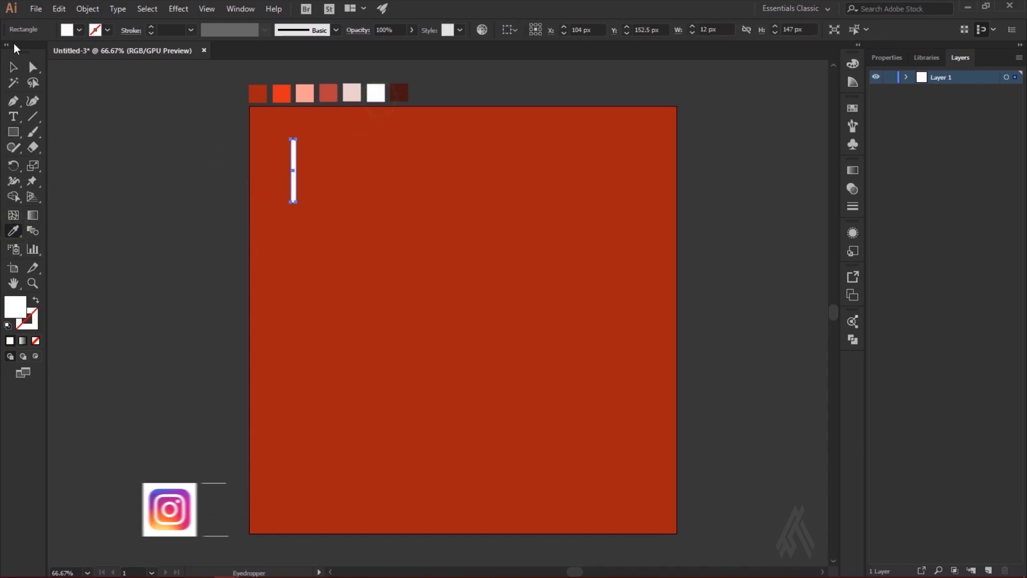
click(12, 68)
click(162, 156)
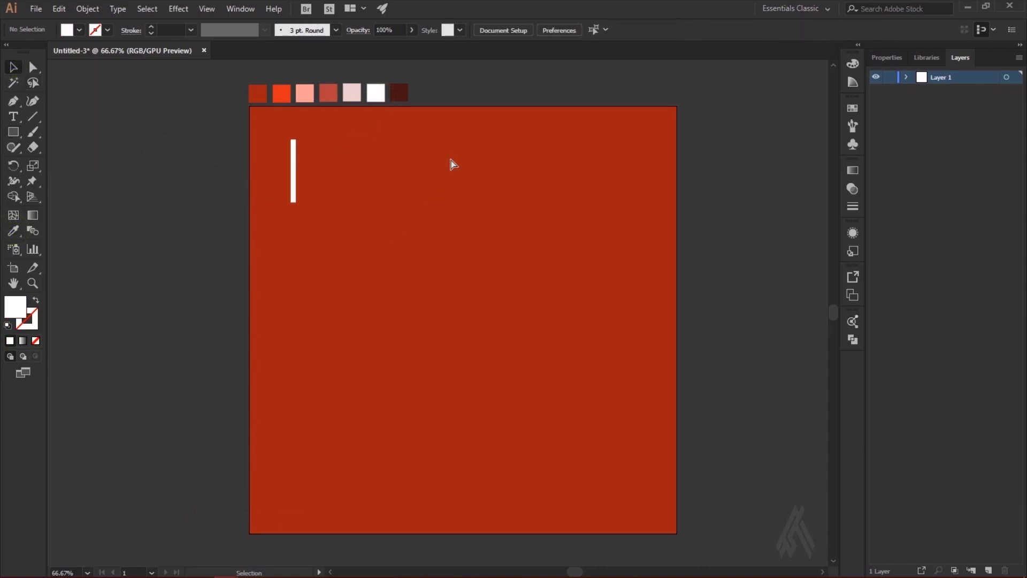
Step: Duplicate the white bar beside itself and stretch copies to varying heights
key(ctrl+1)
scroll(376, 221, up, 5)
mouse_move(224, 251)
mouse_down()
mouse_move(225, 291)
mouse_move(225, 270)
mouse_up()
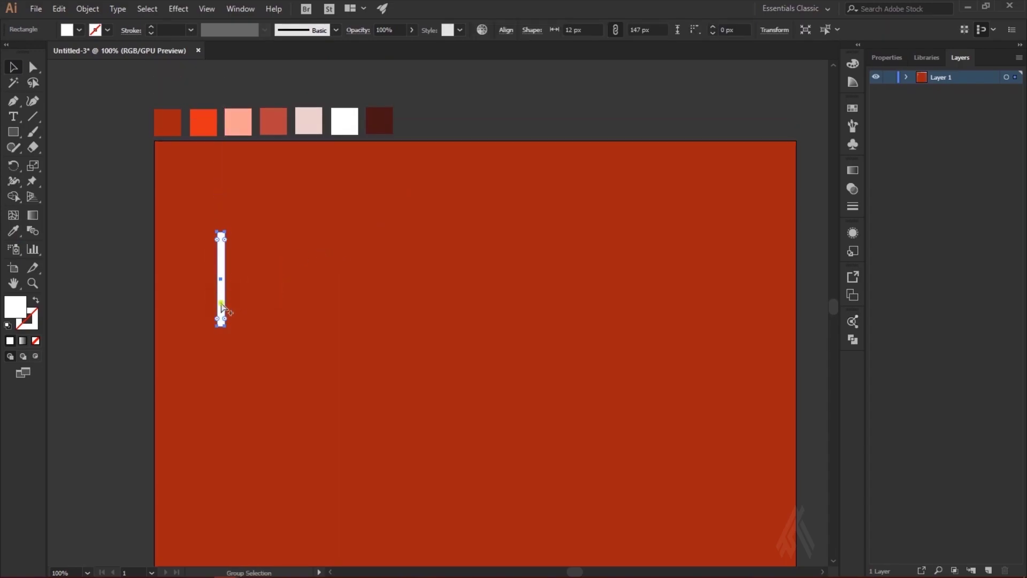
mouse_move(224, 305)
mouse_down()
mouse_move(245, 323)
mouse_move(251, 287)
mouse_up()
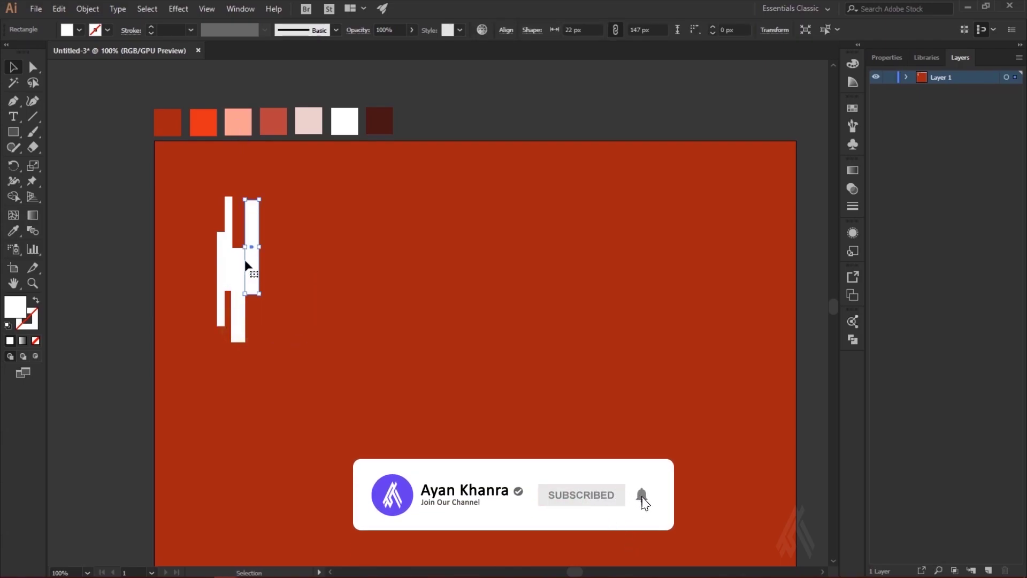
drag(246, 251, 256, 248)
click(300, 247)
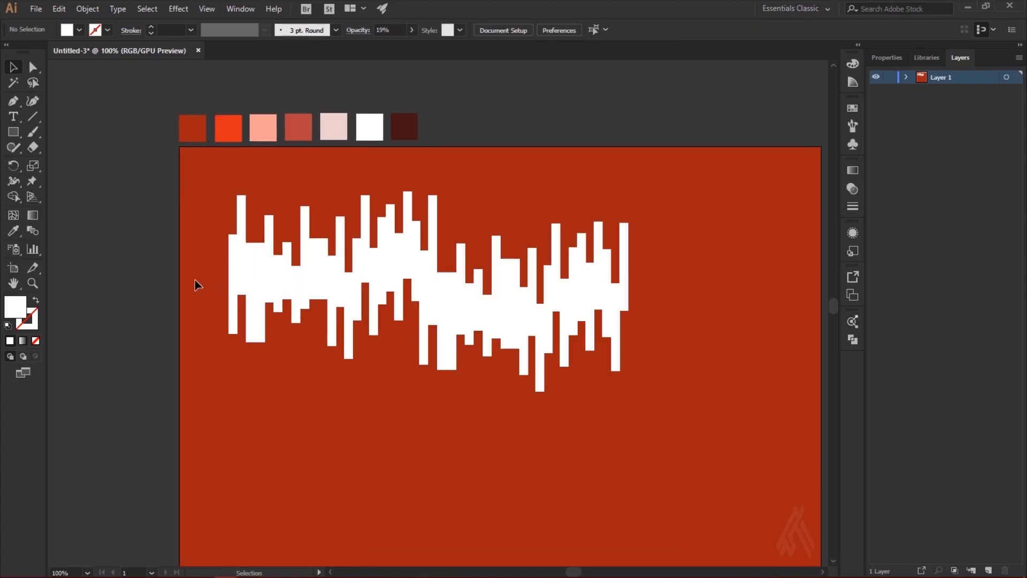
Step: Select all the white bars and unite them with Pathfinder
drag(197, 279, 631, 292)
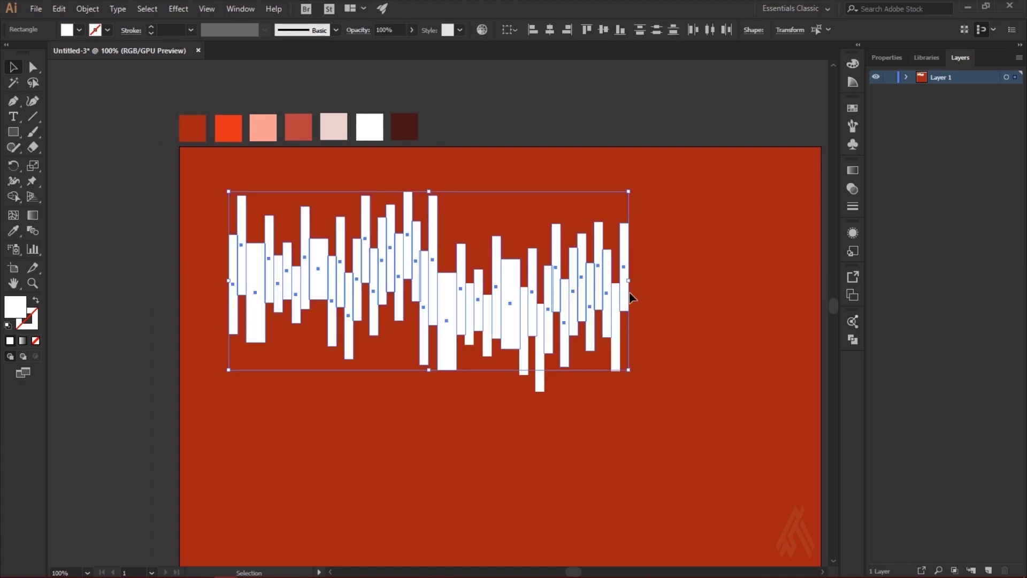
click(852, 341)
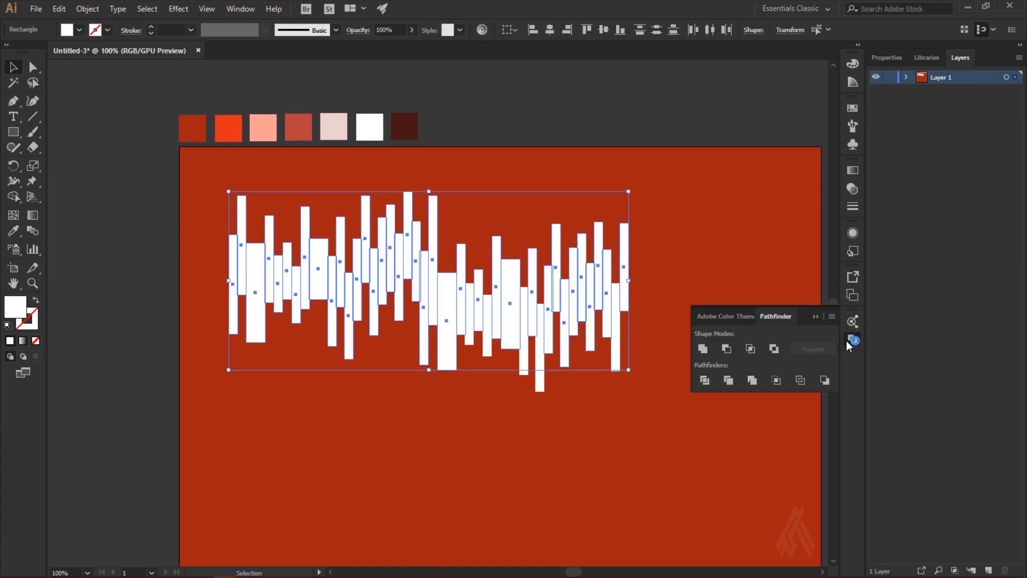
click(702, 349)
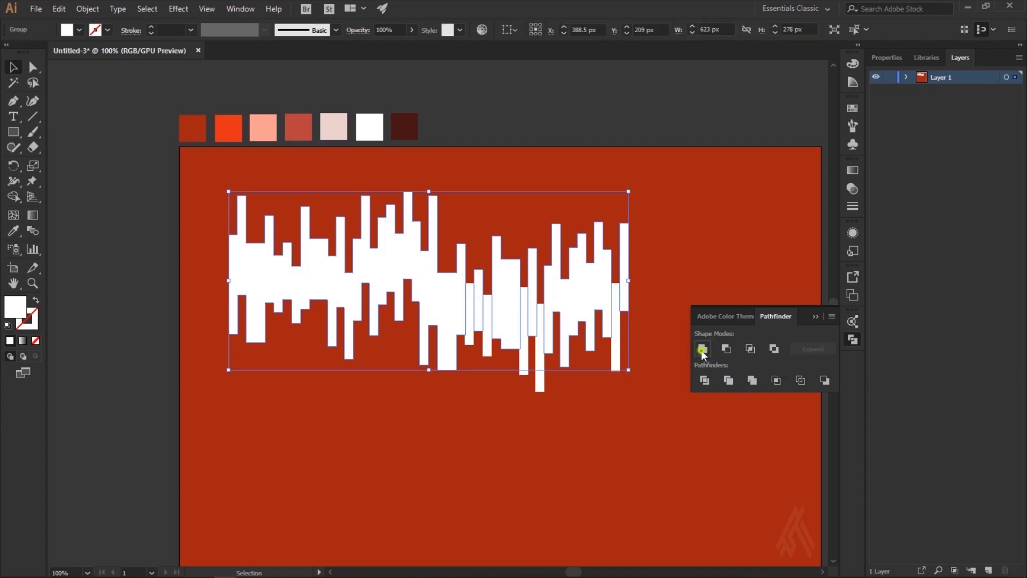
click(604, 437)
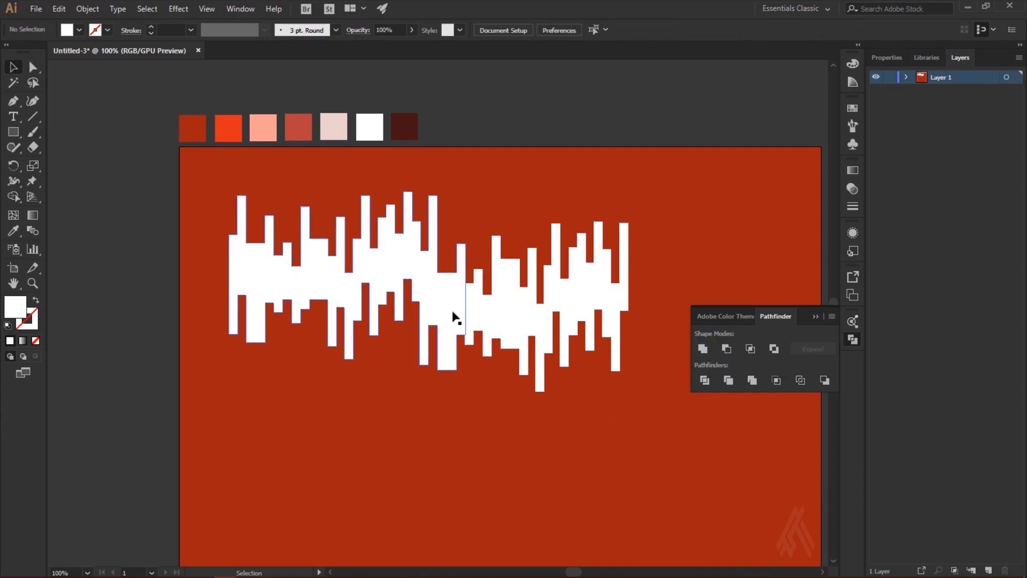
Step: Unite the leftover pieces with the merged shape so one white path remains
drag(603, 289, 309, 349)
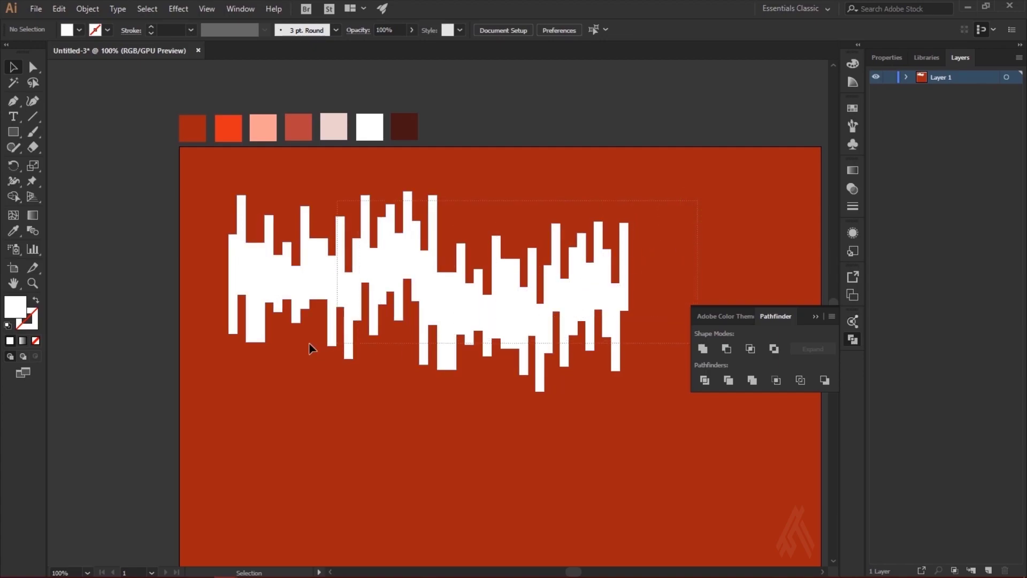
drag(216, 384, 214, 383)
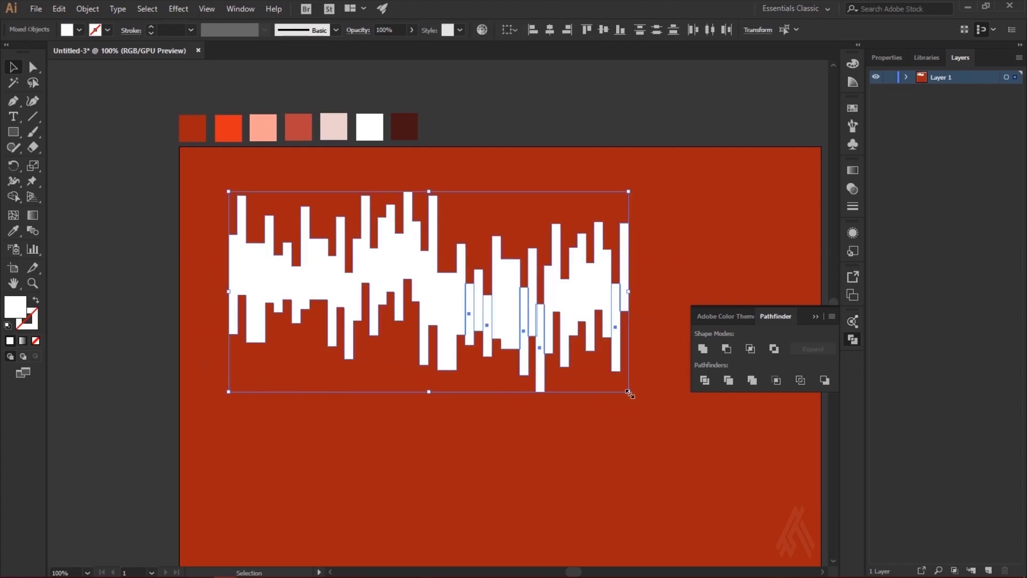
click(702, 349)
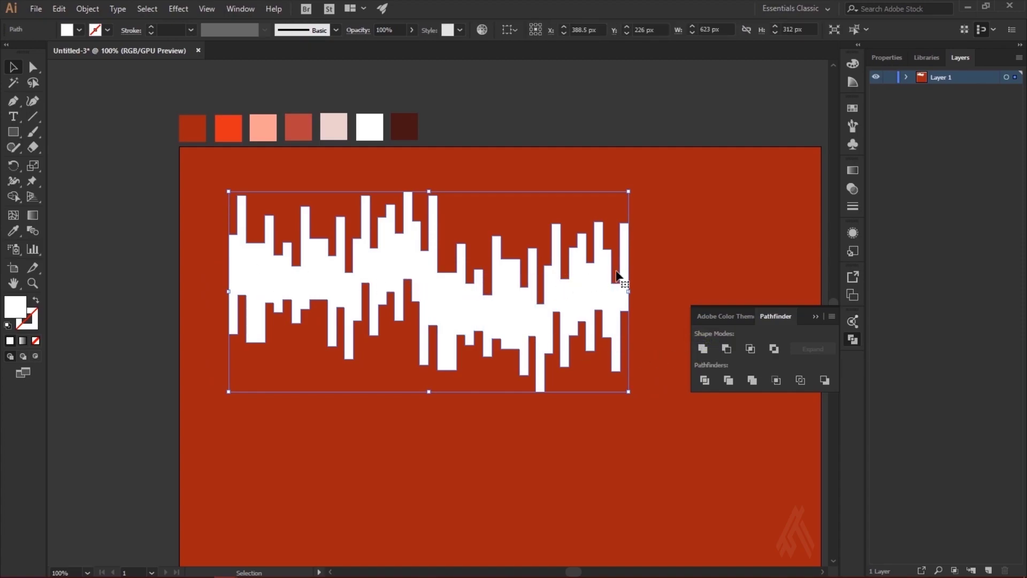
click(718, 260)
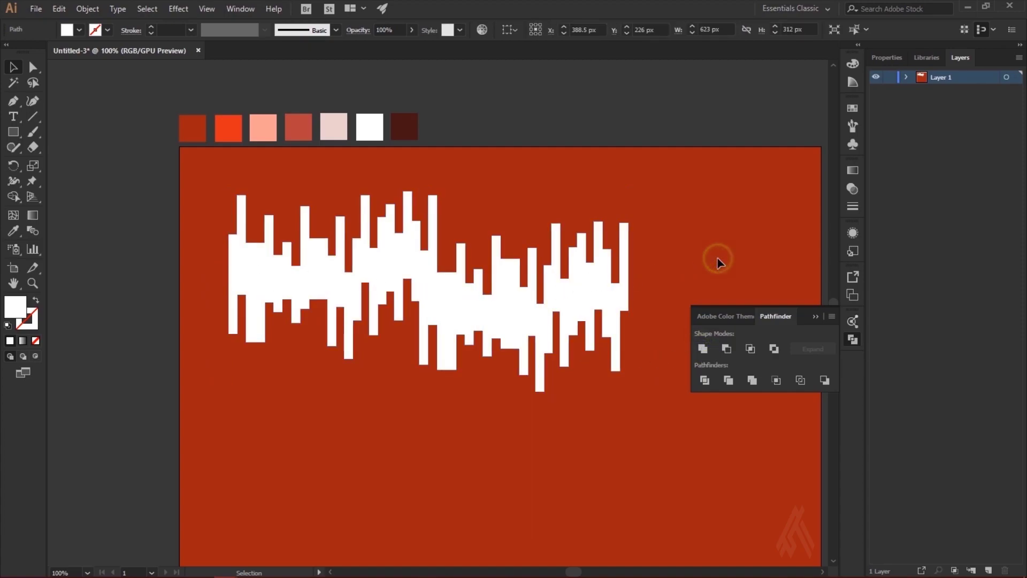
click(533, 315)
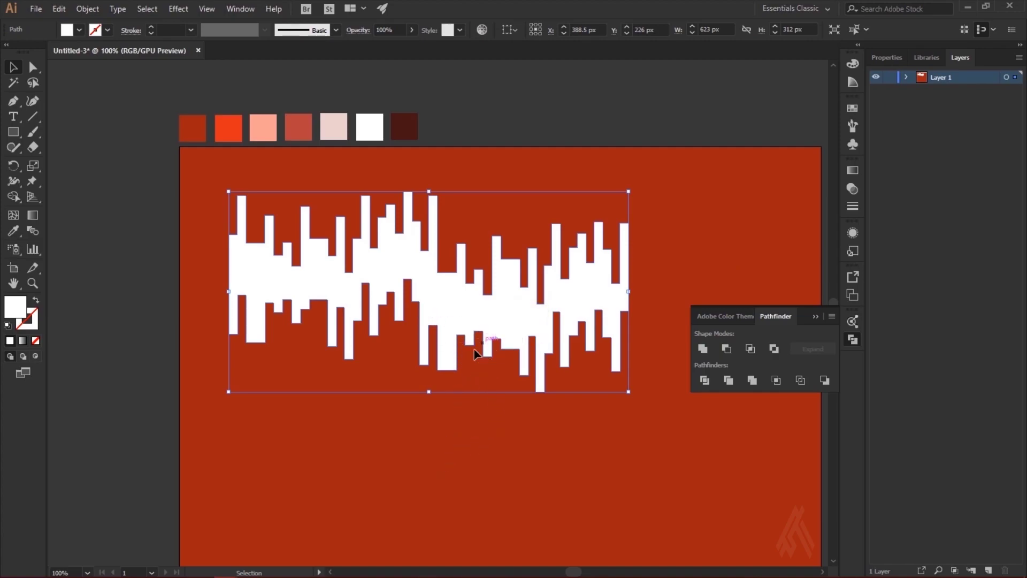
click(647, 272)
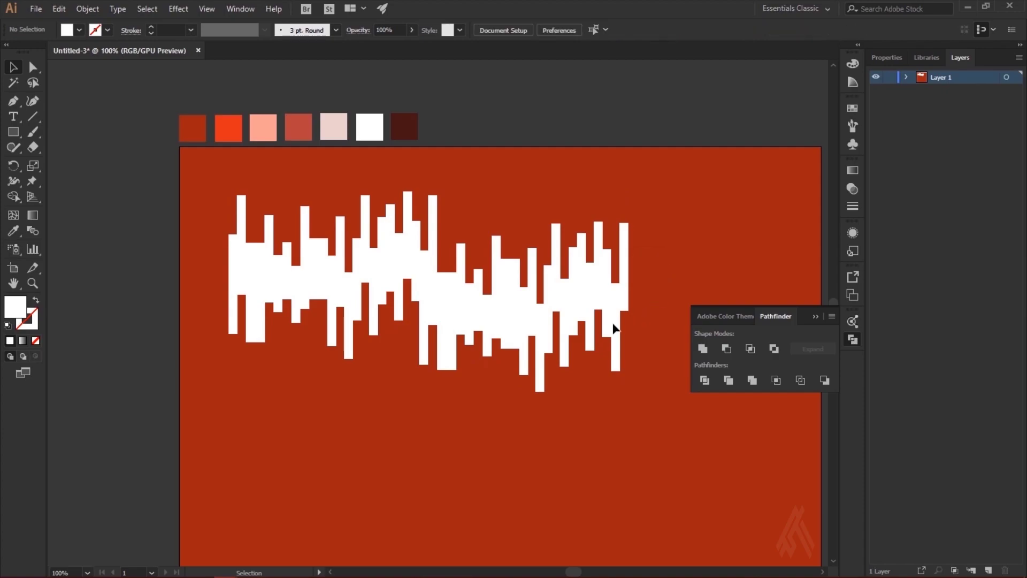
click(811, 316)
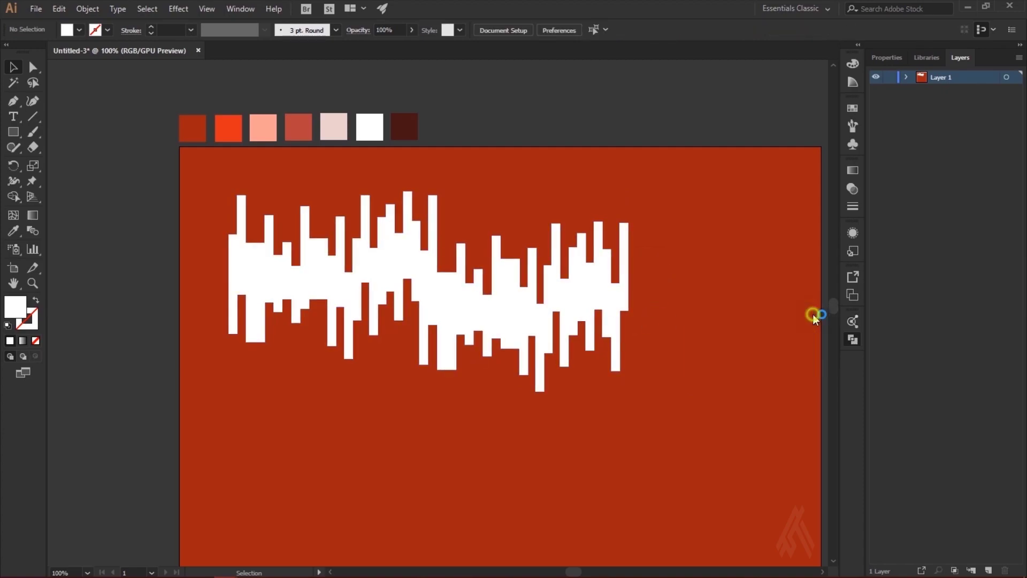
click(540, 312)
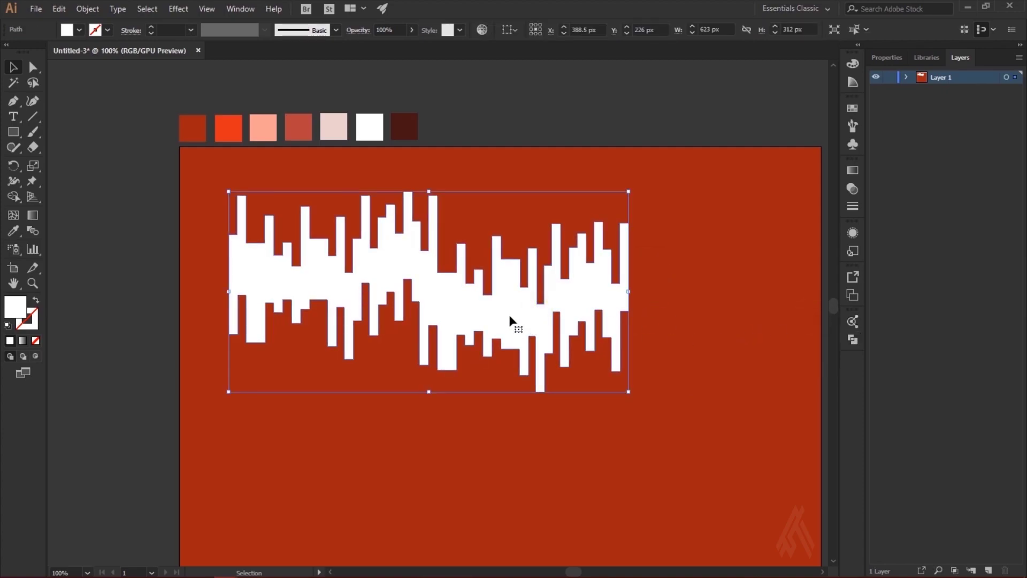
Step: Fully round the bottom corners of the leftmost drip with the live-corner widget
click(31, 68)
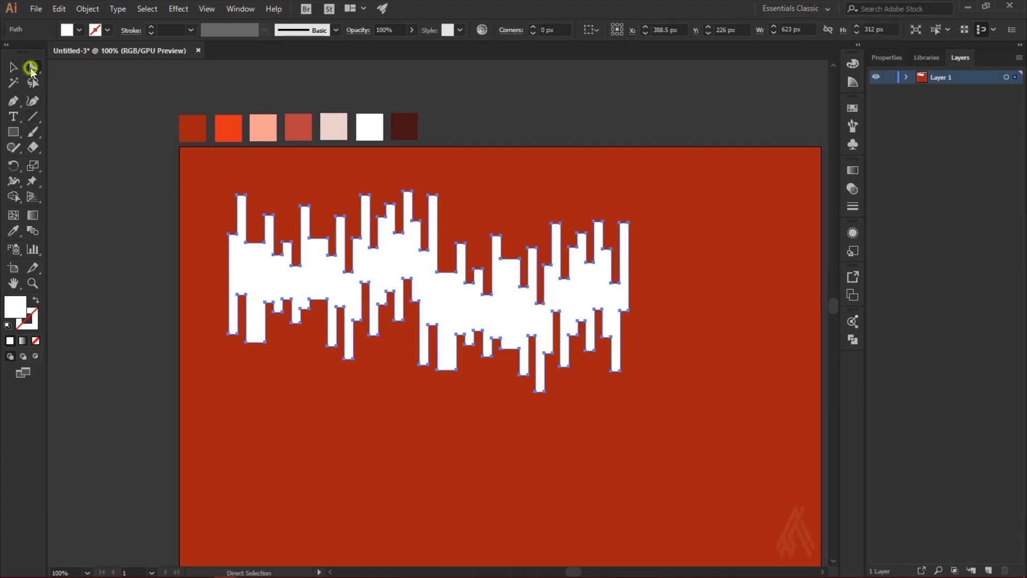
scroll(389, 315, up, 1)
scroll(389, 316, up, 1)
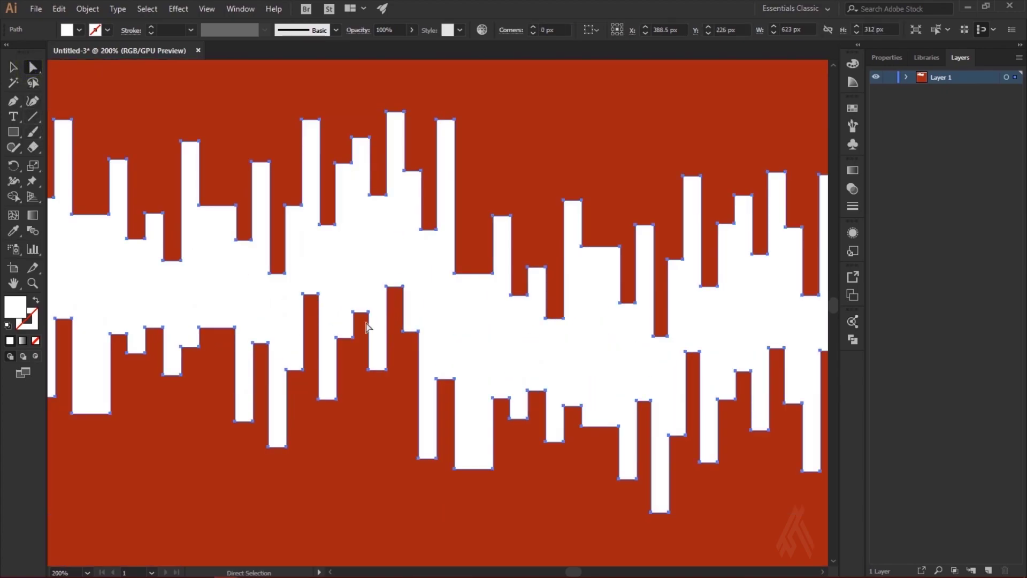
scroll(211, 280, down, 1)
mouse_move(183, 248)
mouse_down()
mouse_move(275, 285)
mouse_move(424, 305)
mouse_move(385, 295)
mouse_up()
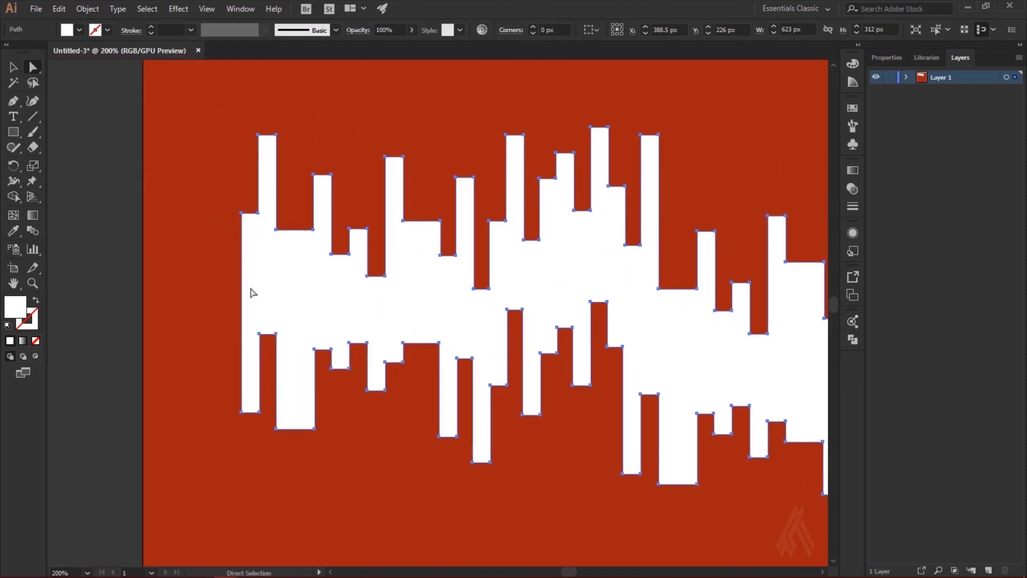
scroll(255, 412, up, 1)
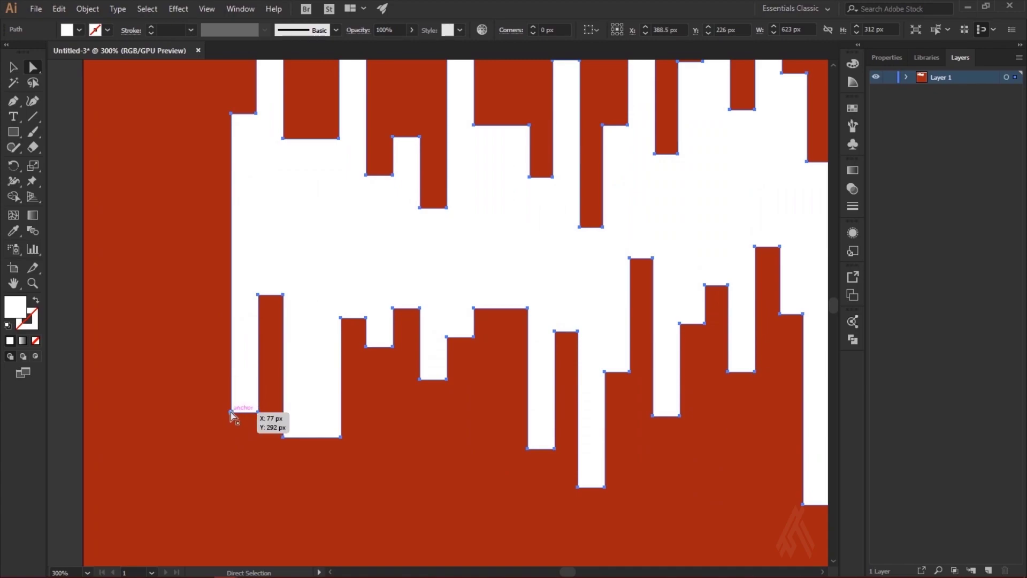
click(231, 412)
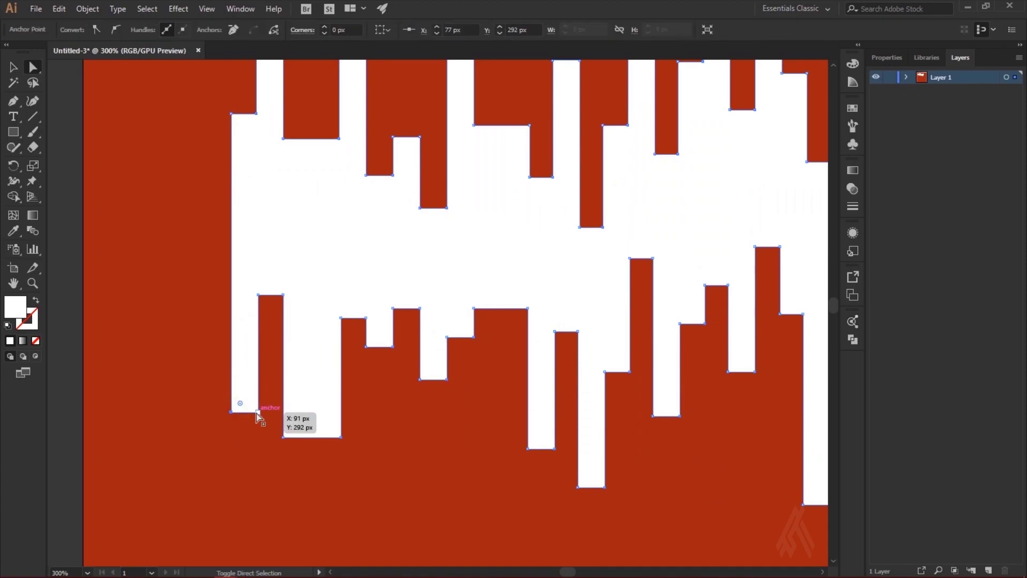
shift+click(258, 412)
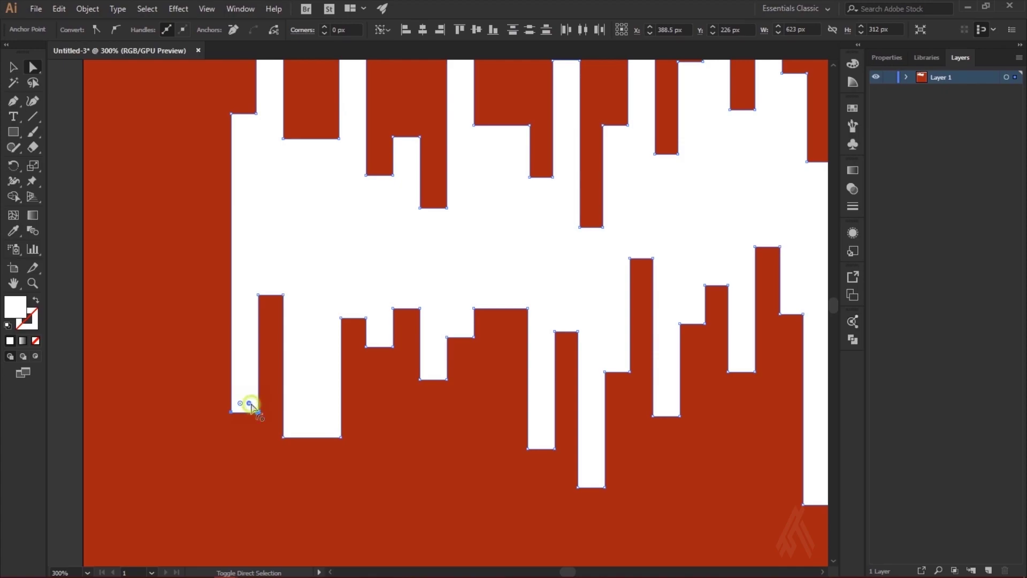
click(240, 407)
drag(241, 404, 241, 345)
click(238, 431)
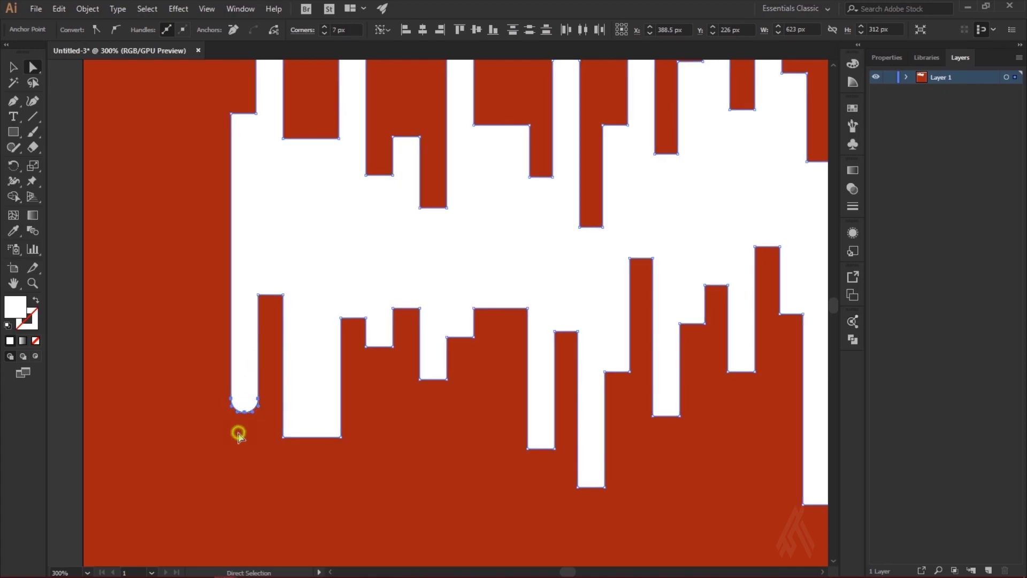
Step: Round the narrow drip's top corners and the wide drip's bottom into a semicircle
click(283, 294)
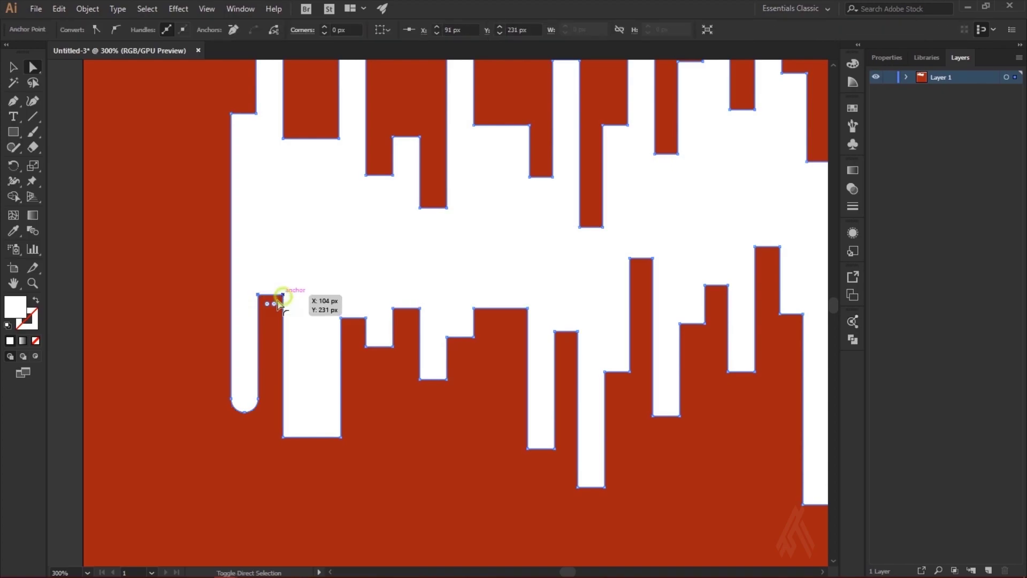
click(268, 304)
drag(267, 304, 272, 345)
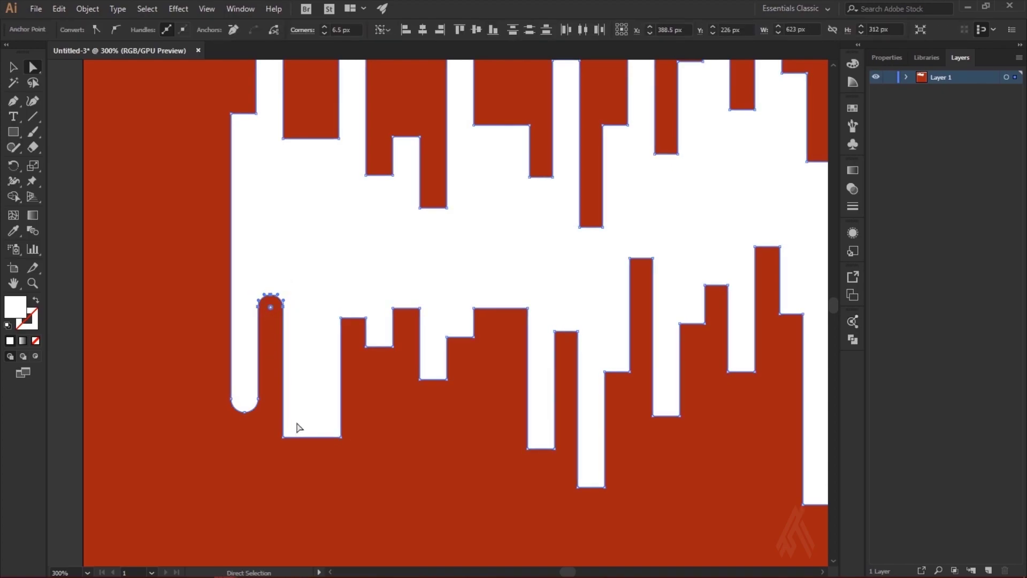
click(284, 437)
shift+click(341, 437)
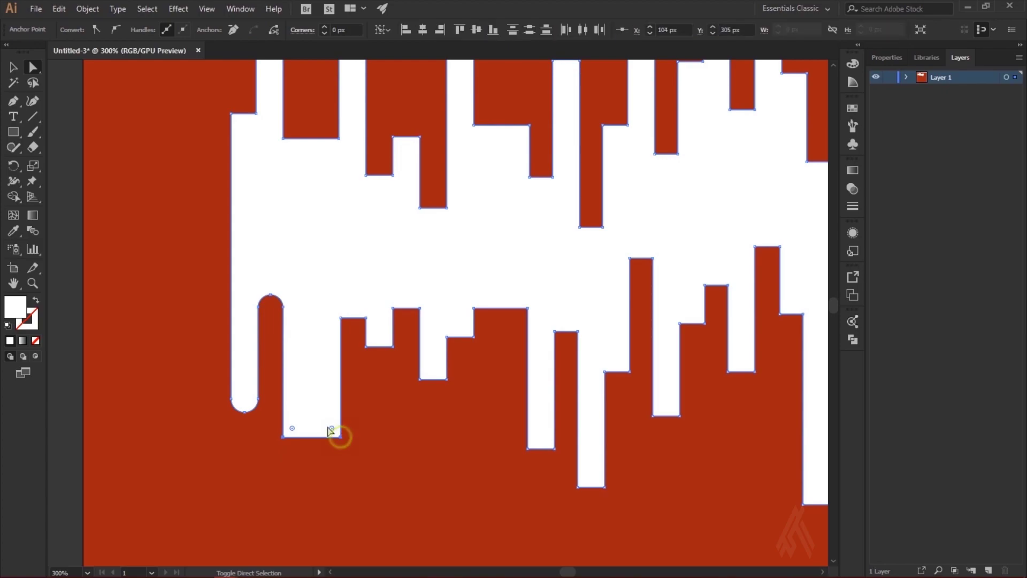
drag(293, 428, 295, 406)
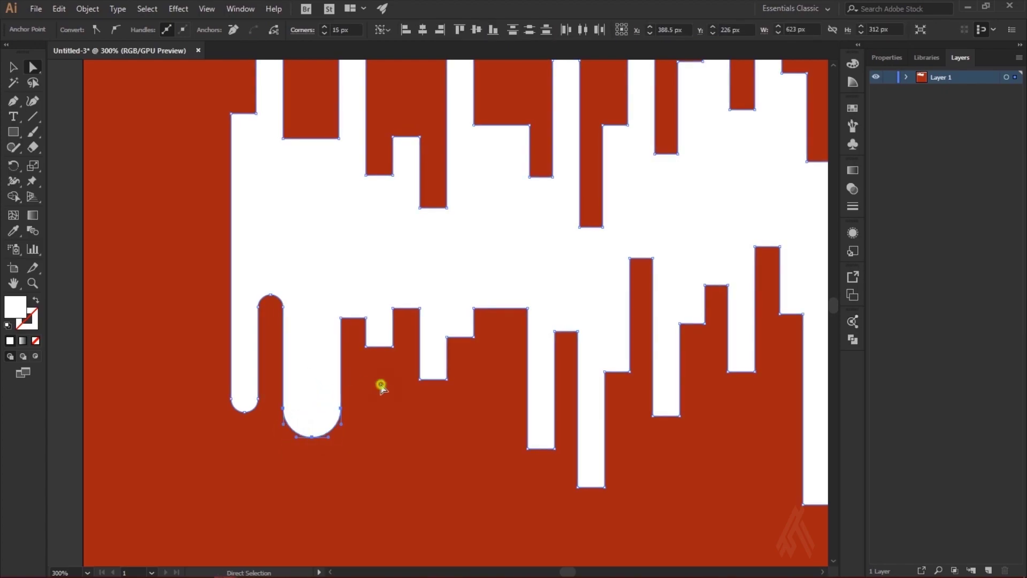
click(373, 340)
Step: Round the small notch's flat bottom and the small bump's top corners
mouse_move(360, 353)
mouse_down()
mouse_move(399, 340)
mouse_move(377, 321)
mouse_up()
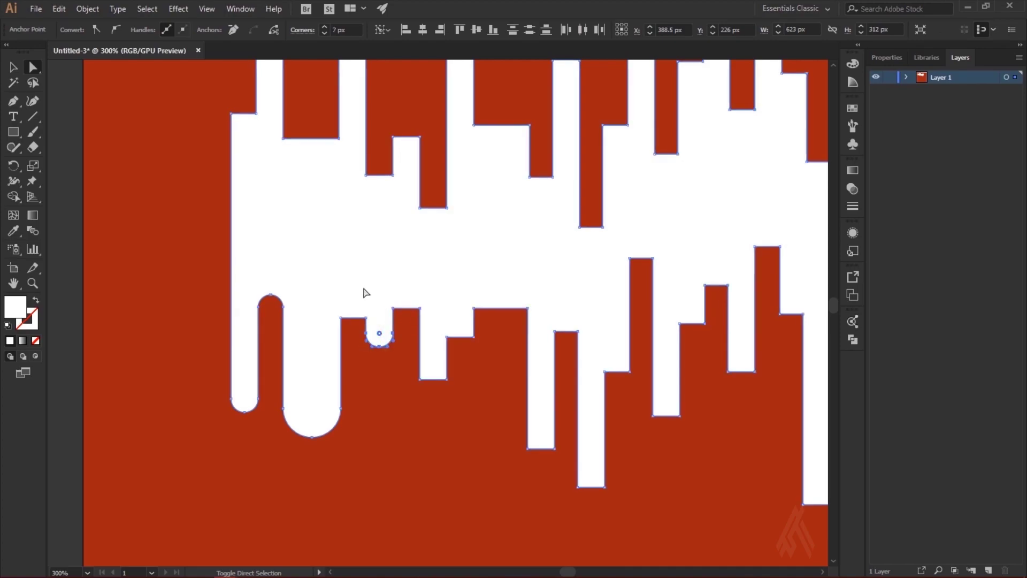
click(340, 318)
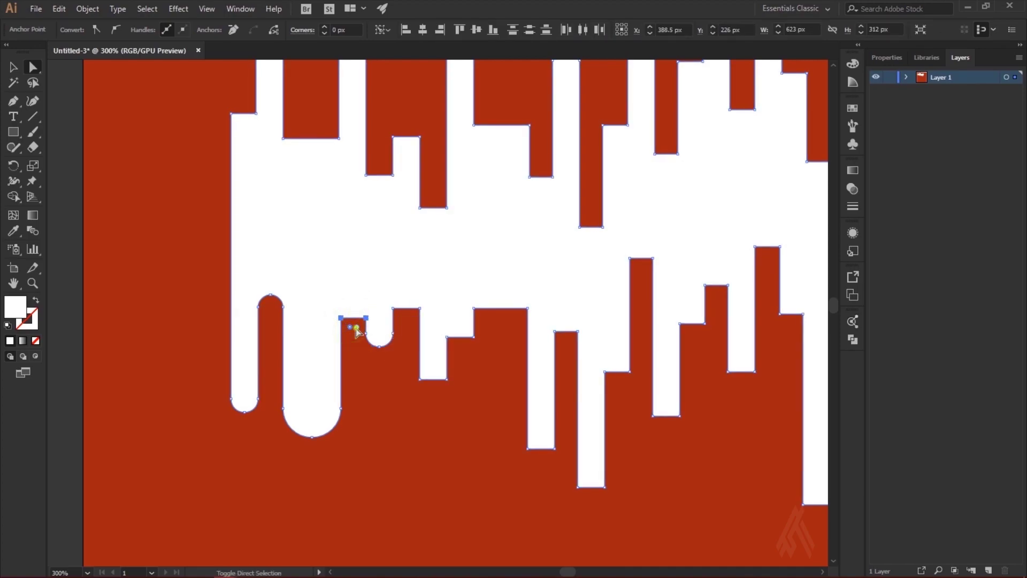
drag(356, 329, 375, 380)
click(436, 344)
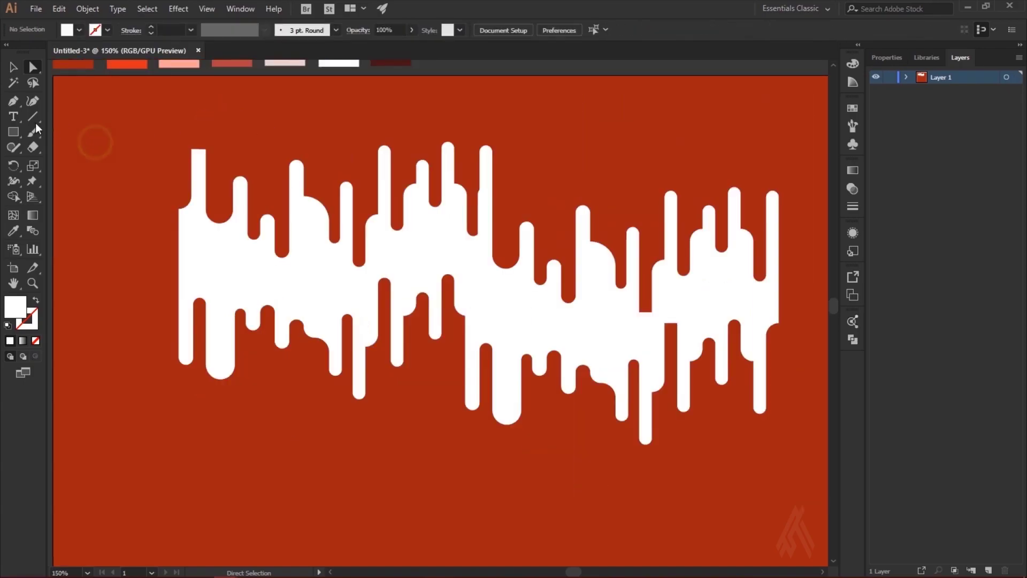
Step: Zoom out and place a text object with the letter A below the stripes
click(220, 252)
key(ctrl+minus)
key(ctrl+minus)
key(ctrl+minus)
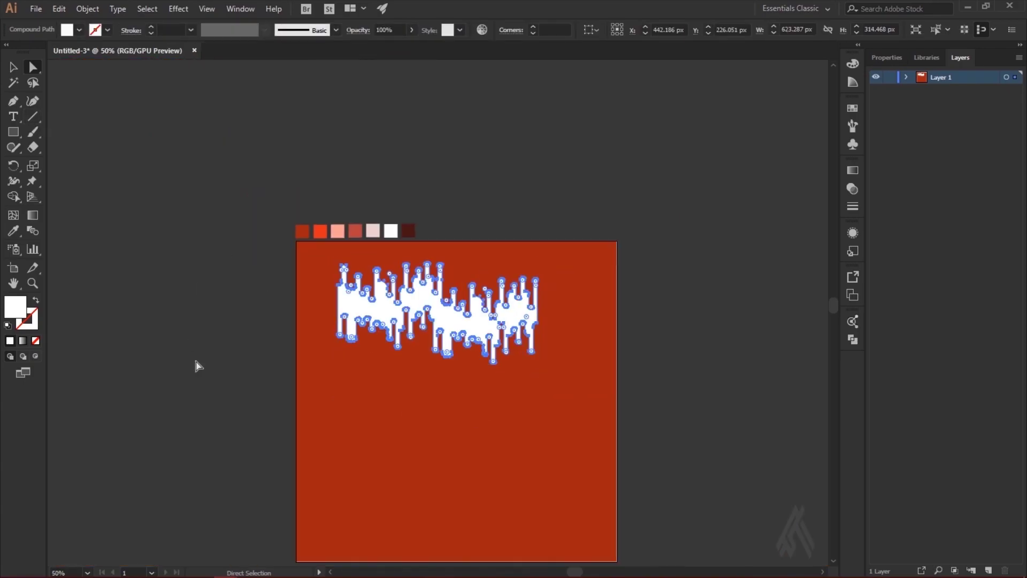
click(368, 443)
scroll(442, 412, down, 2)
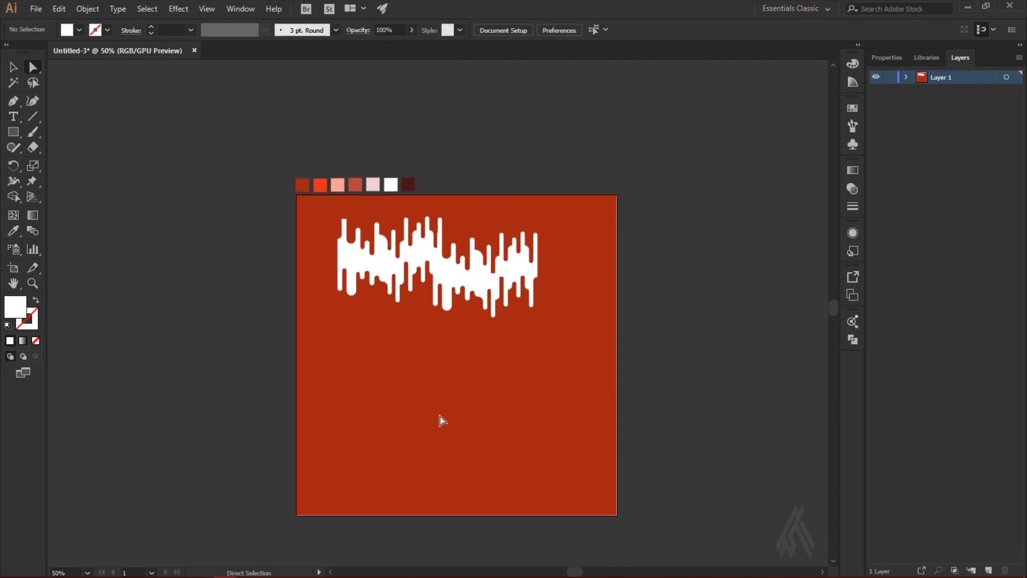
click(12, 117)
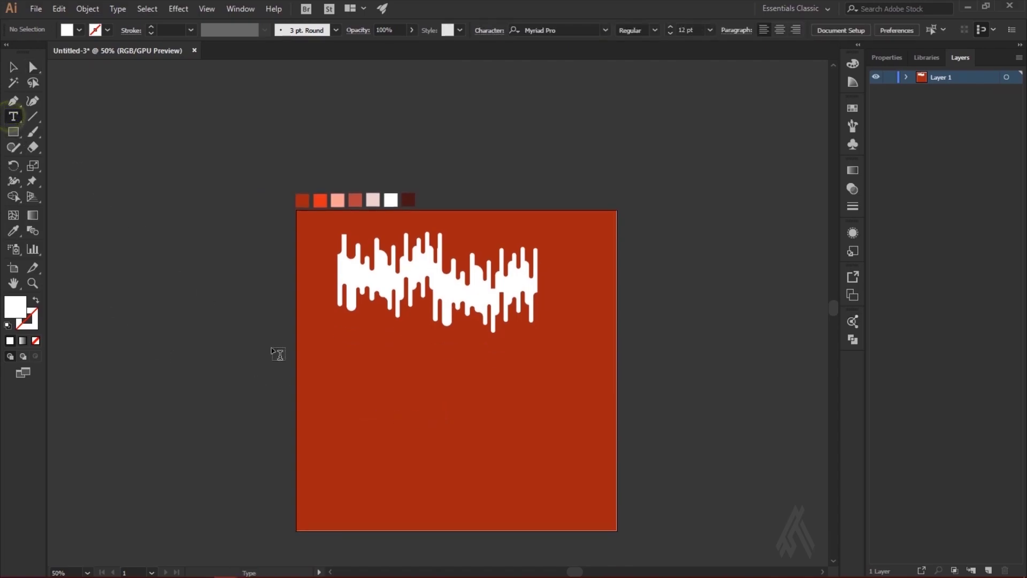
click(385, 389)
key(BackSpace)
Step: Scale the A up to dominate the artboard and move it beneath the stripes
click(17, 70)
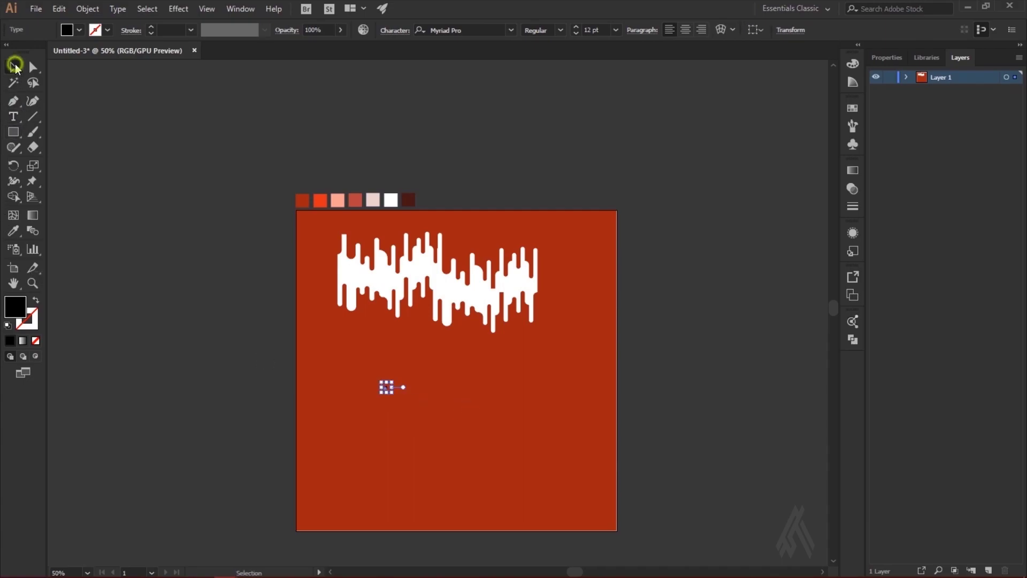
drag(395, 394, 508, 516)
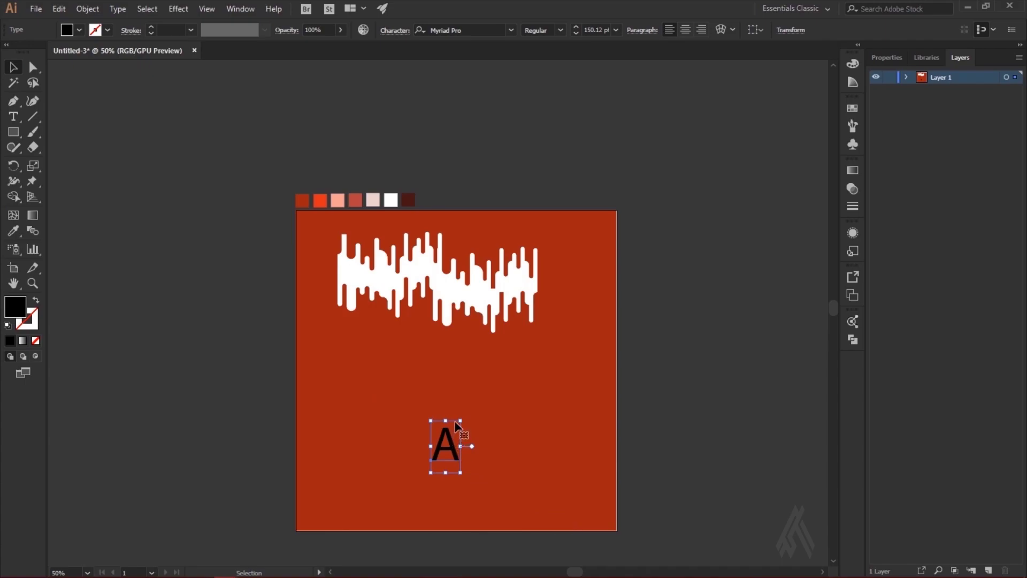
drag(461, 418, 534, 289)
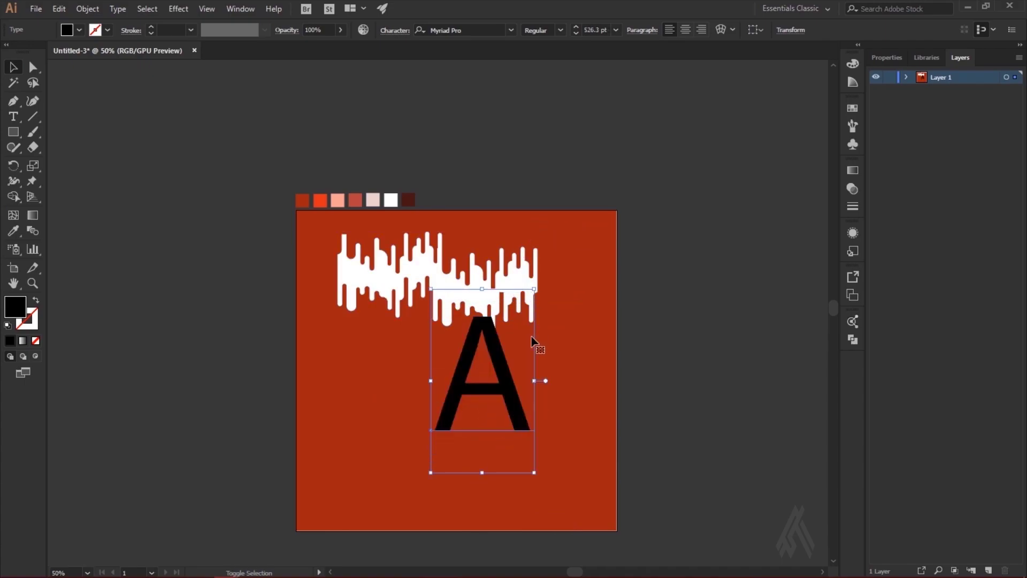
drag(497, 369, 475, 375)
click(546, 372)
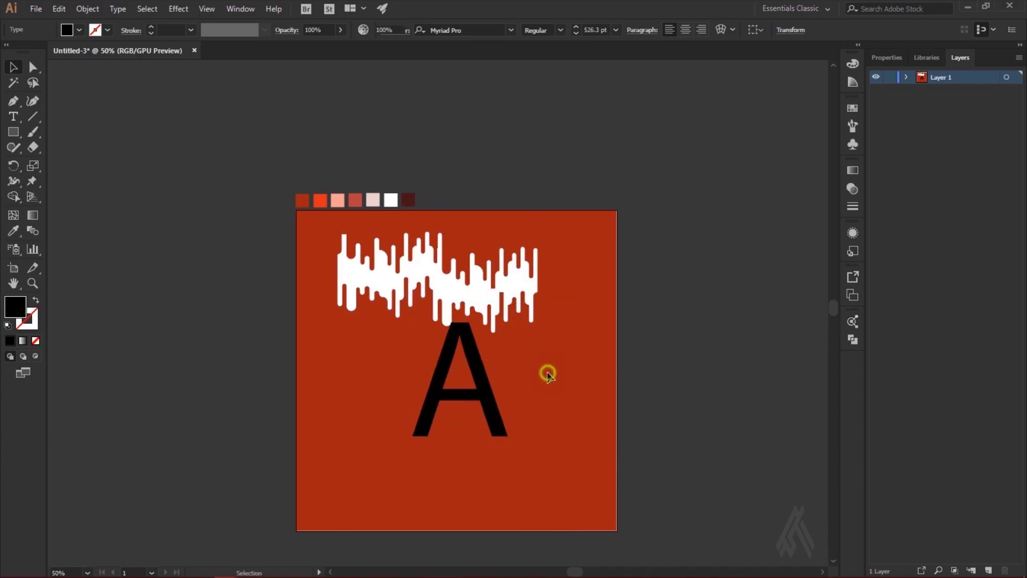
click(486, 396)
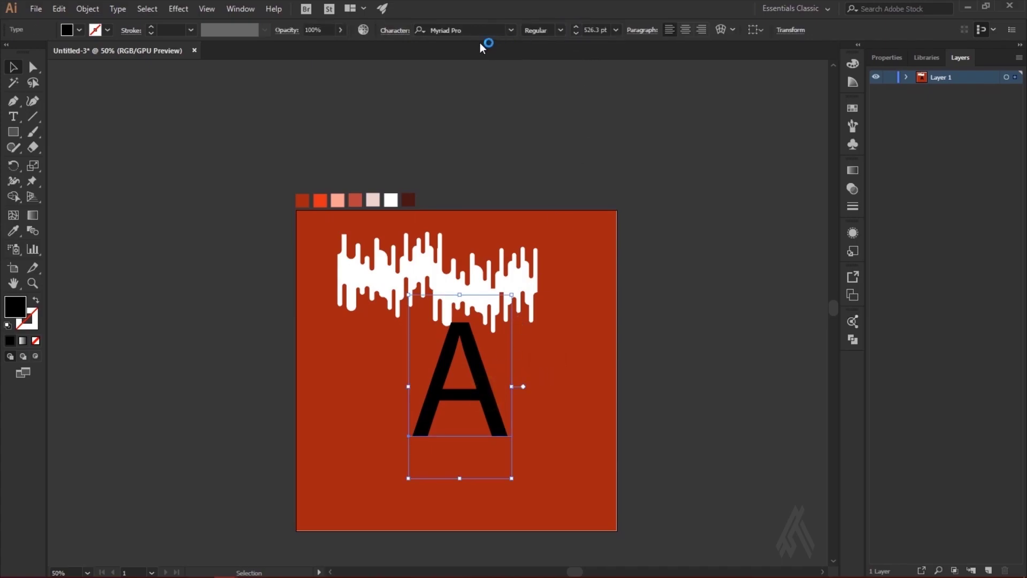
click(510, 30)
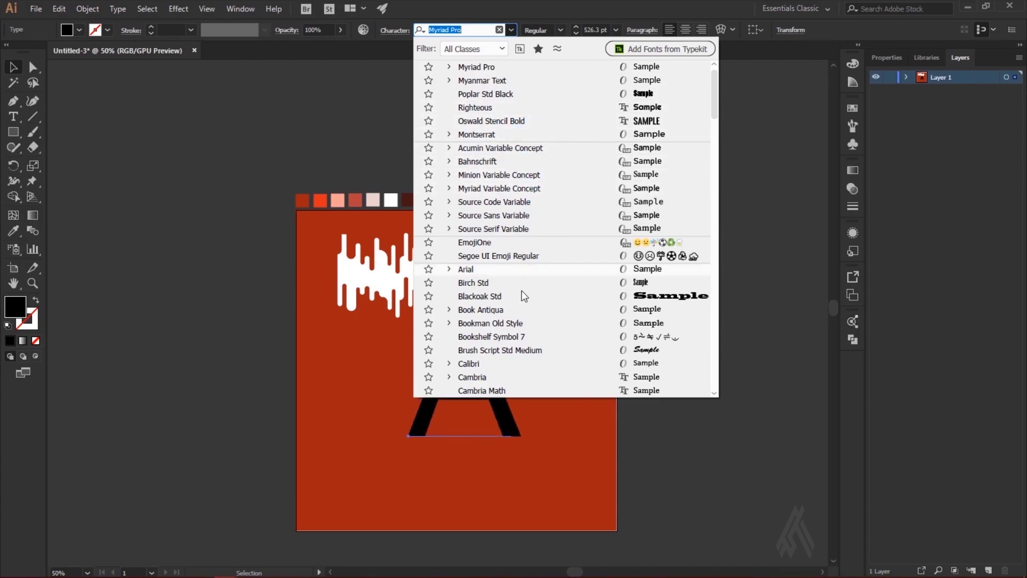
Step: Set the A in the Roboto font and nudge it slightly left
scroll(524, 296, down, 5)
scroll(514, 297, down, 7)
scroll(510, 299, down, 1)
scroll(509, 296, up, 2)
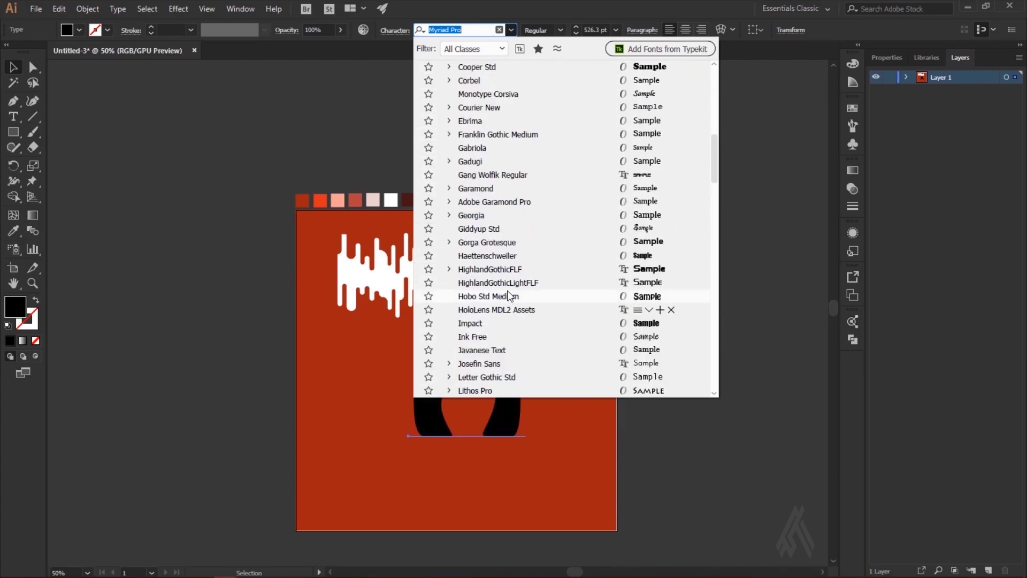
scroll(508, 296, up, 3)
scroll(509, 297, down, 9)
scroll(507, 300, down, 11)
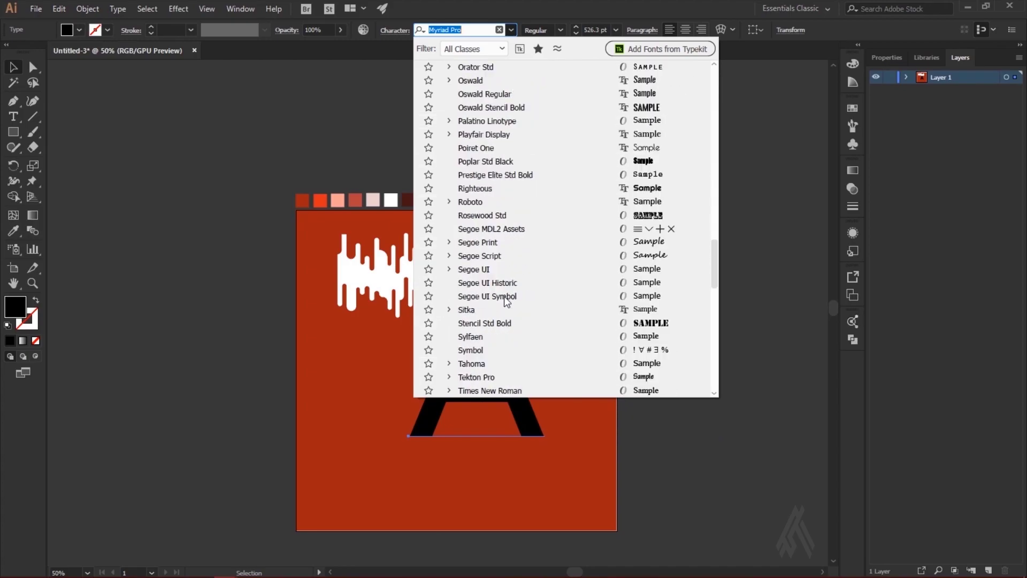
scroll(506, 302, down, 3)
click(492, 161)
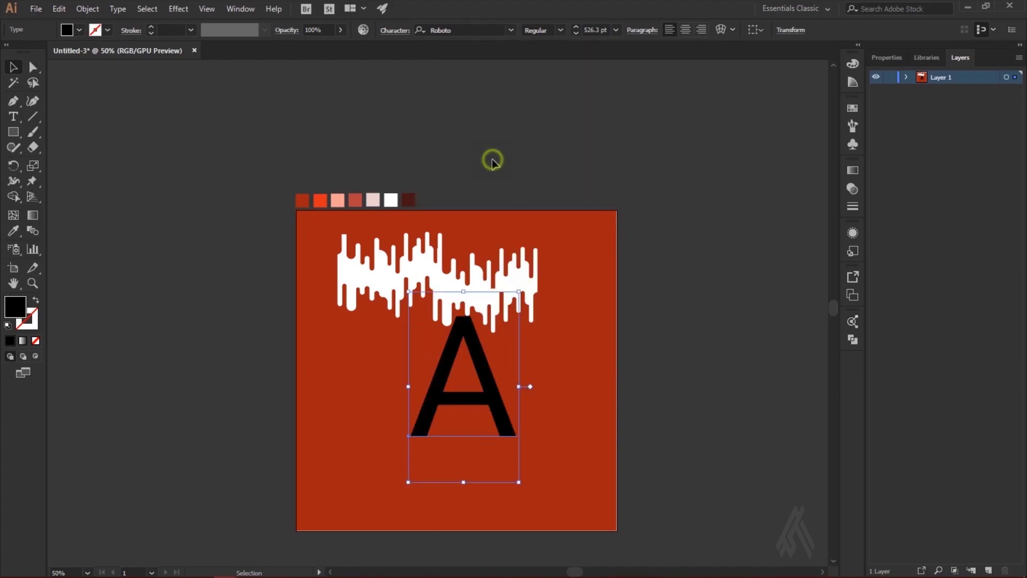
mouse_move(487, 361)
mouse_down()
mouse_move(475, 383)
mouse_move(482, 361)
mouse_up()
click(564, 367)
Step: Change the A's font style to Roboto Medium
scroll(453, 376, down, 1)
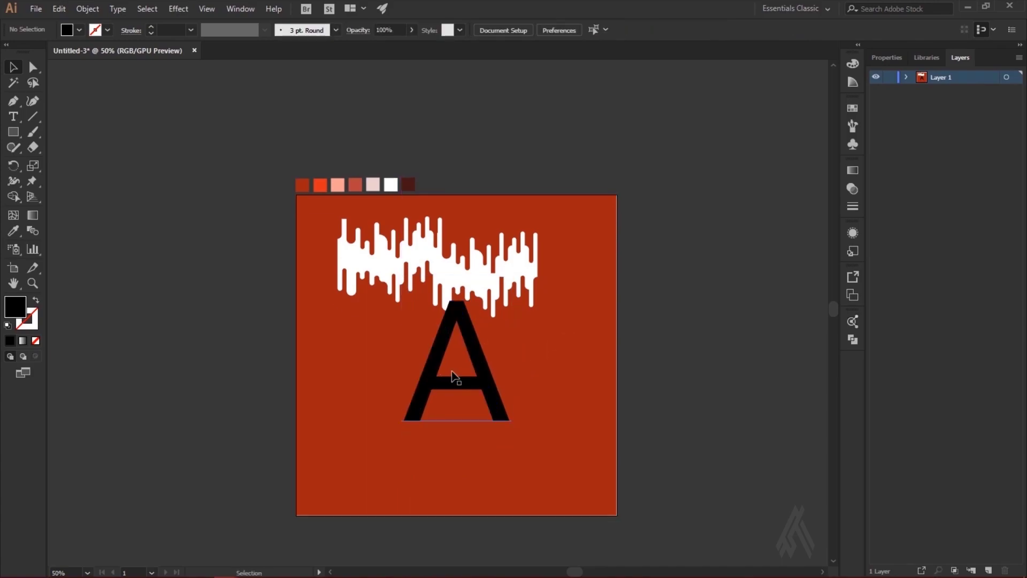
click(439, 375)
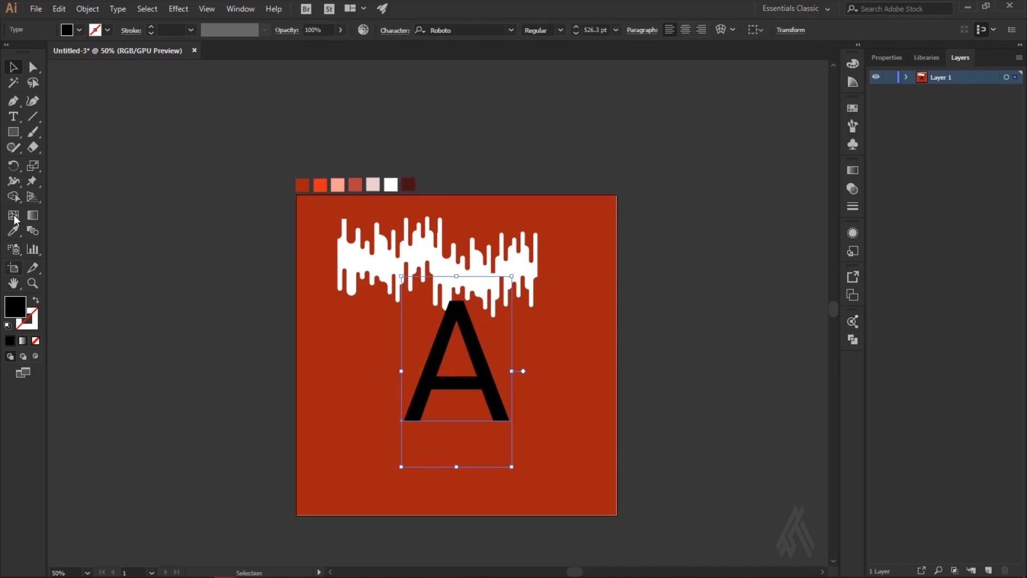
click(14, 116)
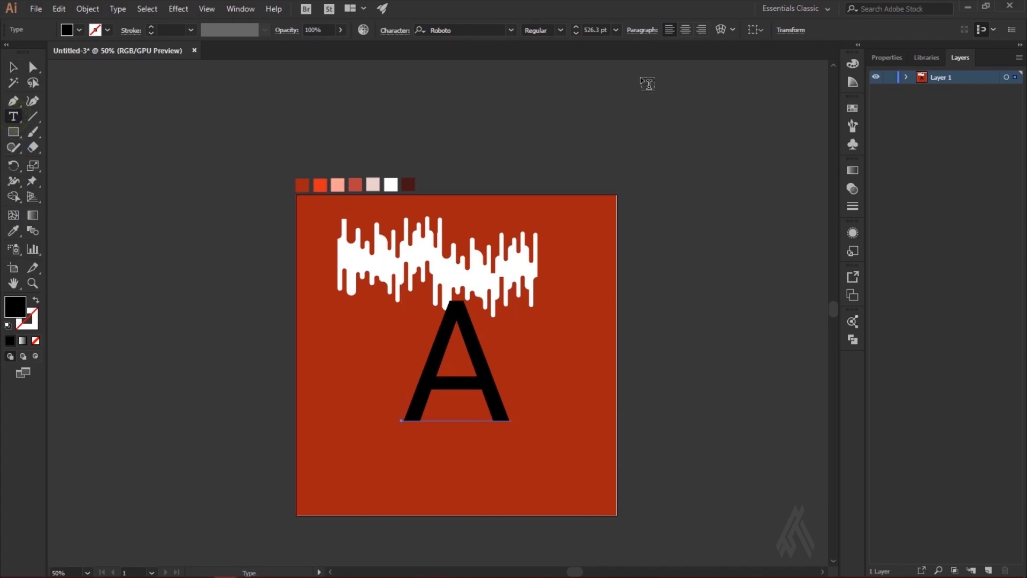
click(560, 35)
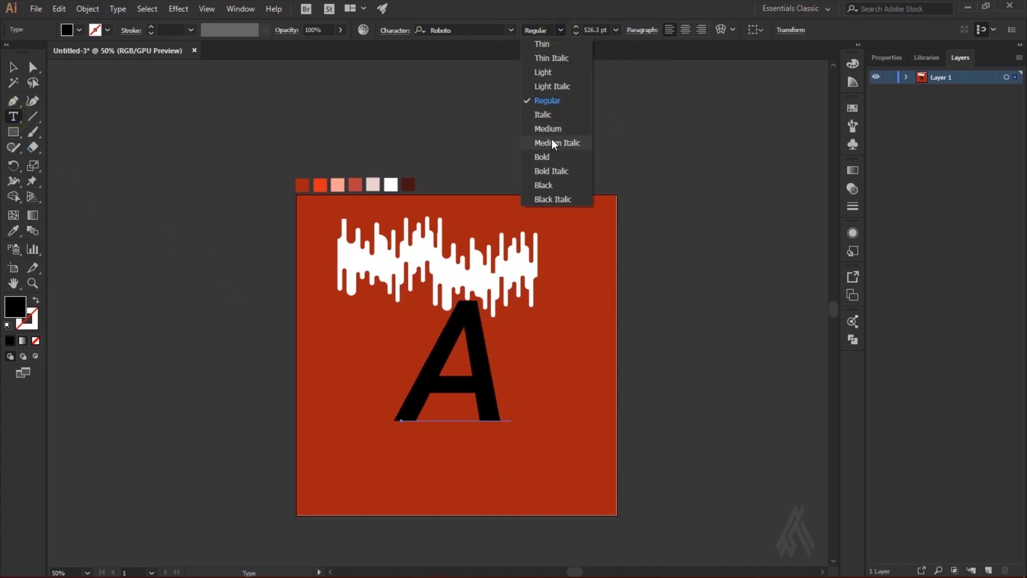
click(552, 128)
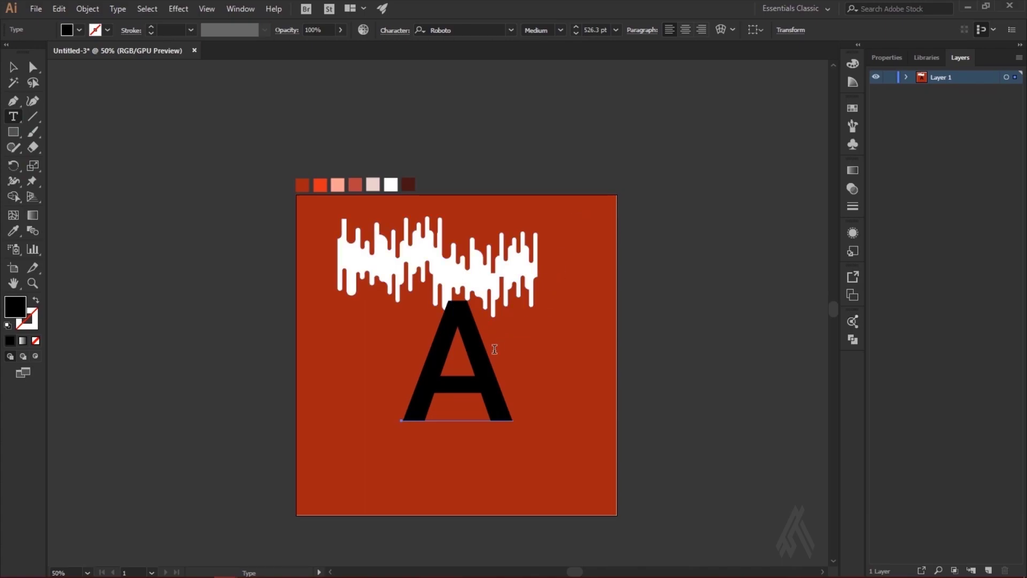
click(12, 67)
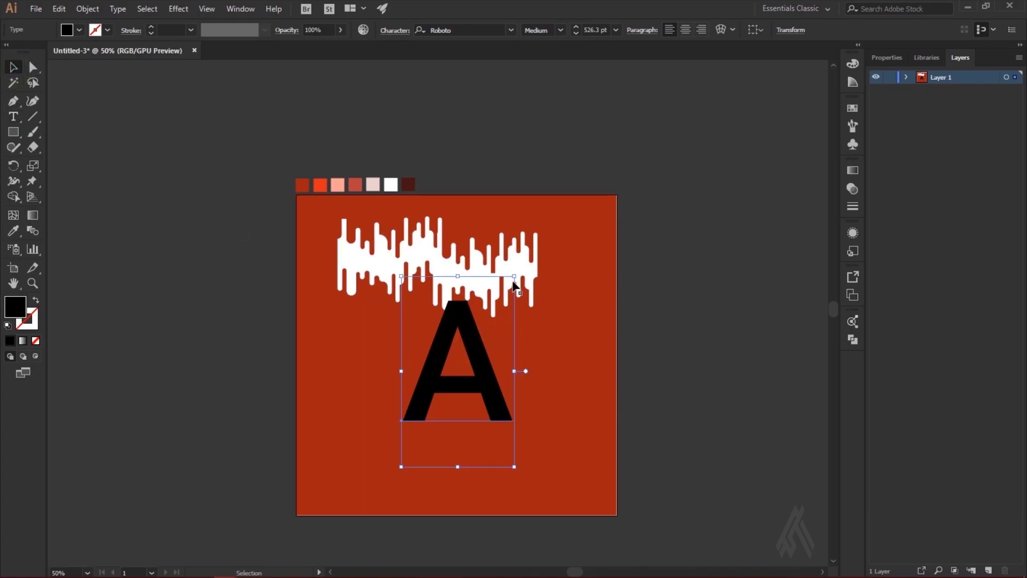
Step: Enlarge the A further and raise it so its peak tucks into the drips
drag(513, 277, 531, 246)
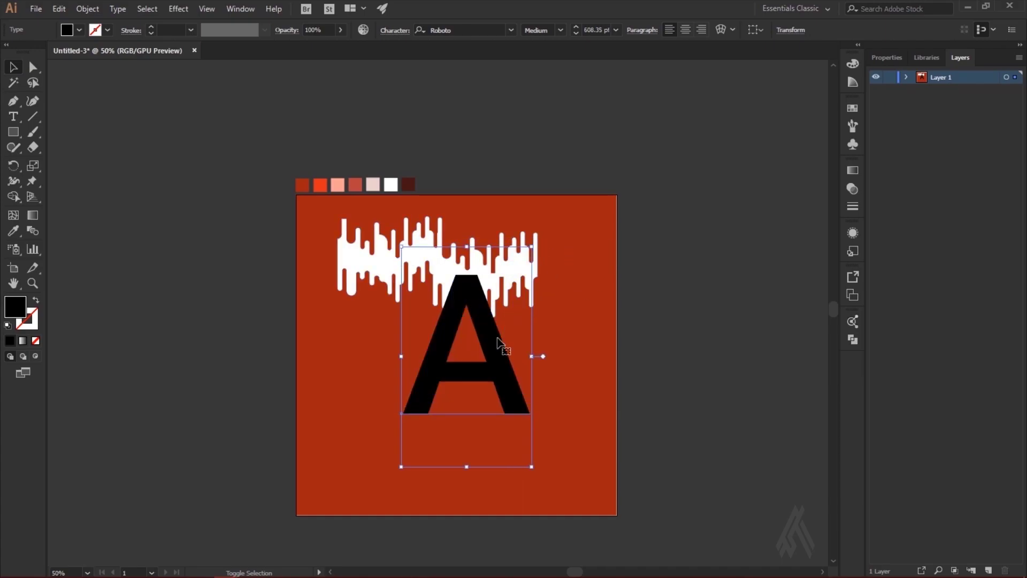
drag(496, 355, 486, 366)
click(658, 372)
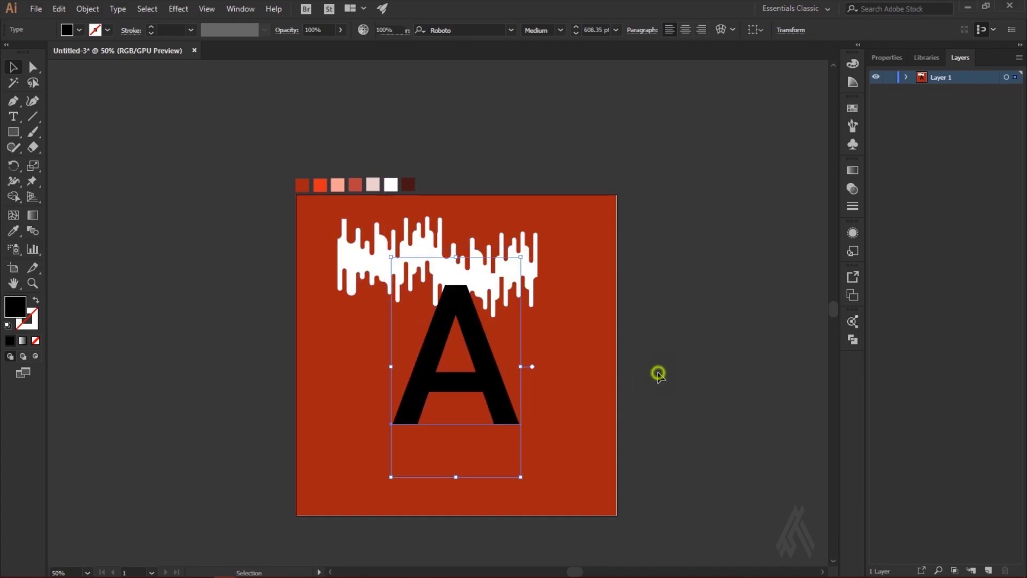
click(500, 397)
Step: Expand the A text into shapes and apply Outline Stroke
click(87, 8)
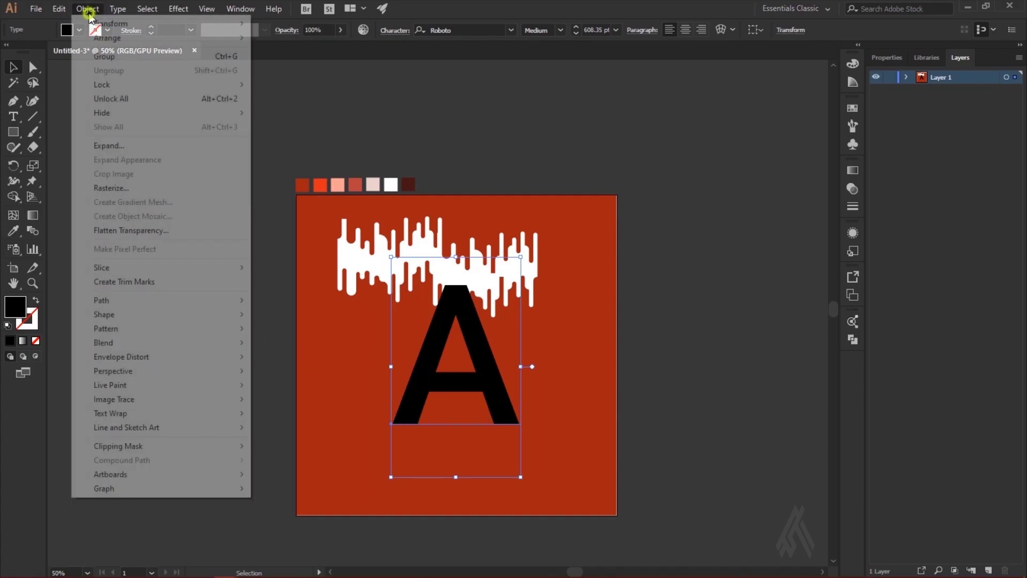
click(129, 147)
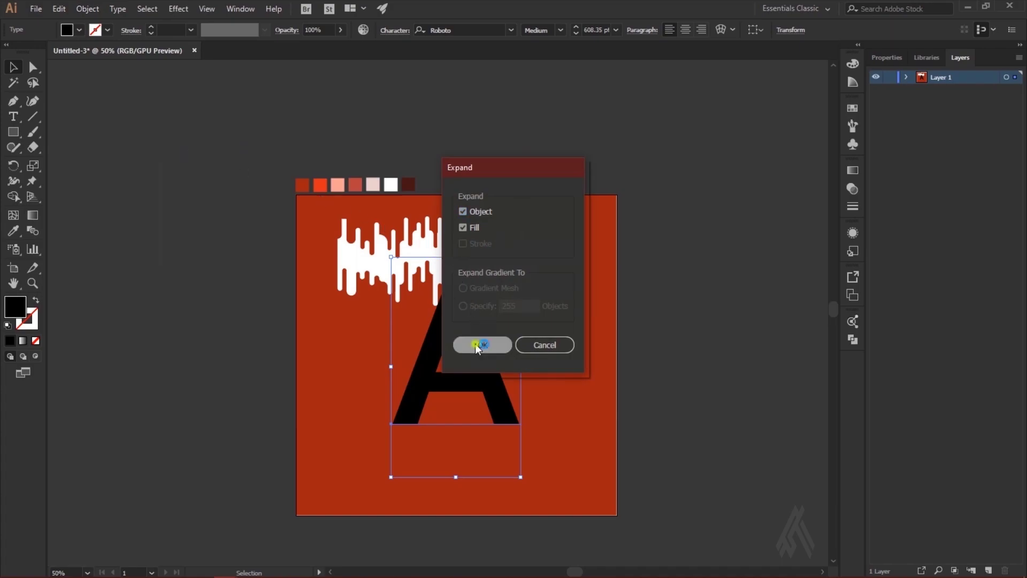
click(479, 344)
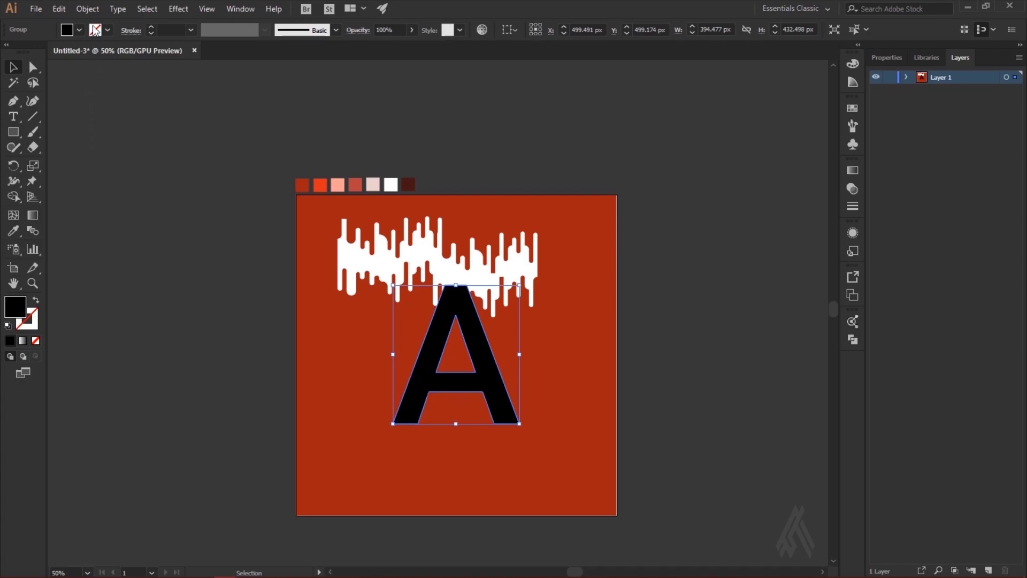
click(87, 9)
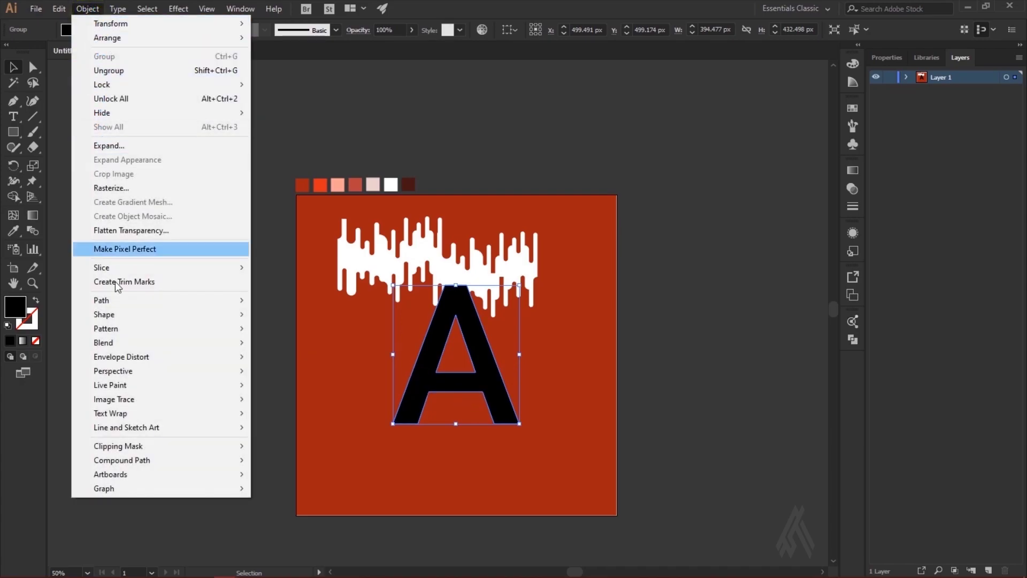
mouse_move(102, 300)
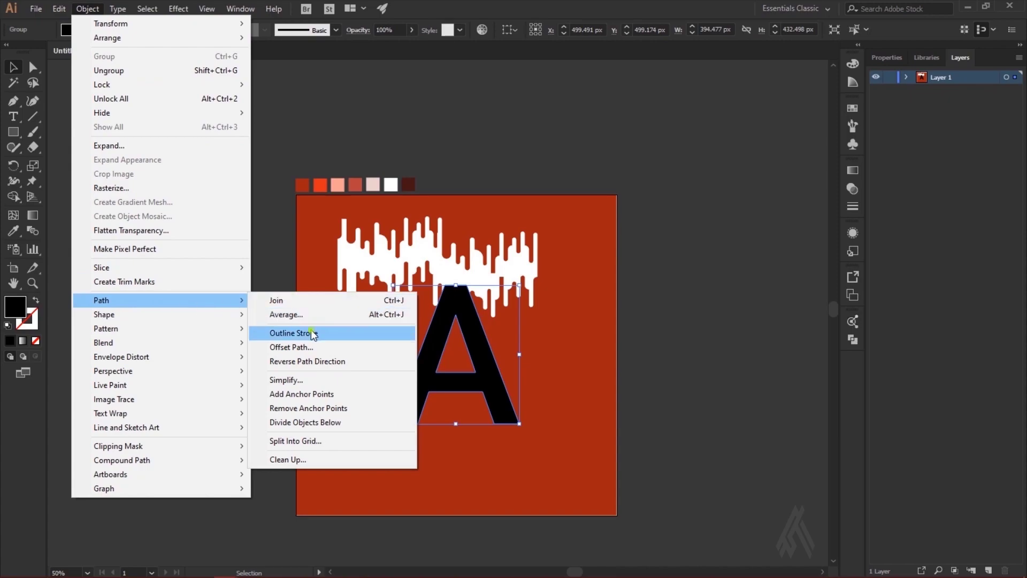
click(310, 333)
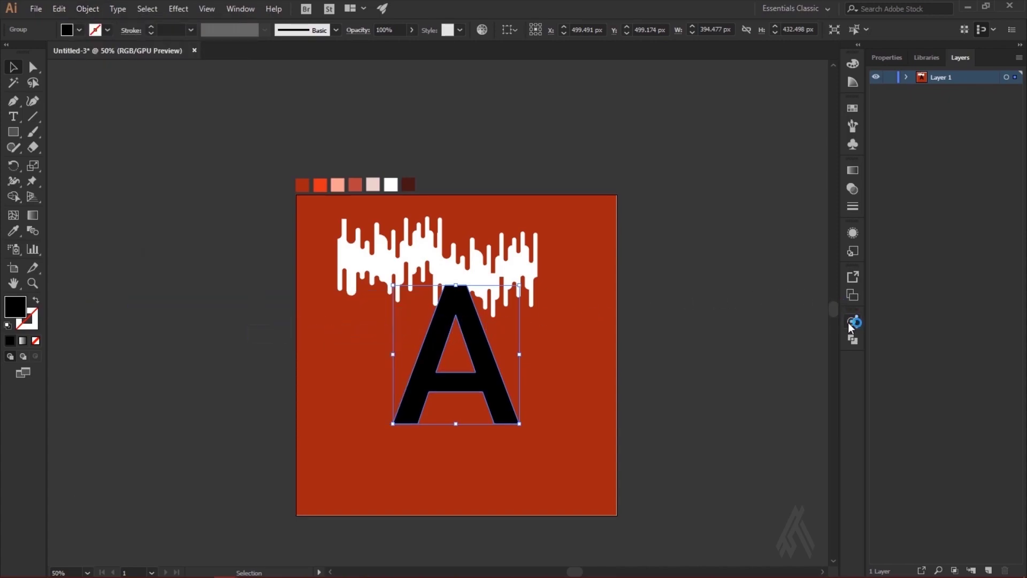
Step: Unite the A's pieces into one compound shape and nudge it slightly down-right
click(853, 339)
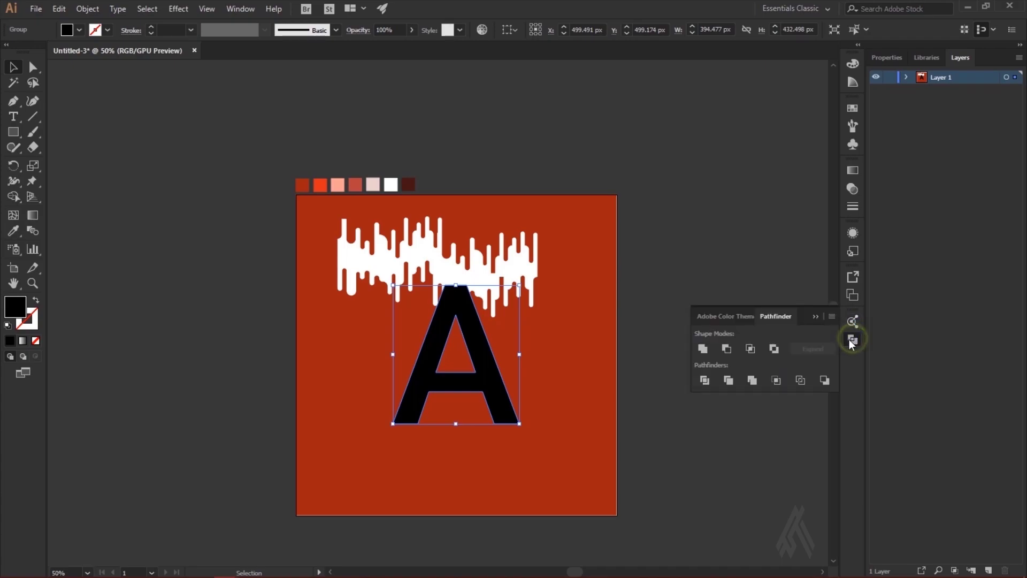
click(703, 349)
click(813, 317)
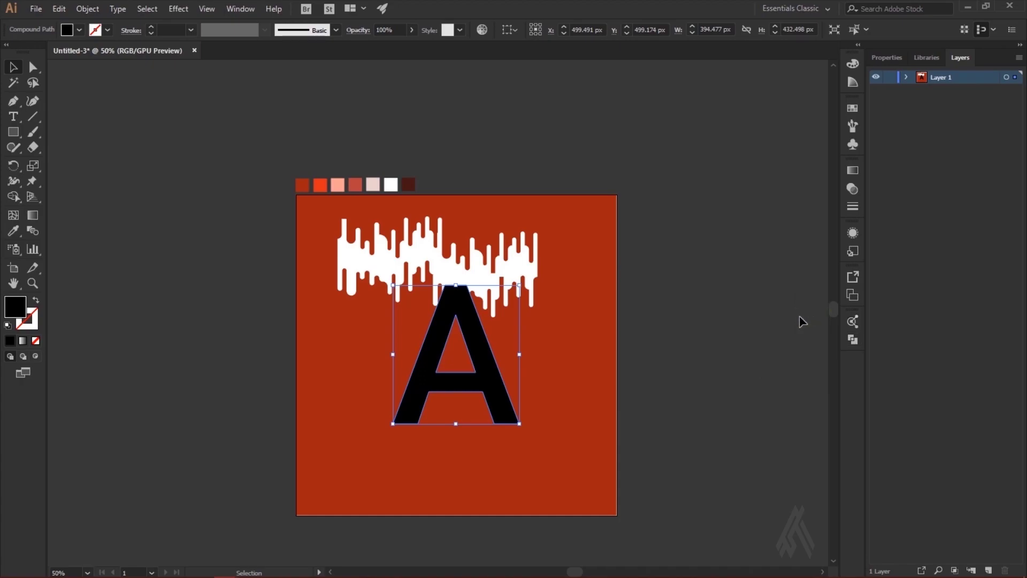
drag(445, 380, 451, 395)
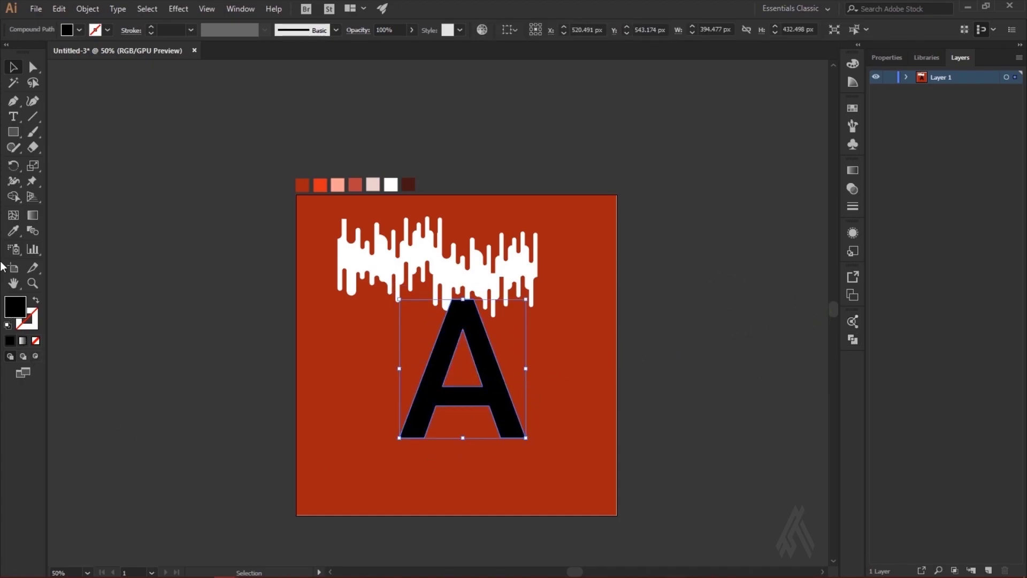
Step: Fill the A with the orange-red swatch using the Eyedropper, then select the white drips
click(15, 234)
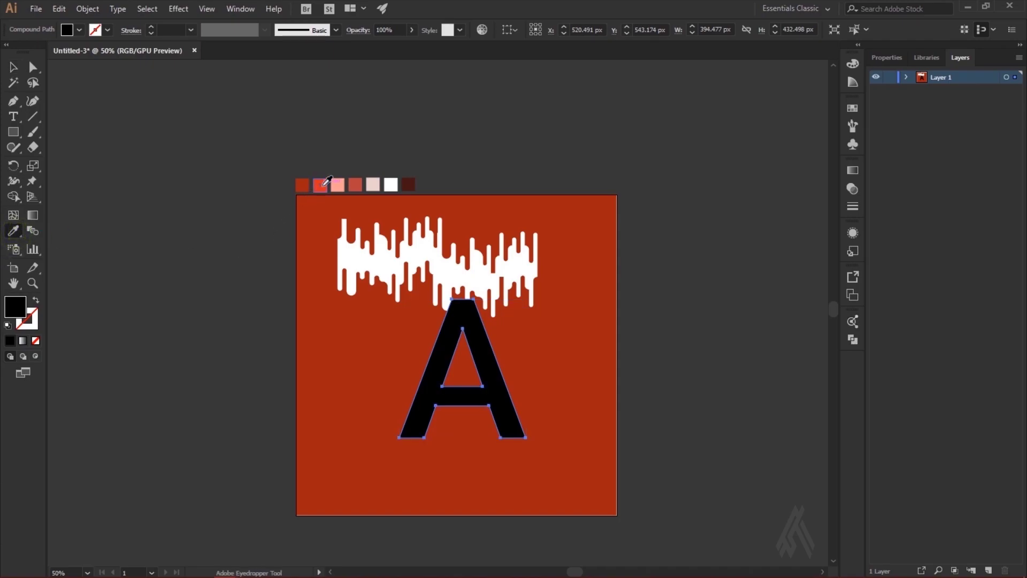
click(324, 185)
click(14, 67)
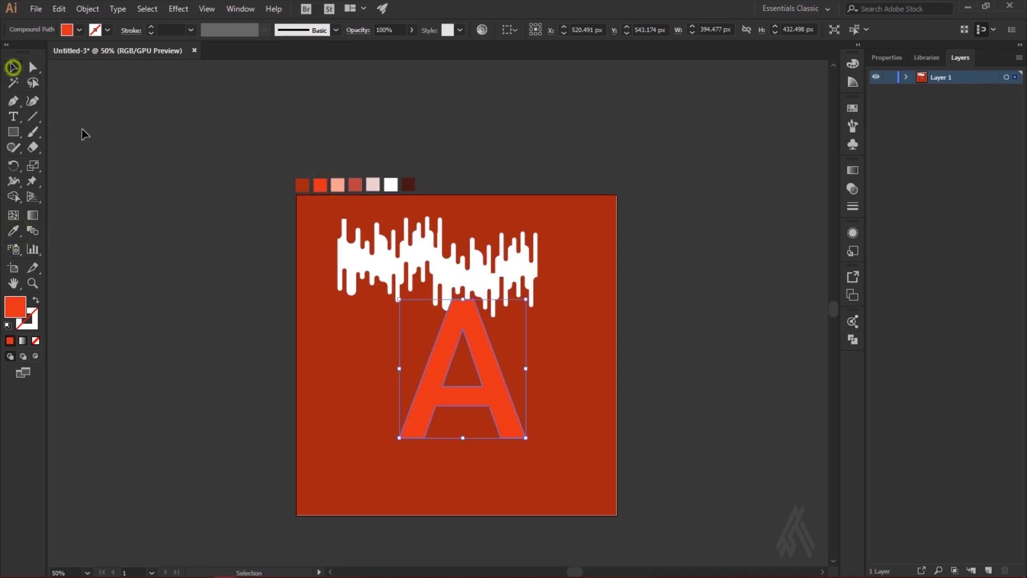
click(145, 190)
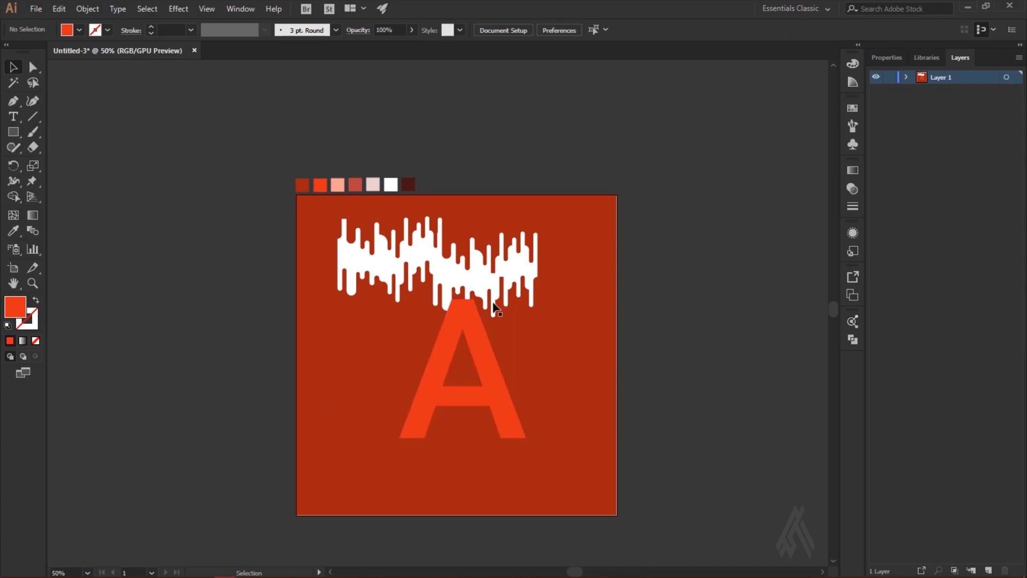
click(487, 275)
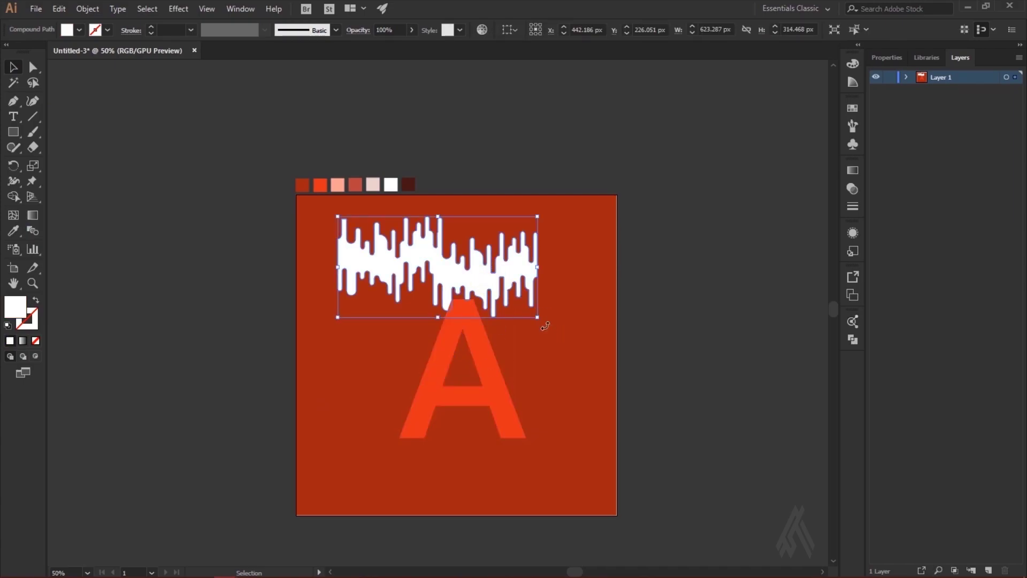
Step: Rotate the drips about 45°, bring them to front, and move them down-right over the A
key(ctrl+shift+b)
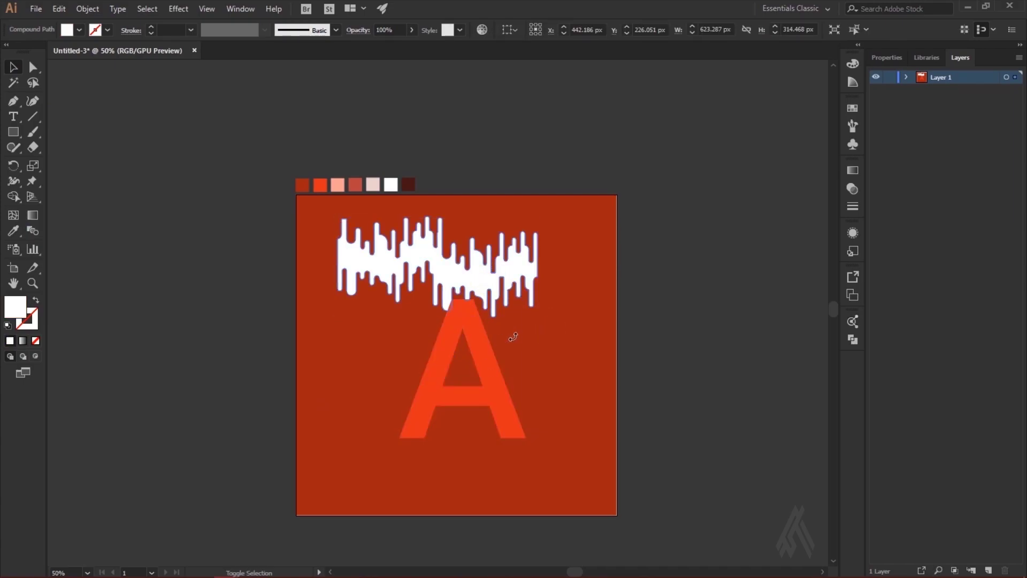
drag(513, 336, 523, 351)
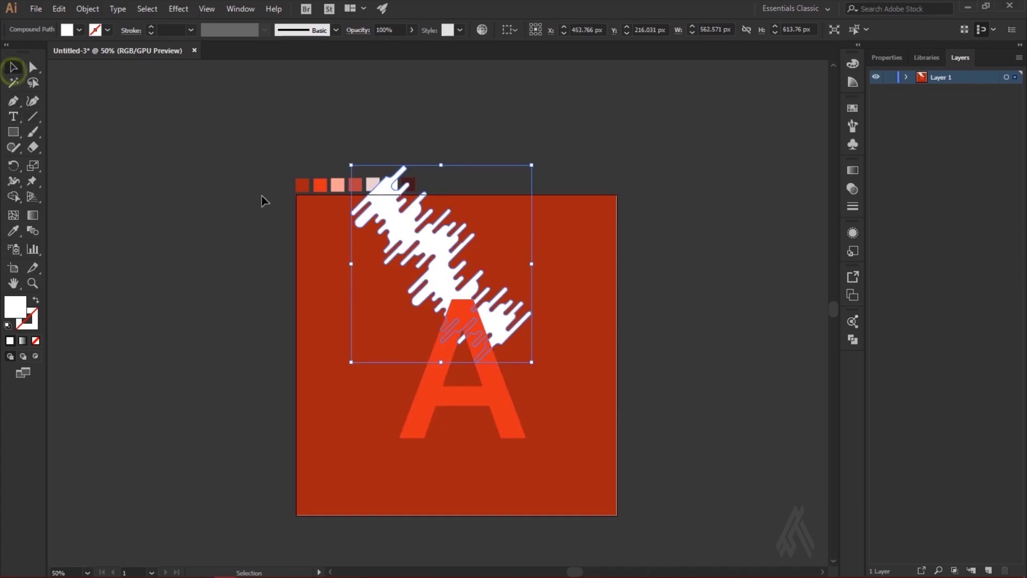
right_click(443, 261)
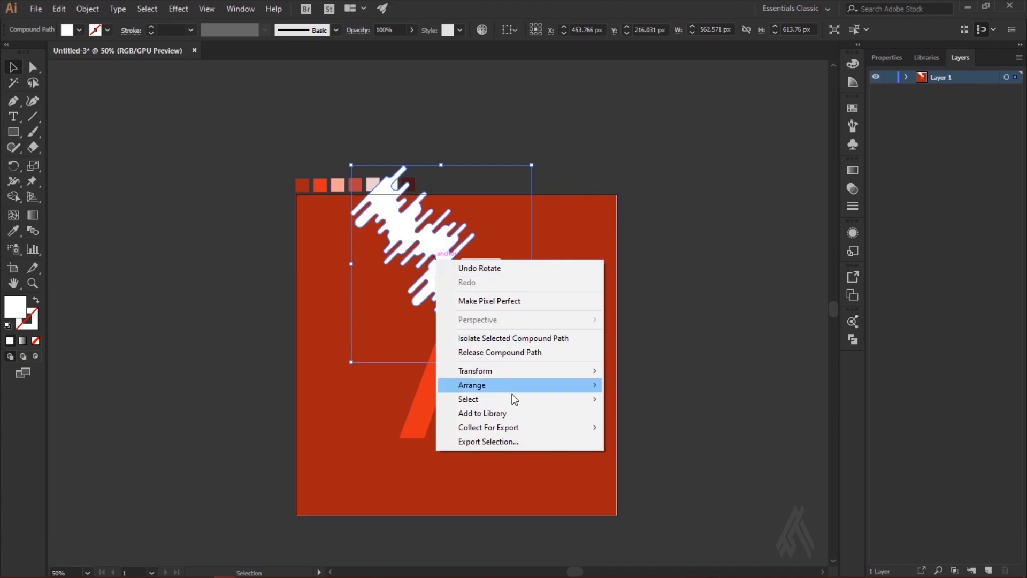
mouse_move(472, 385)
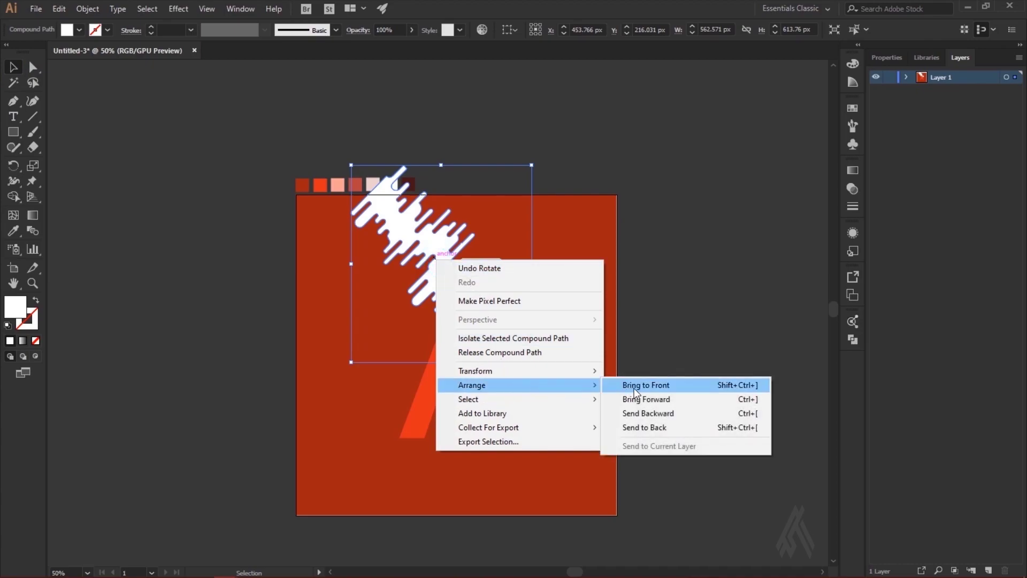
click(649, 386)
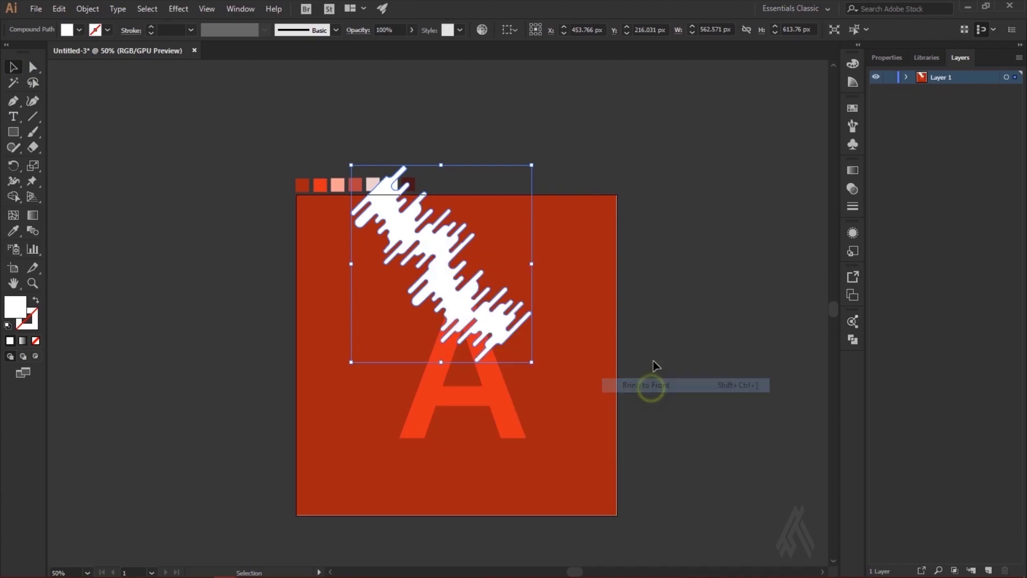
drag(445, 277, 496, 363)
key(ctrl+plus)
key(ctrl+plus)
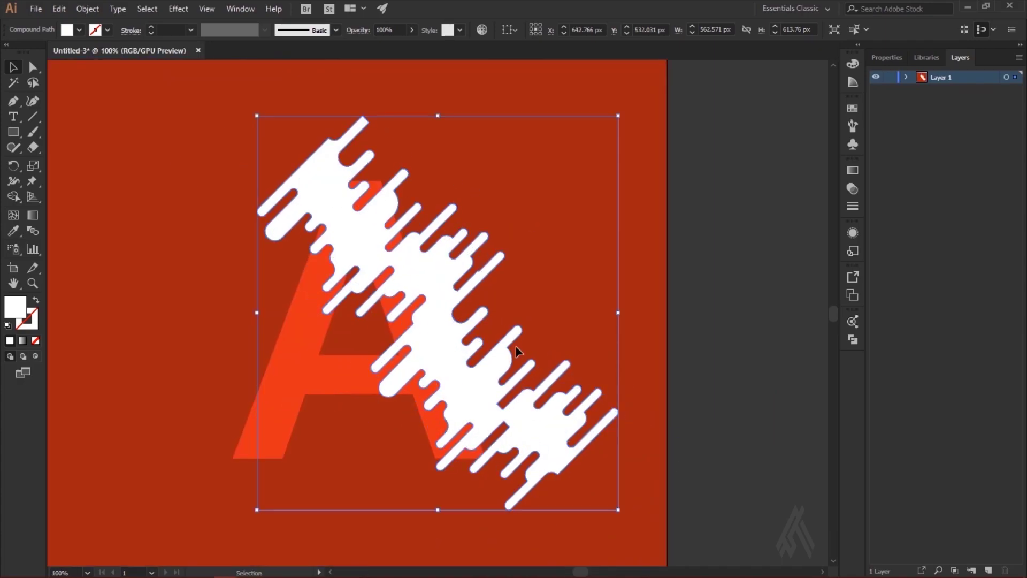
Step: Shrink the diagonal drip band and move it down-right across the A
drag(619, 510, 580, 469)
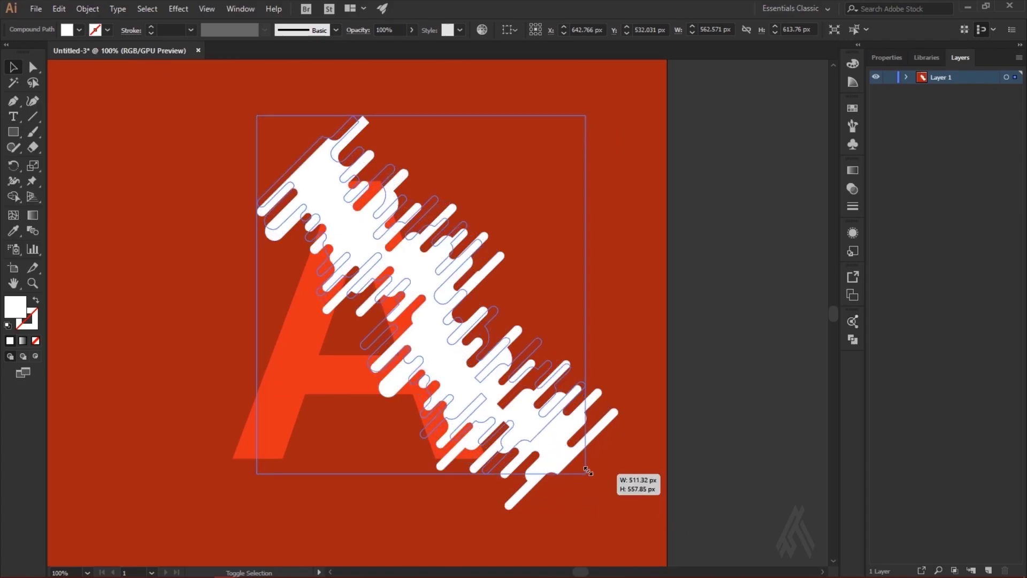
shift+click(434, 329)
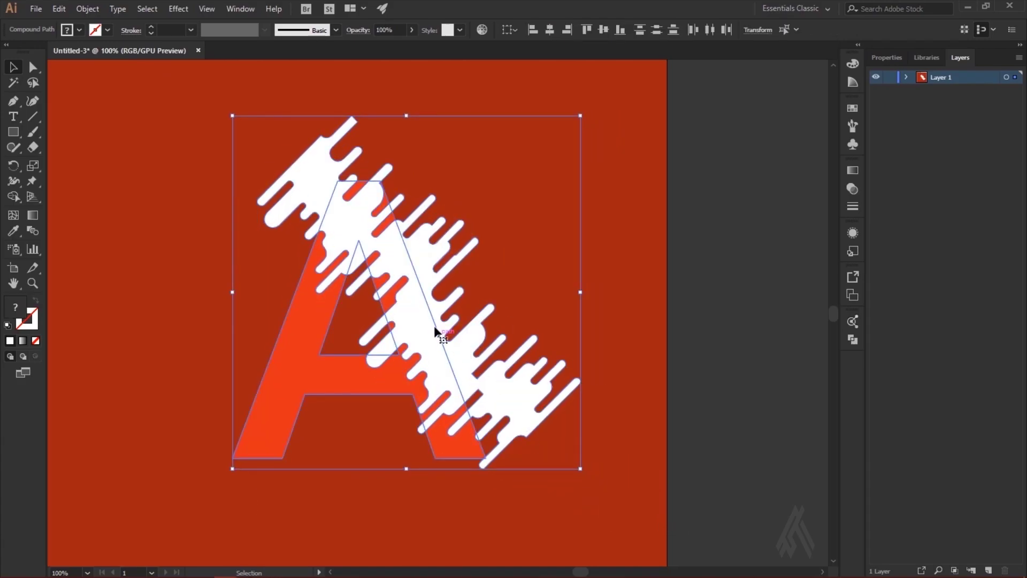
click(579, 285)
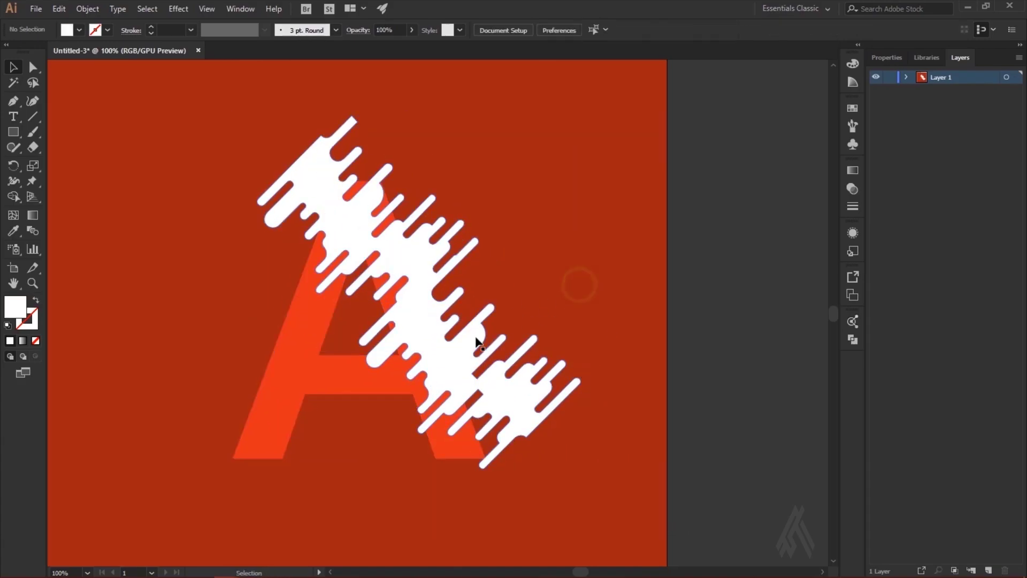
drag(476, 338, 499, 383)
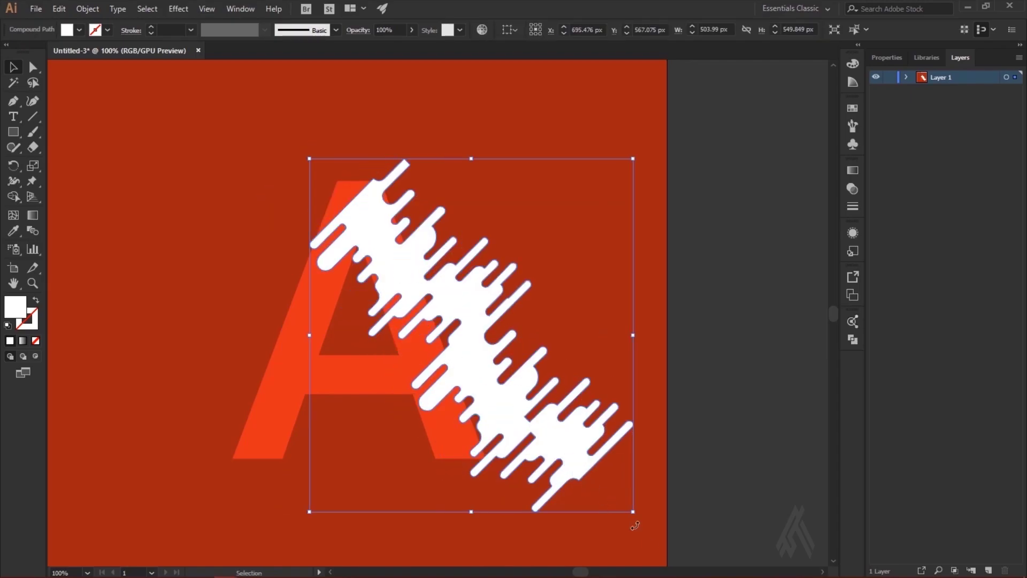
drag(633, 512, 608, 483)
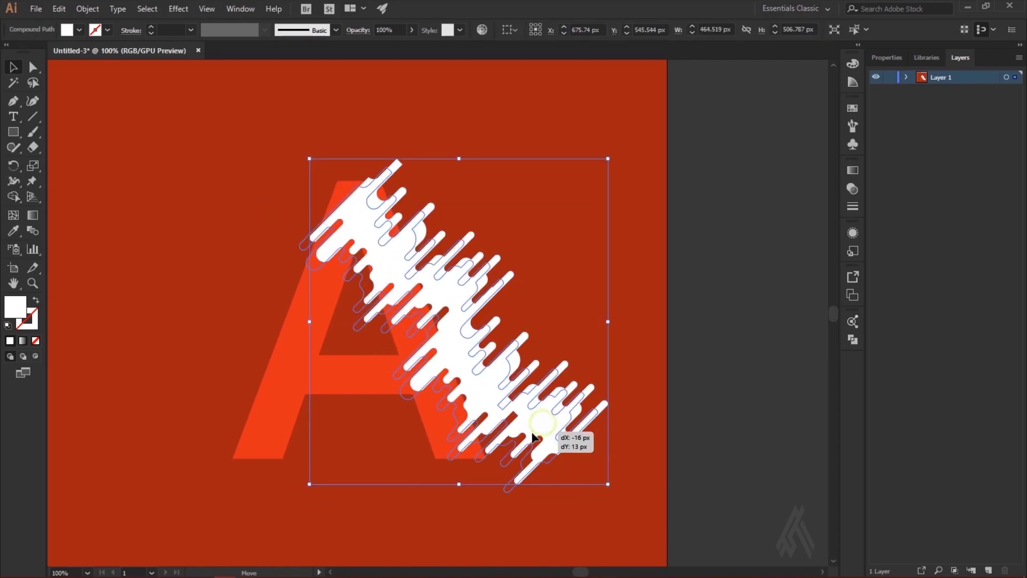
Step: Alt-drag a copy of the drips to the A's lower left, adjust it, then select the red A
mouse_move(542, 422)
mouse_down()
mouse_move(526, 436)
mouse_move(434, 366)
mouse_move(253, 404)
mouse_move(265, 401)
mouse_move(281, 422)
mouse_up()
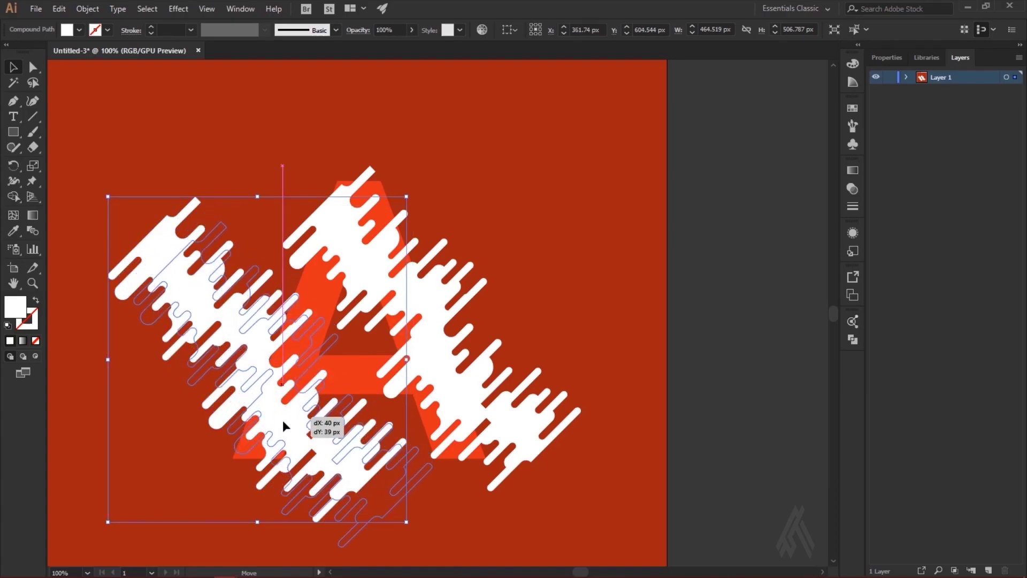
click(749, 275)
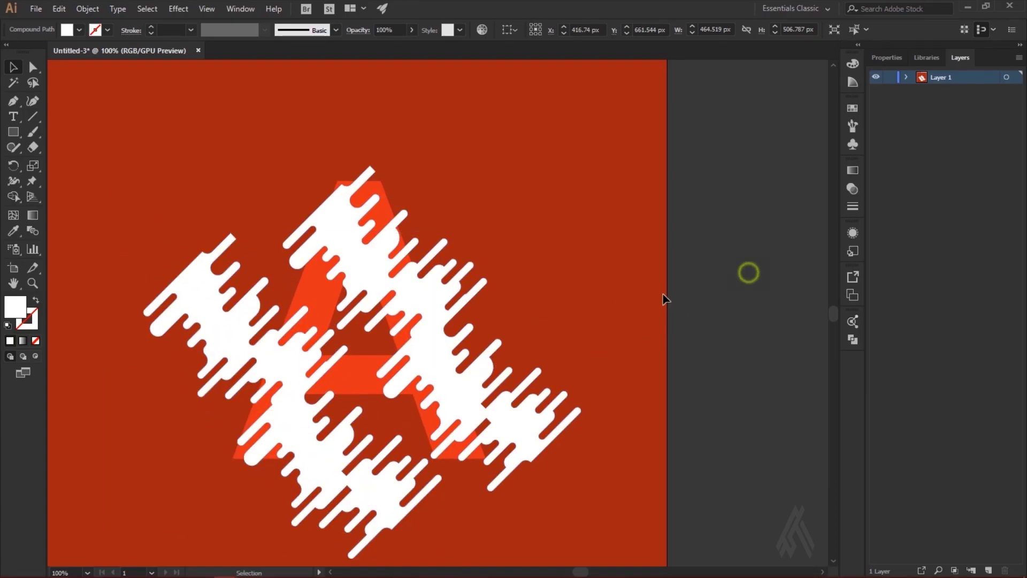
scroll(401, 356, down, 3)
mouse_move(299, 354)
mouse_down()
mouse_move(303, 365)
mouse_move(310, 355)
mouse_up()
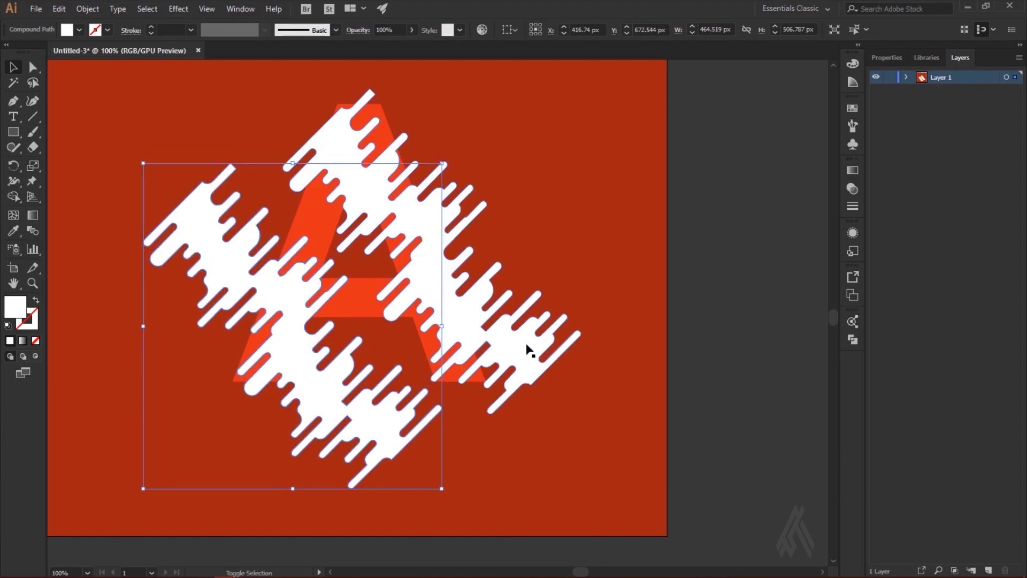
click(476, 342)
click(236, 274)
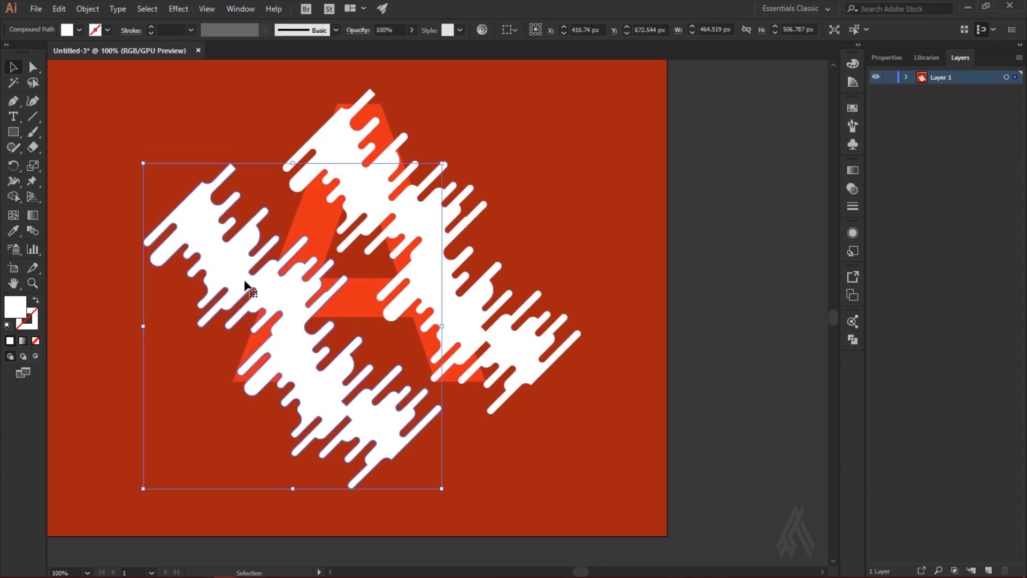
click(320, 227)
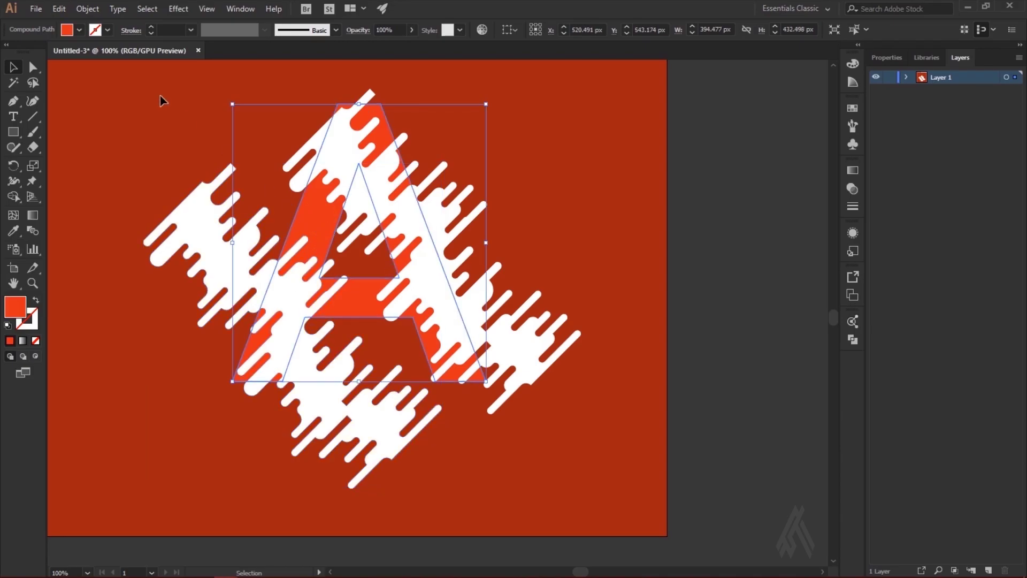
Step: Copy the red A and paste a duplicate lined up over the original
click(59, 9)
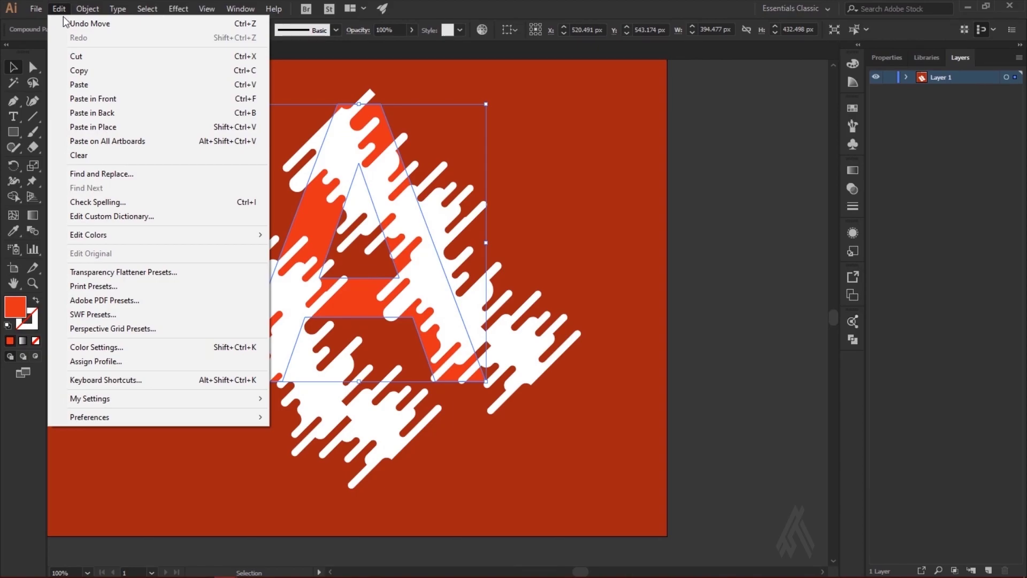
click(78, 70)
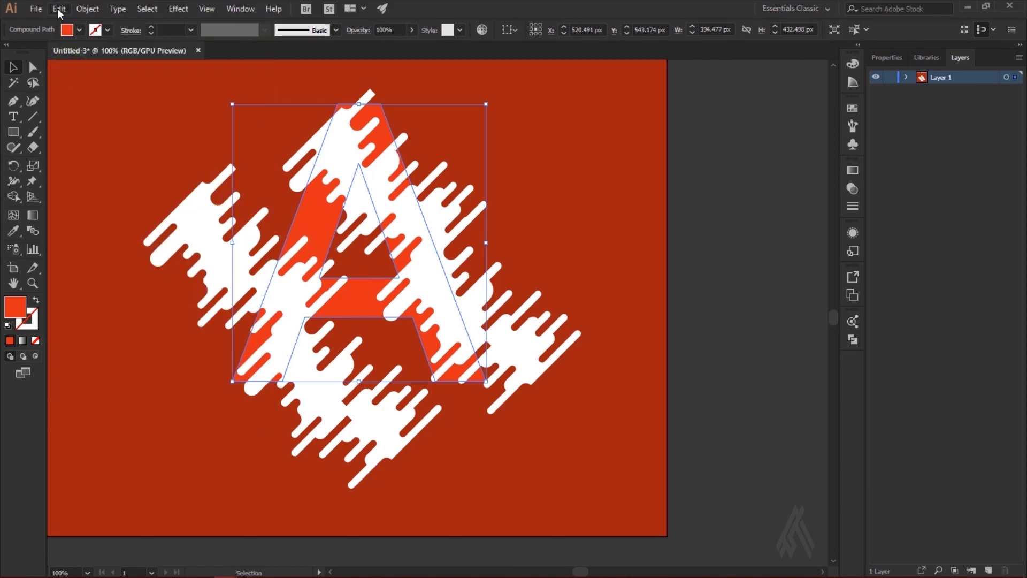
click(59, 9)
click(78, 85)
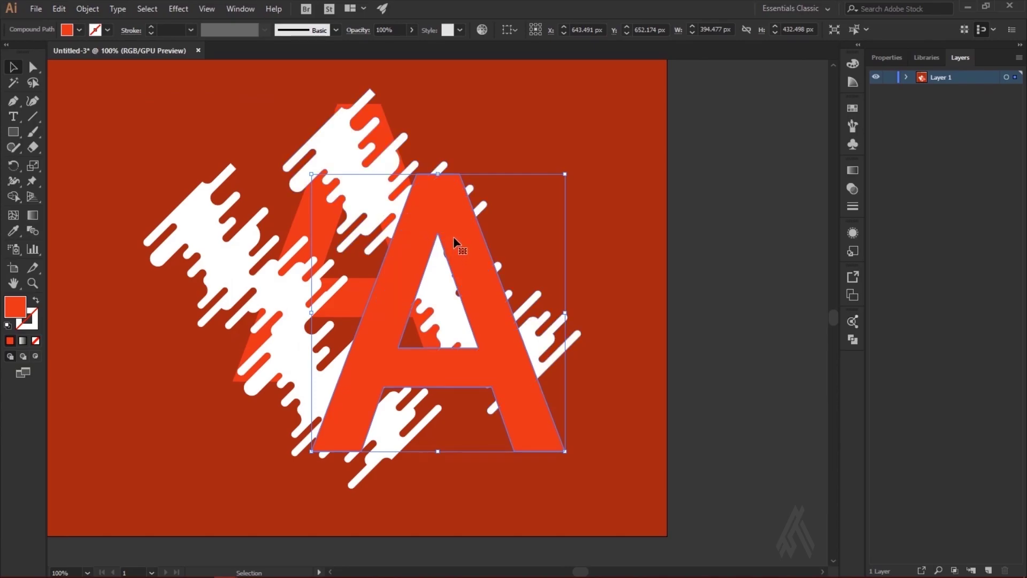
drag(454, 234, 388, 175)
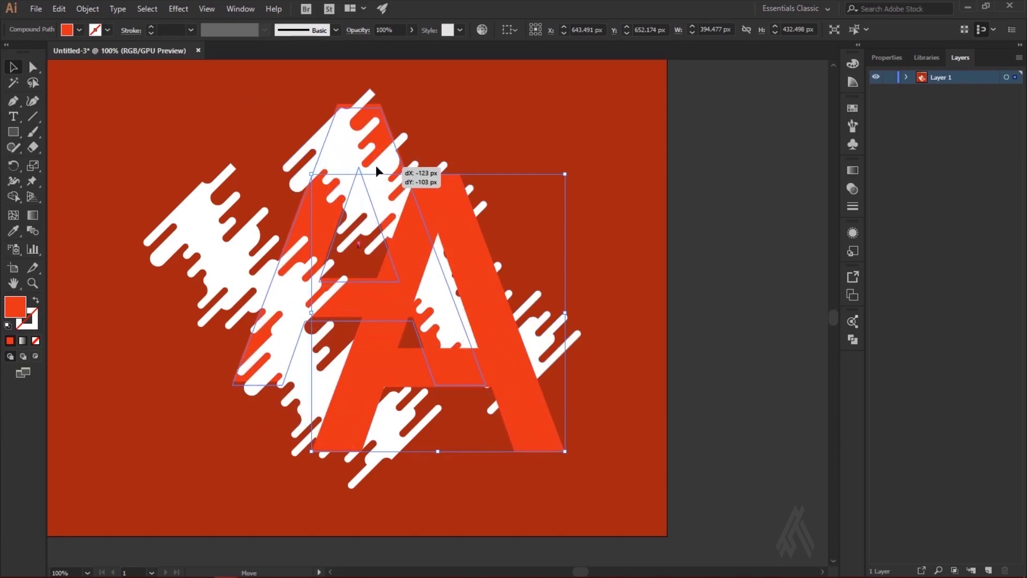
Step: Zoom in and select the pasted A's path with Direct Selection to edit its stroke colour
click(628, 205)
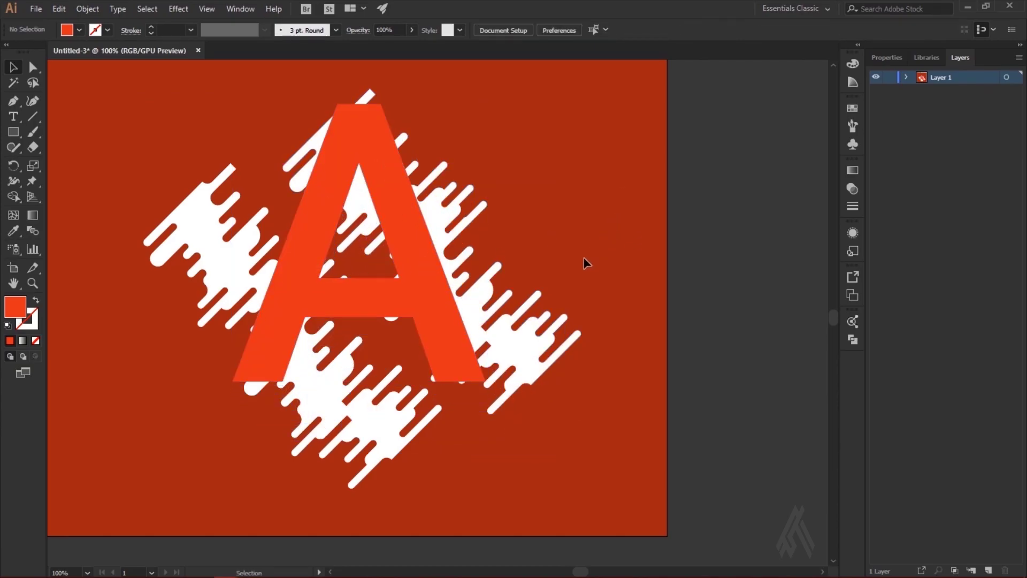
key(ctrl+plus)
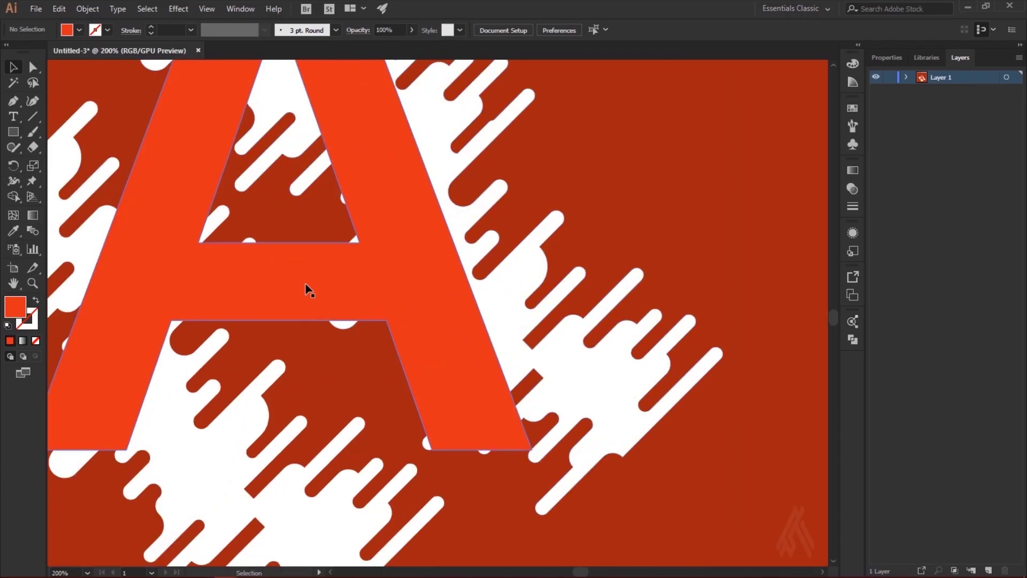
key(ctrl+minus)
key(a)
click(528, 341)
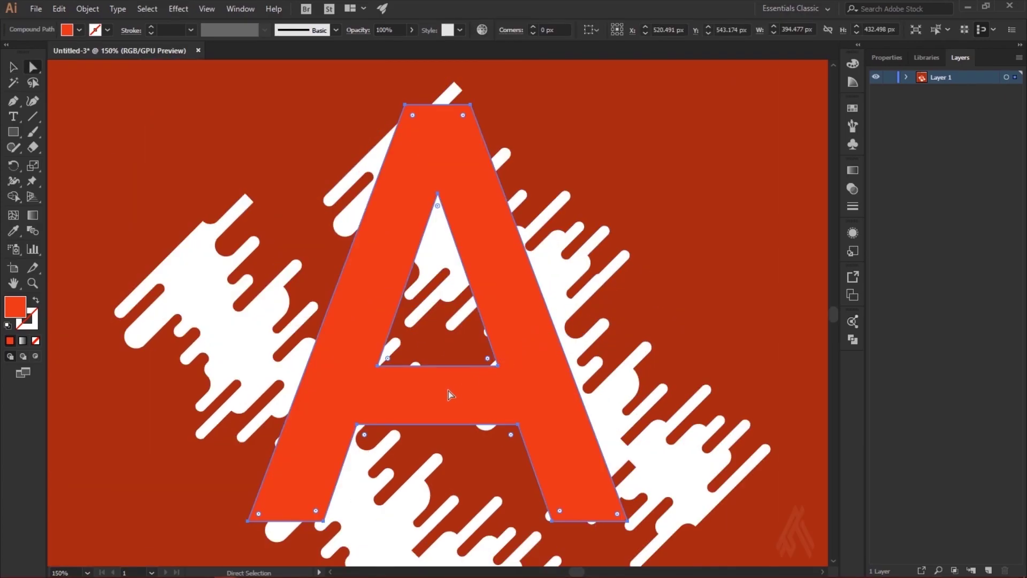
click(108, 31)
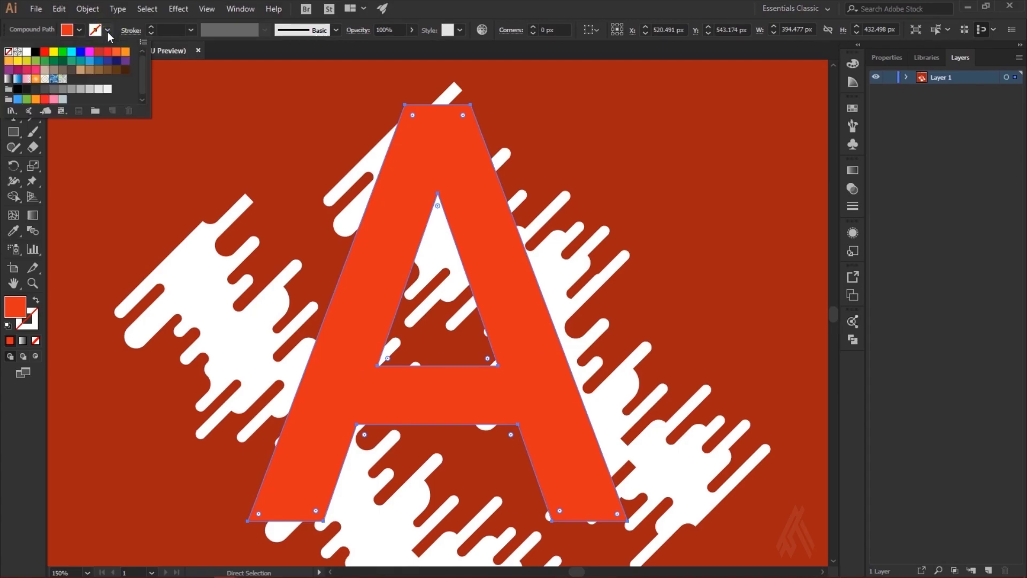
Step: Give the A a black outline with a 5 pt stroke weight
click(35, 51)
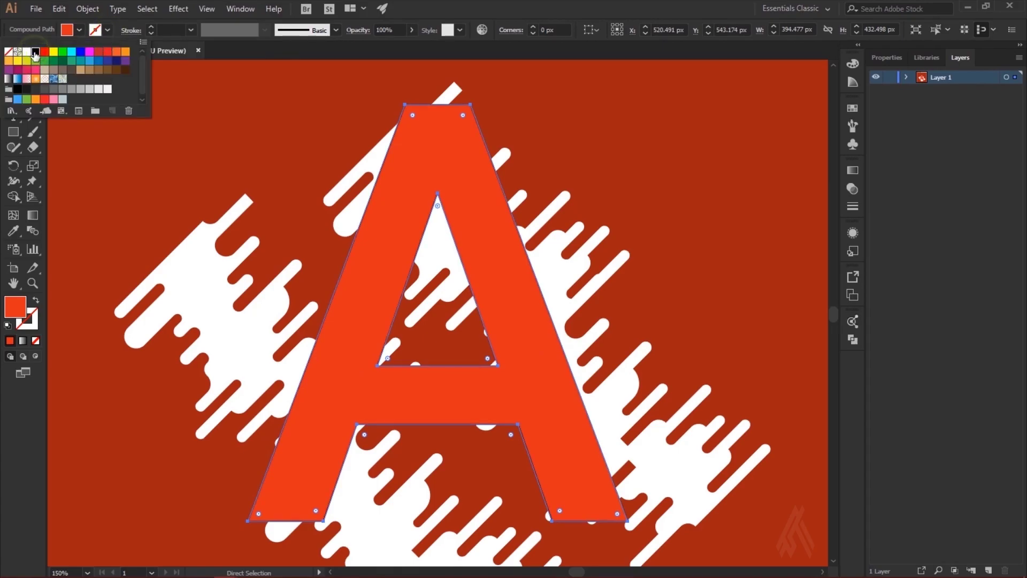
click(166, 28)
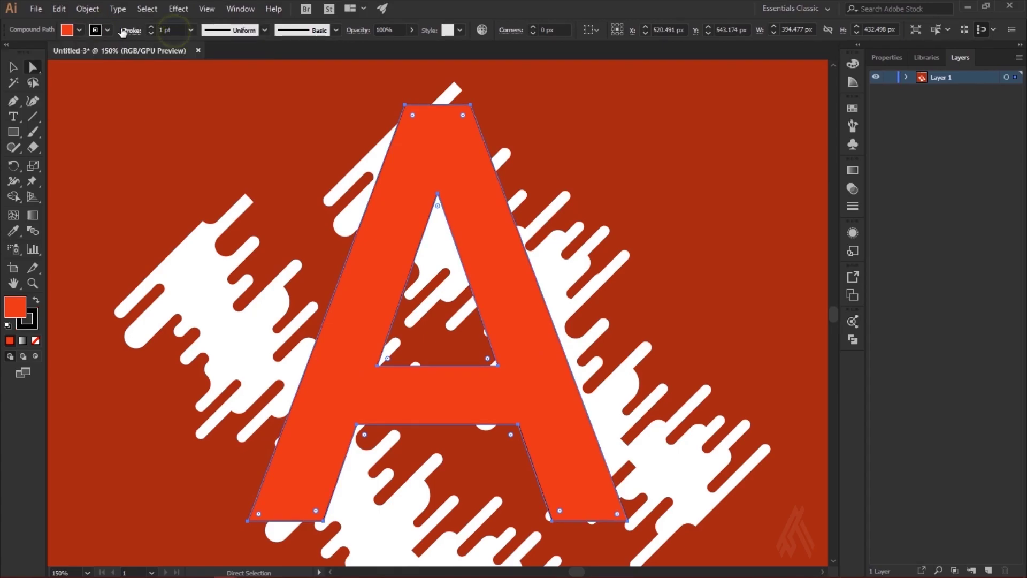
text(5)
key(Return)
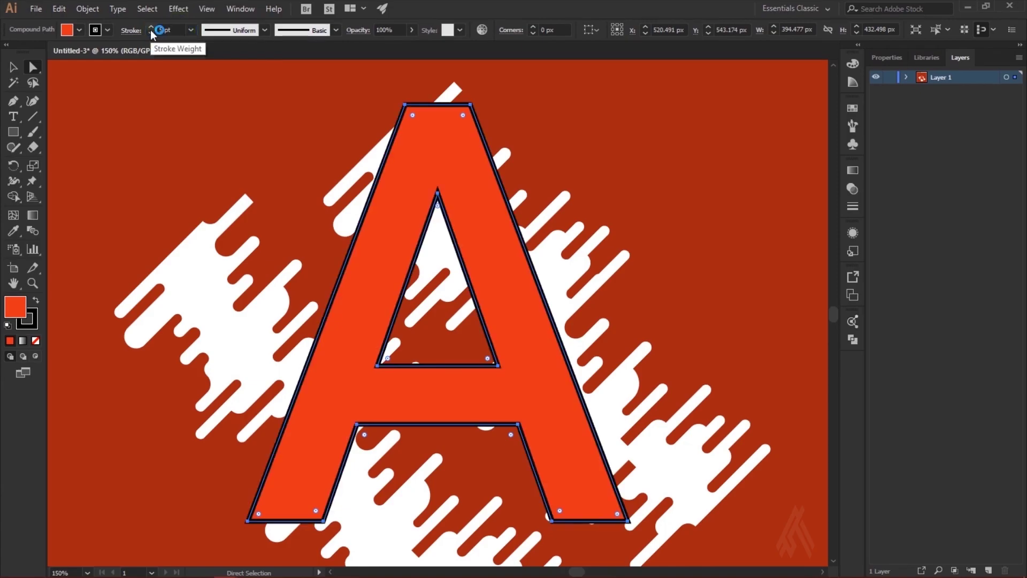
Step: Apply Outline Stroke to the A, then Unite its pieces in Pathfinder
right_click(377, 220)
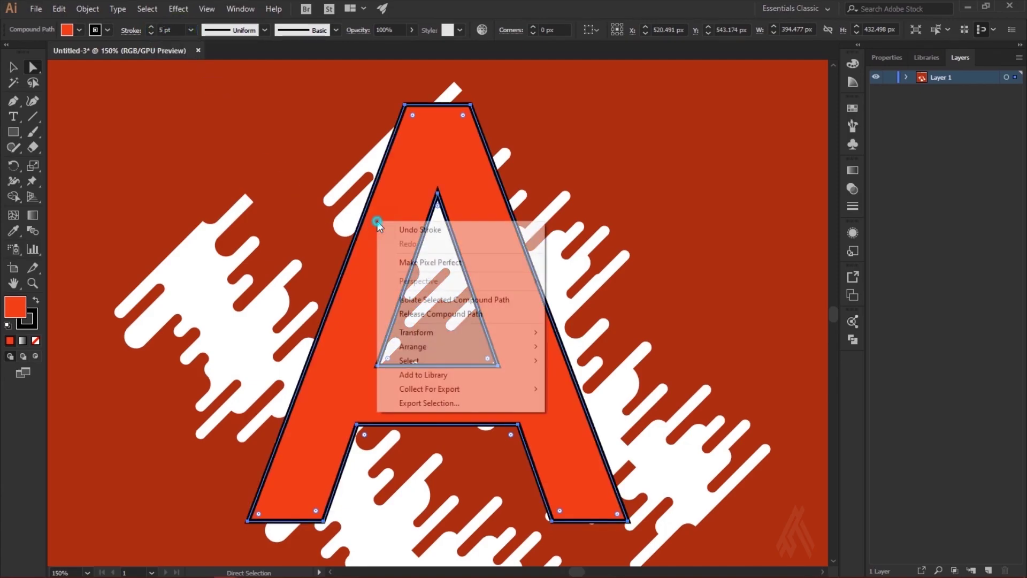
click(89, 9)
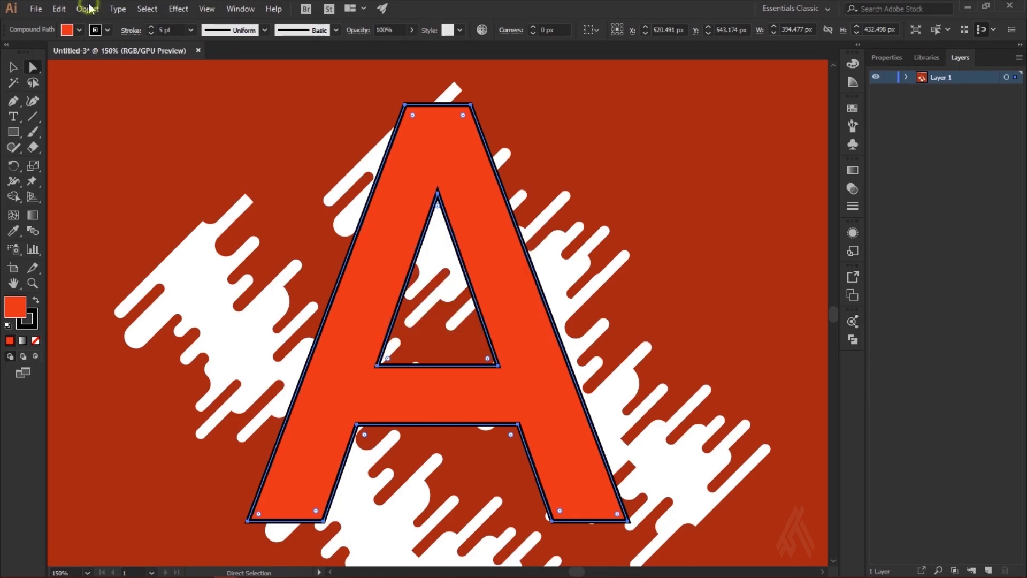
click(88, 9)
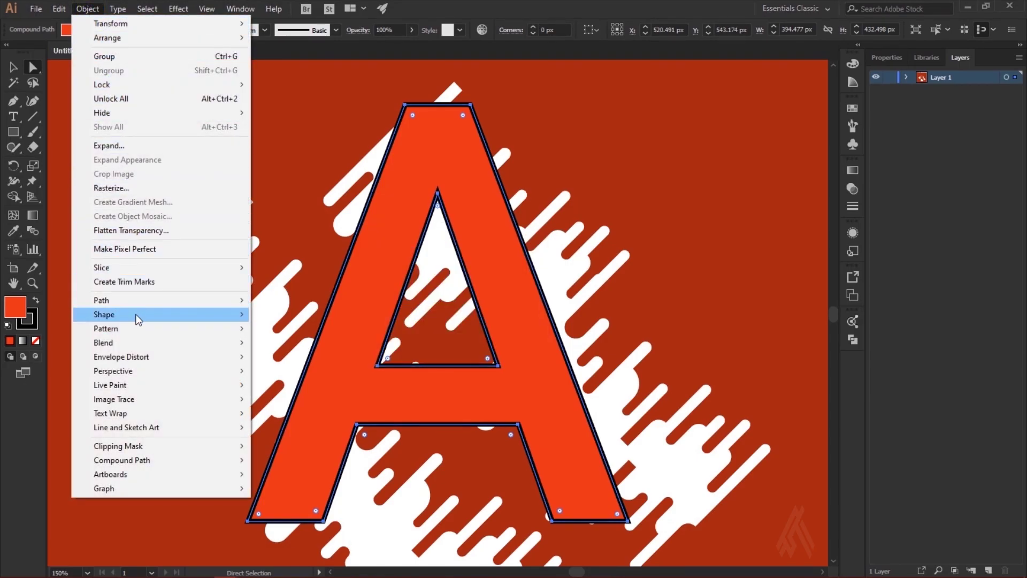
mouse_move(101, 300)
click(299, 335)
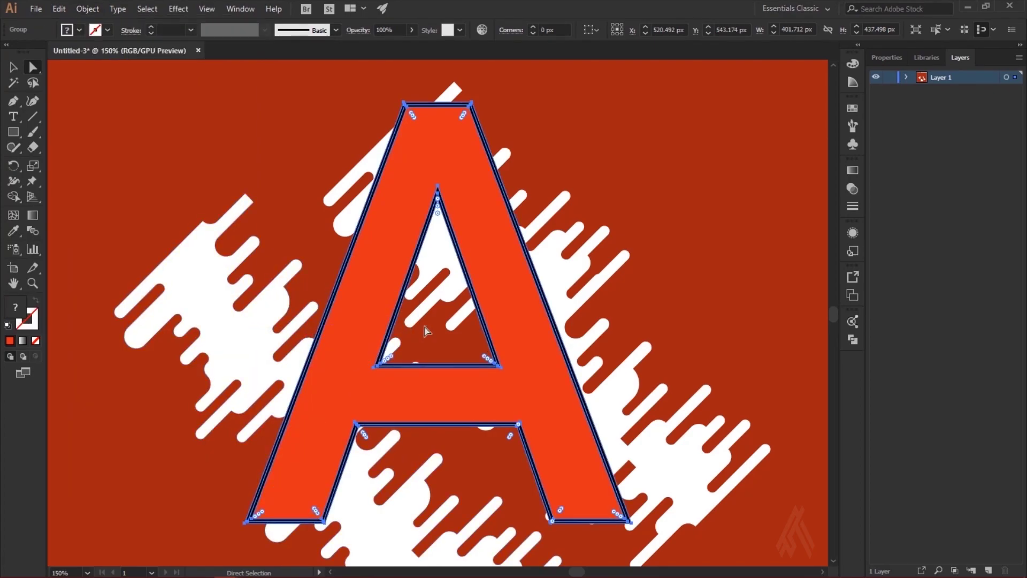
click(851, 342)
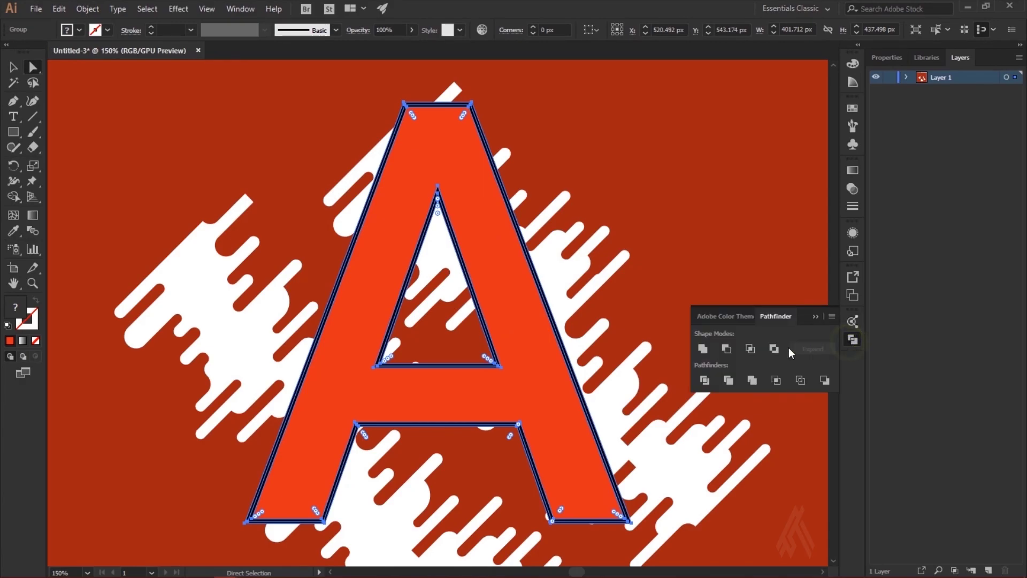
click(703, 349)
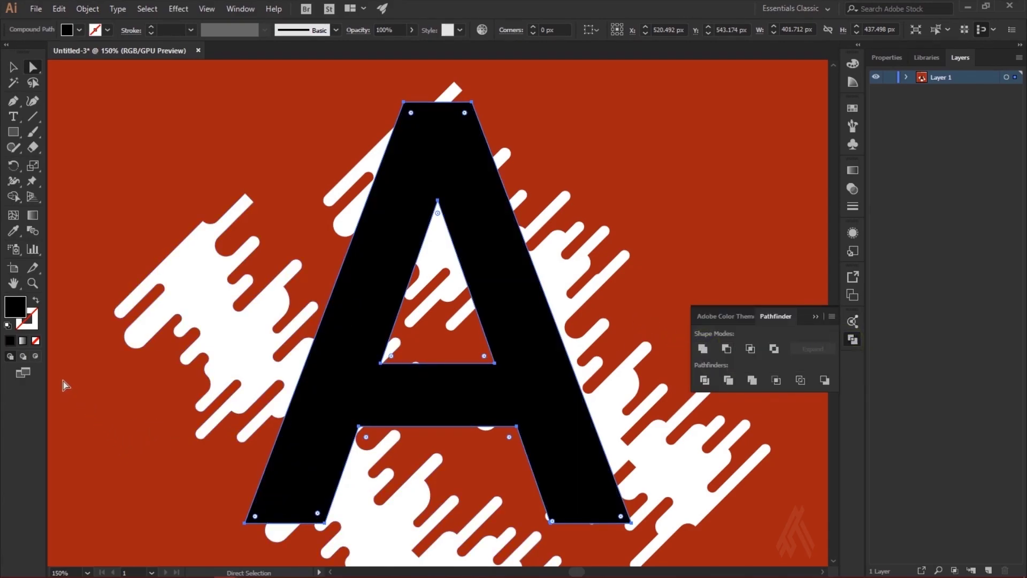
Step: Zoom out and eyedropper the bright orange-red swatch onto the A
key(ctrl+minus)
key(ctrl+minus)
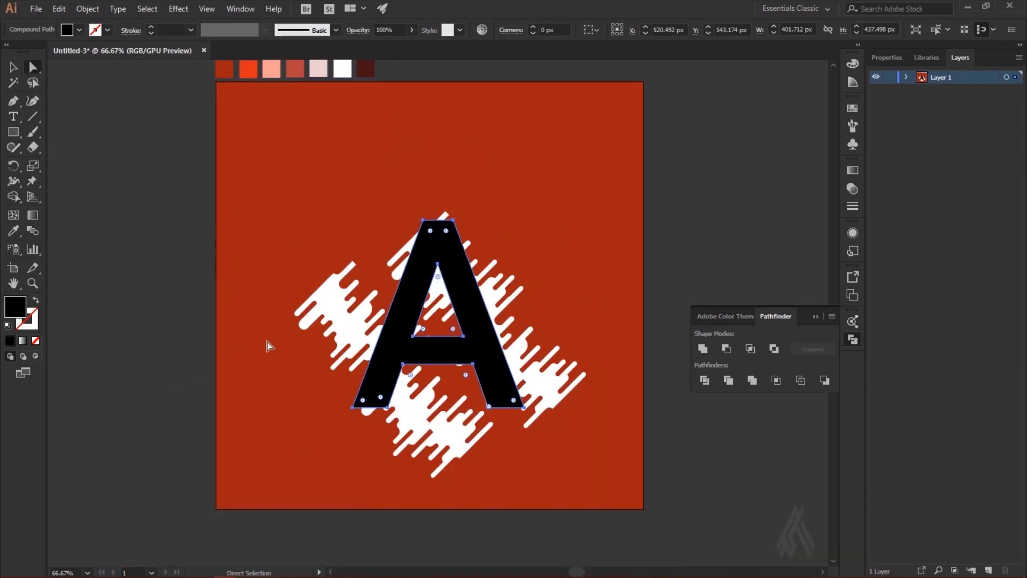
scroll(288, 336, up, 1)
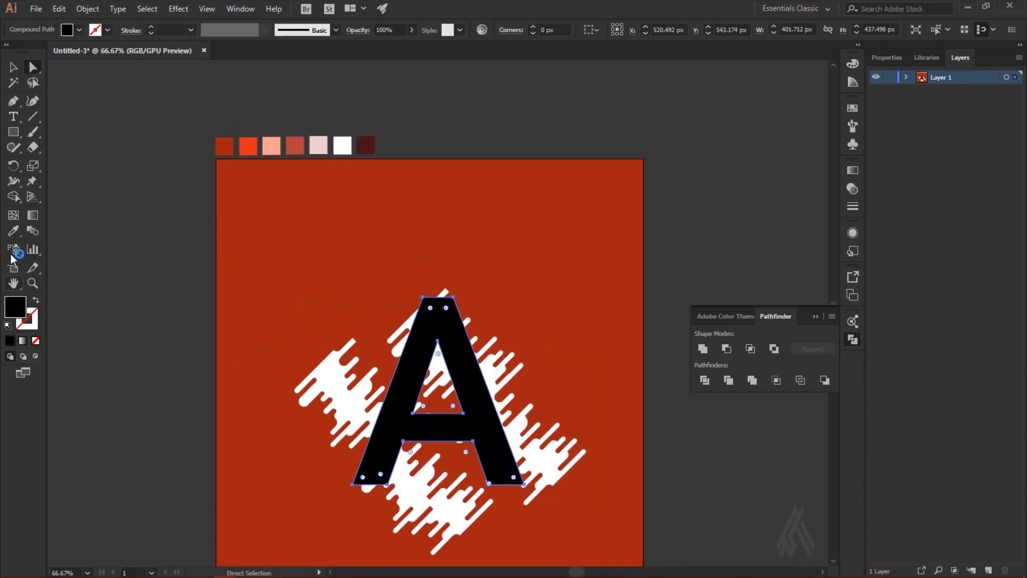
click(11, 235)
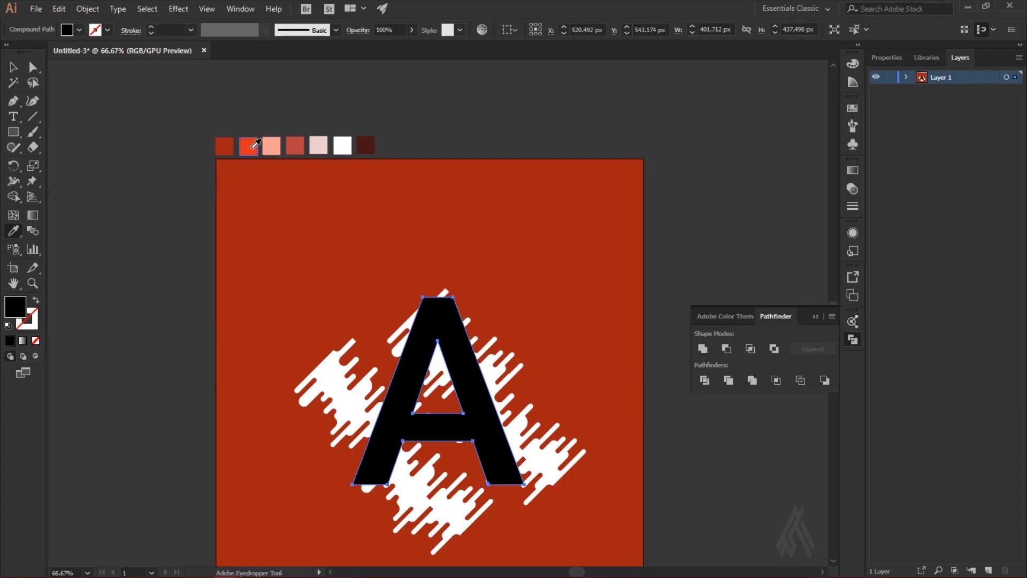
click(253, 146)
click(14, 71)
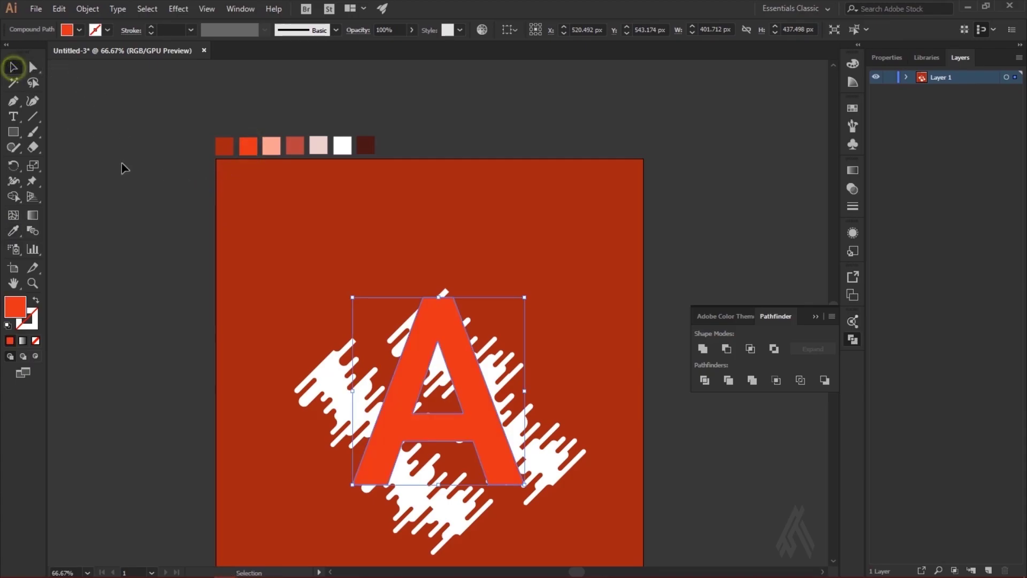
Step: Select the white drippy stripes together with the orange A and group them
scroll(543, 359, down, 5)
click(543, 358)
click(530, 374)
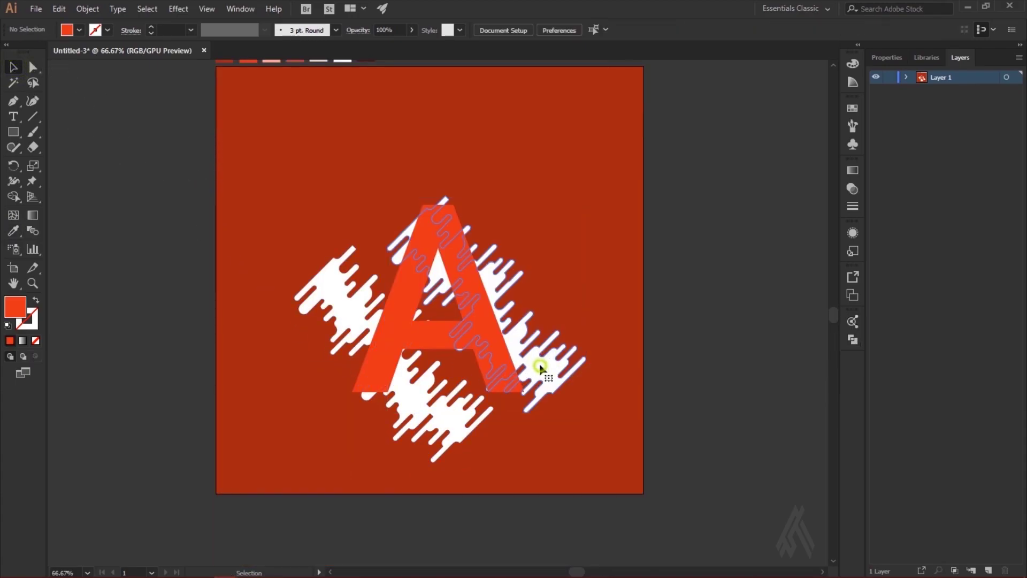
shift+click(430, 336)
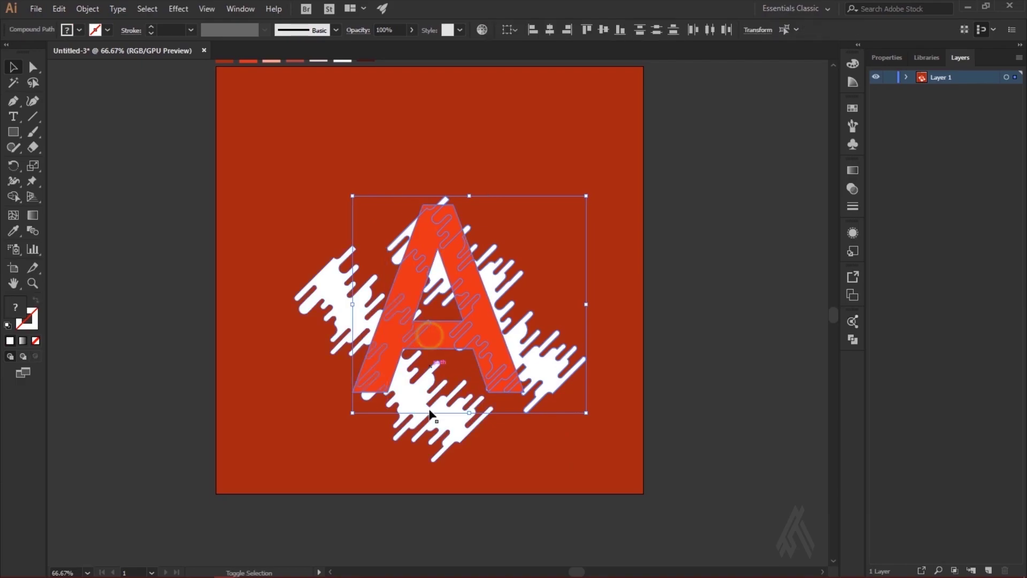
shift+click(439, 442)
key(a)
key(v)
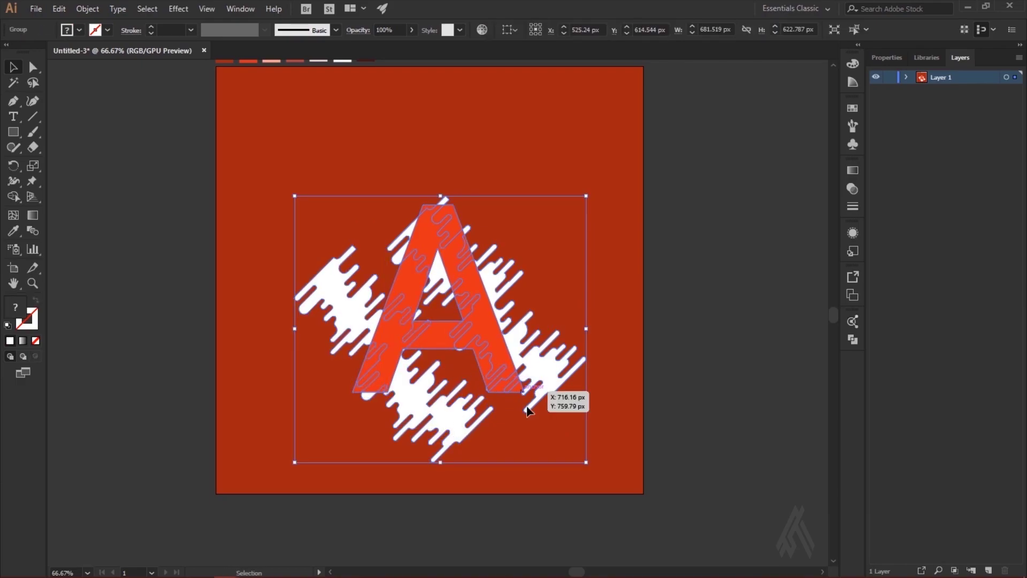
Step: Make a clipping mask so the white stripes show only inside the A
right_click(491, 356)
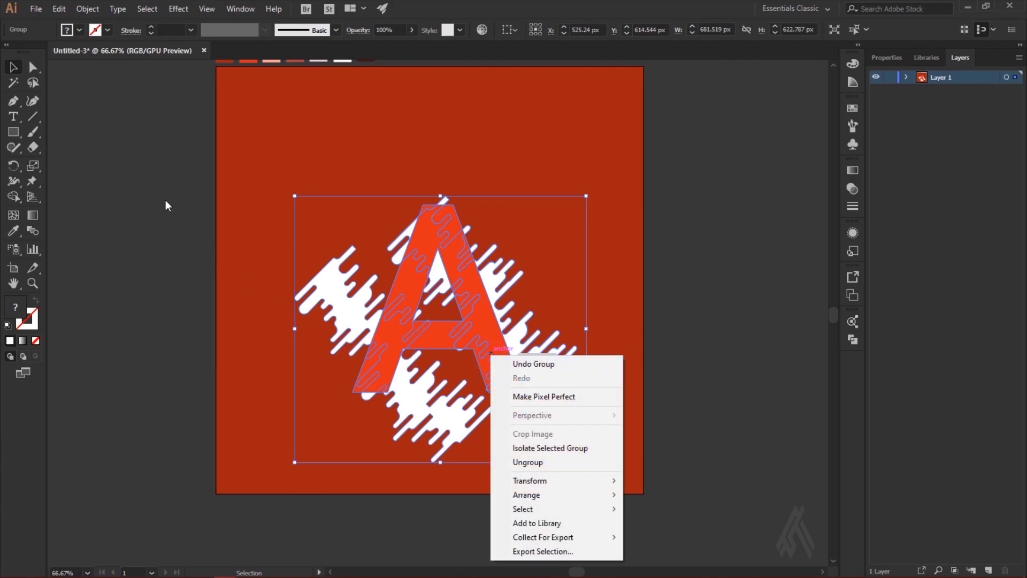
click(85, 10)
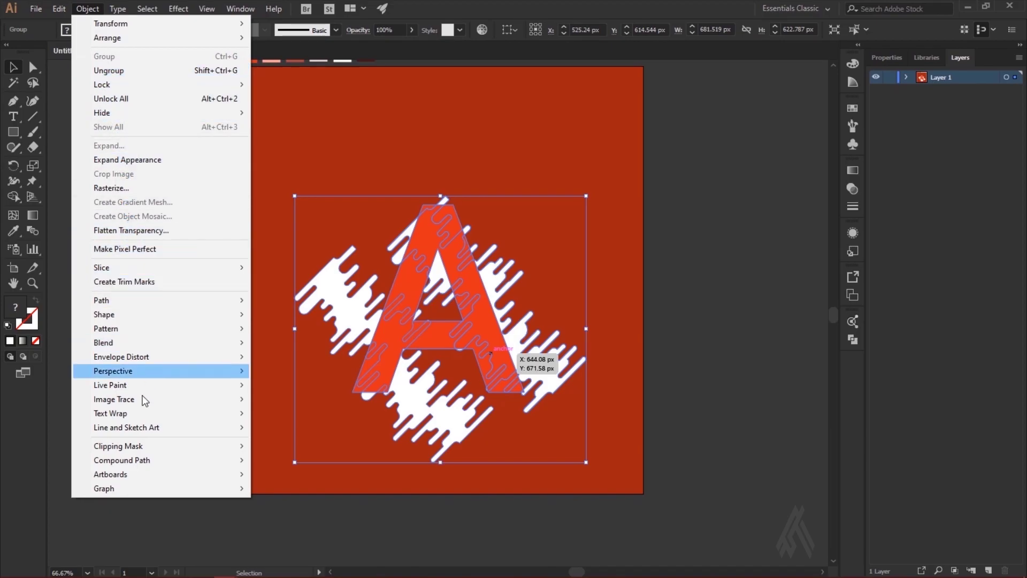
mouse_move(161, 446)
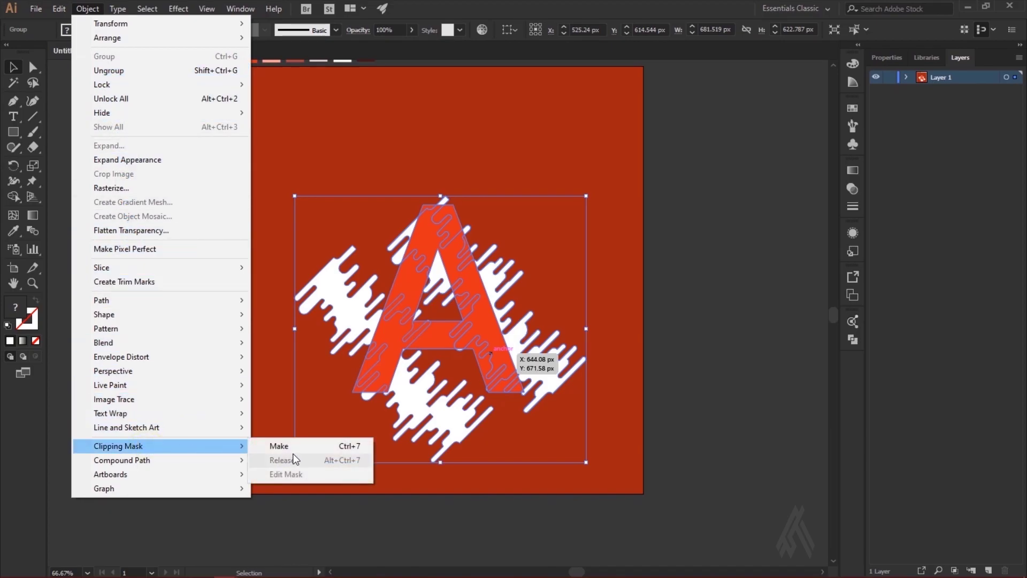
click(283, 446)
click(584, 318)
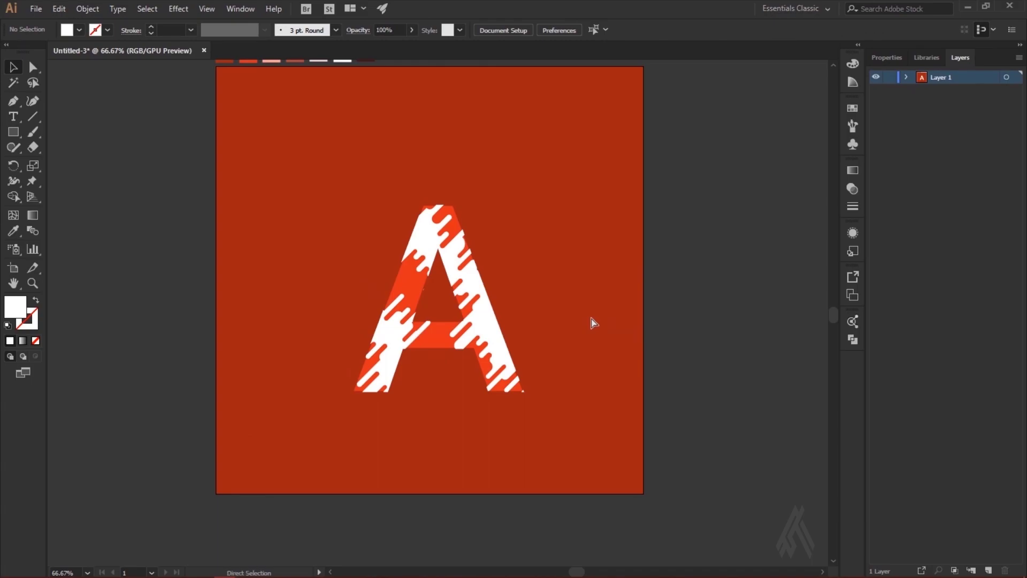
key(ctrl+plus)
key(ctrl+plus)
Step: Enter the clipped A group and enlarge and reposition the stripe pattern inside it
key(ctrl+minus)
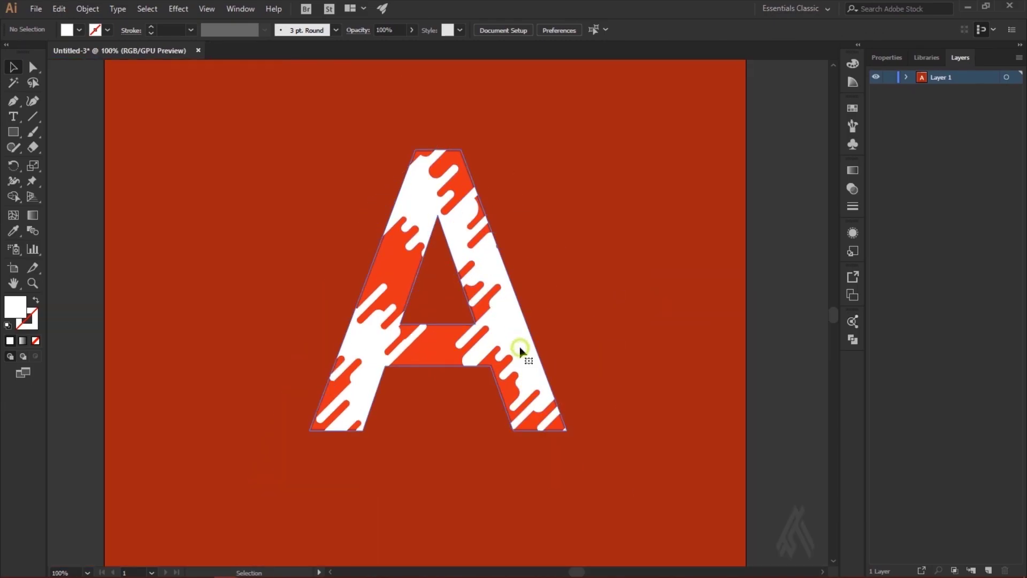
click(399, 369)
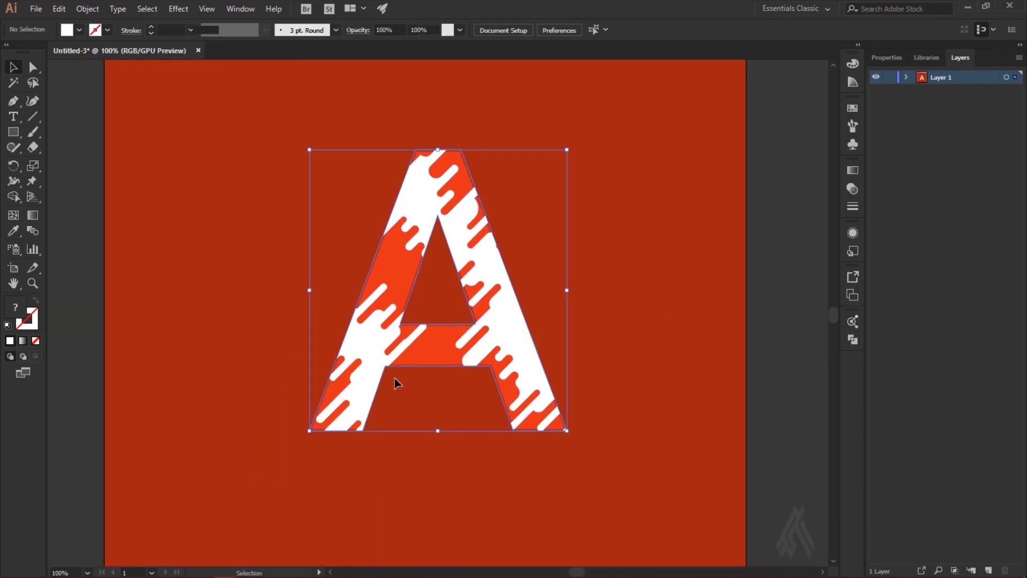
double_click(367, 351)
drag(367, 339, 371, 344)
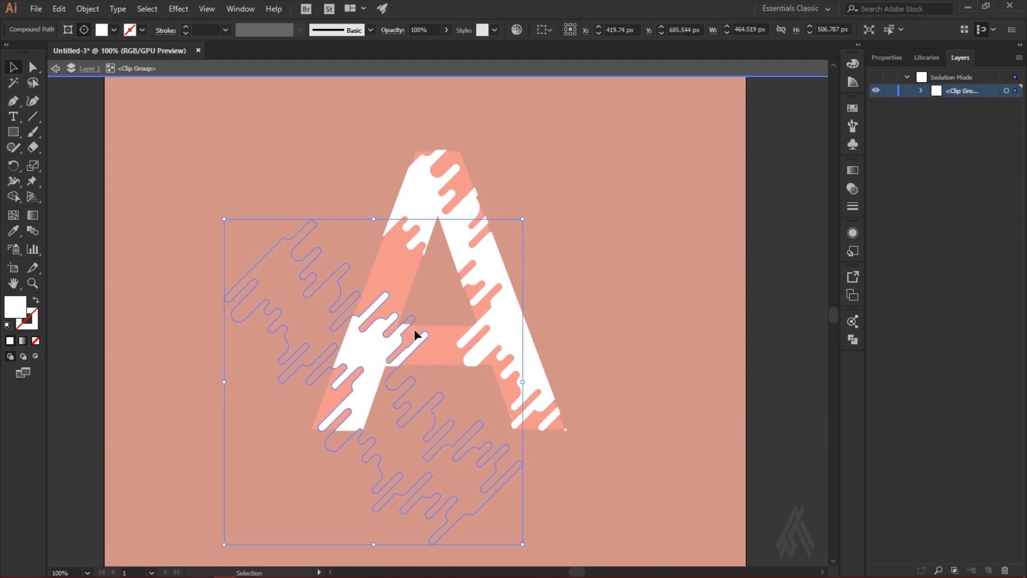
drag(410, 284, 661, 237)
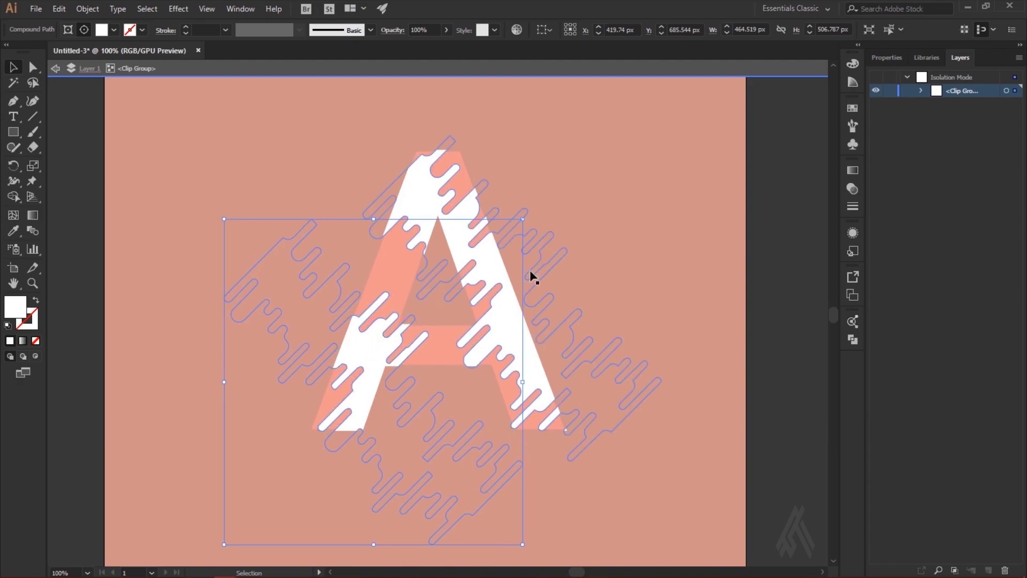
click(659, 235)
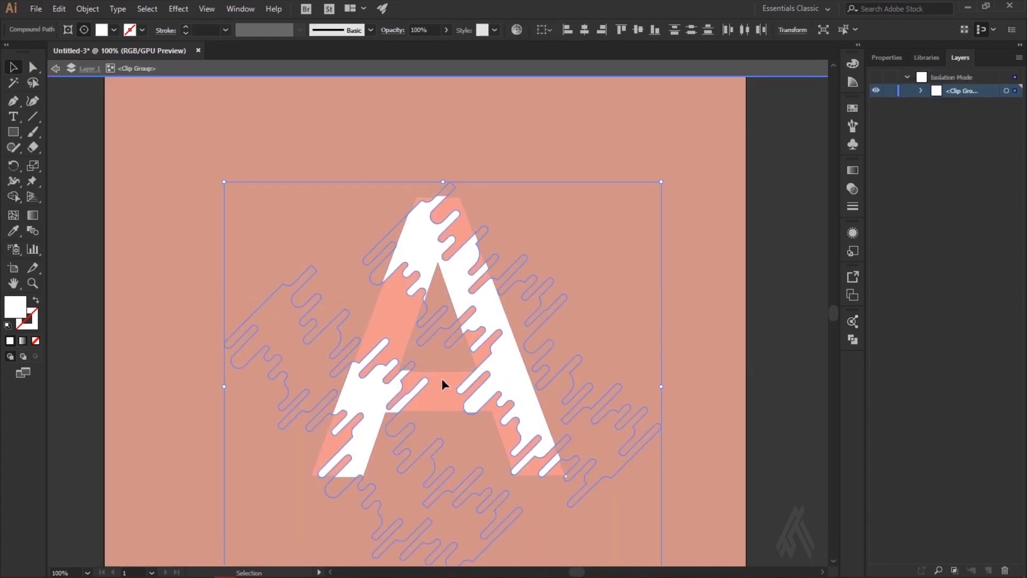
Step: Recolour the white stripes with the pale salmon pink swatch using the Eyedropper
scroll(442, 377, up, 2)
scroll(437, 383, up, 3)
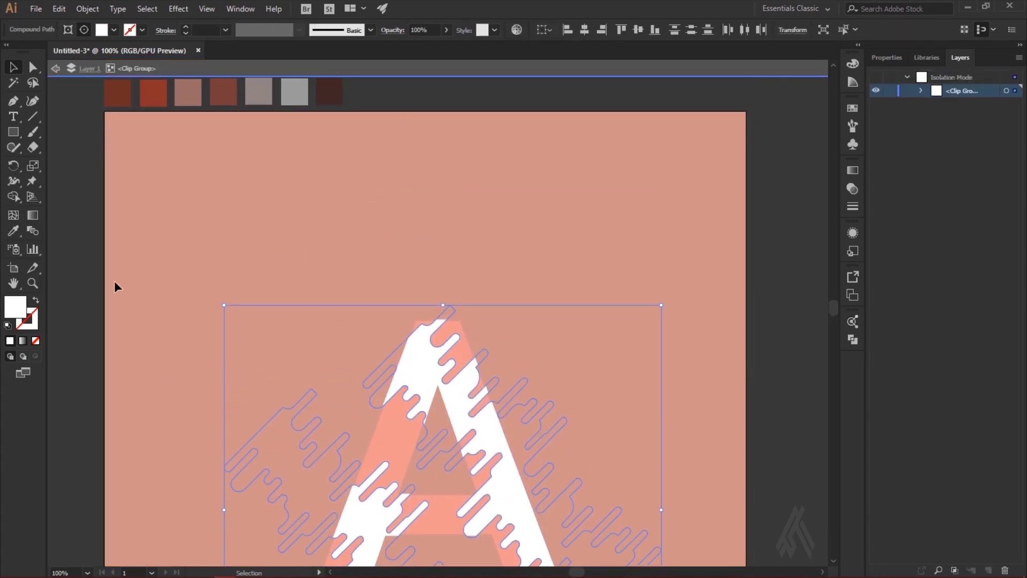
click(20, 230)
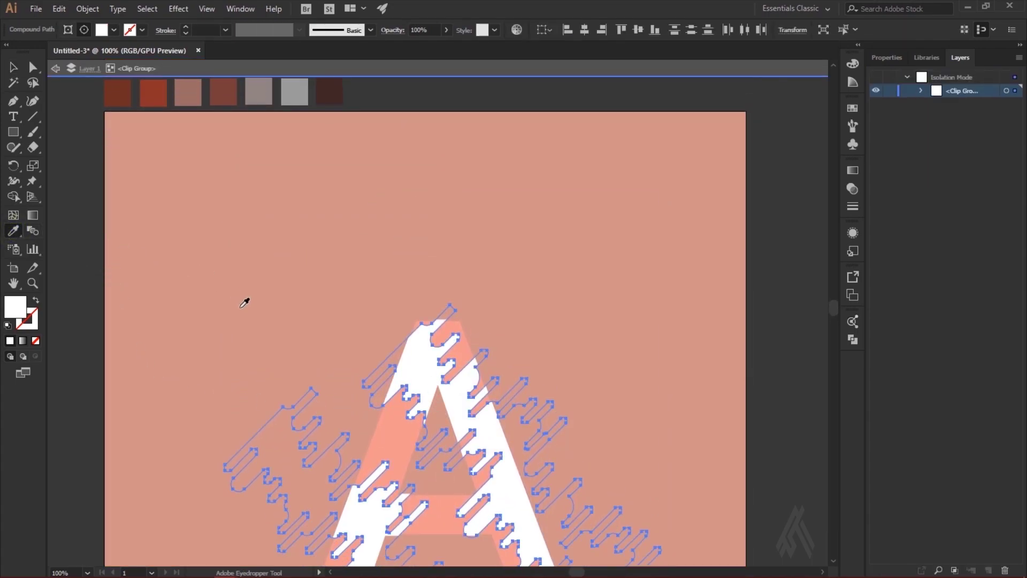
click(187, 92)
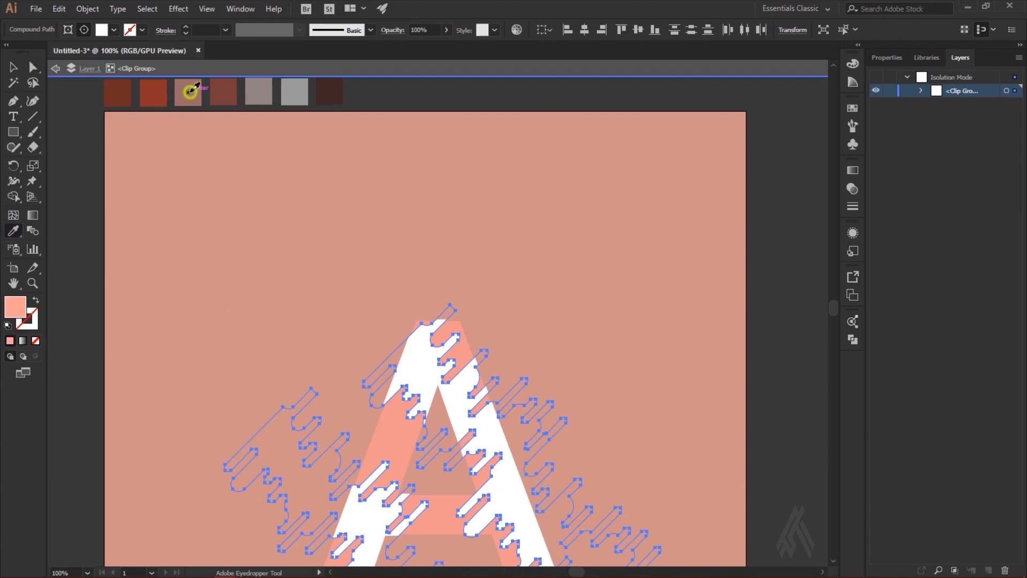
key(ctrl+z)
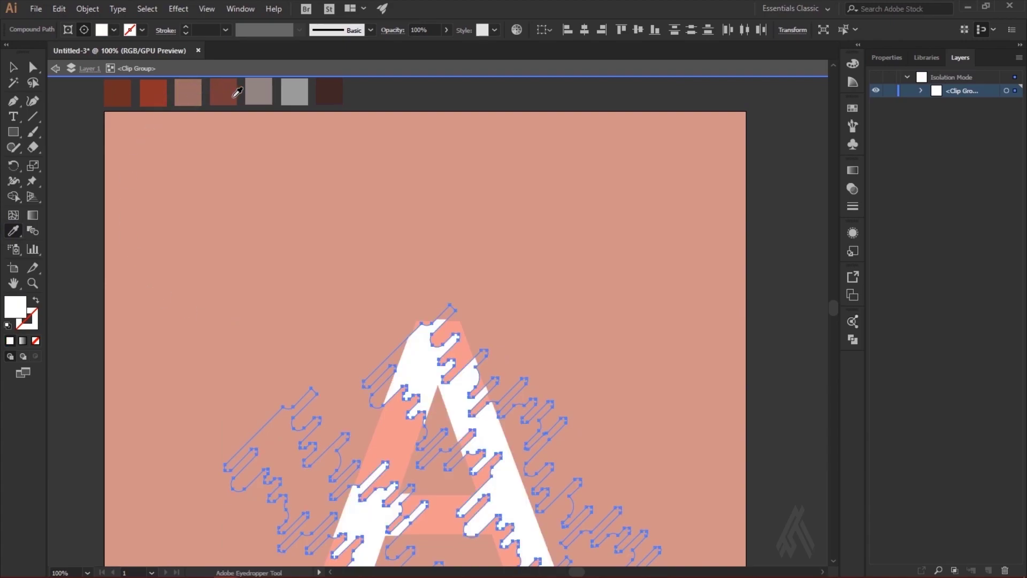
click(190, 92)
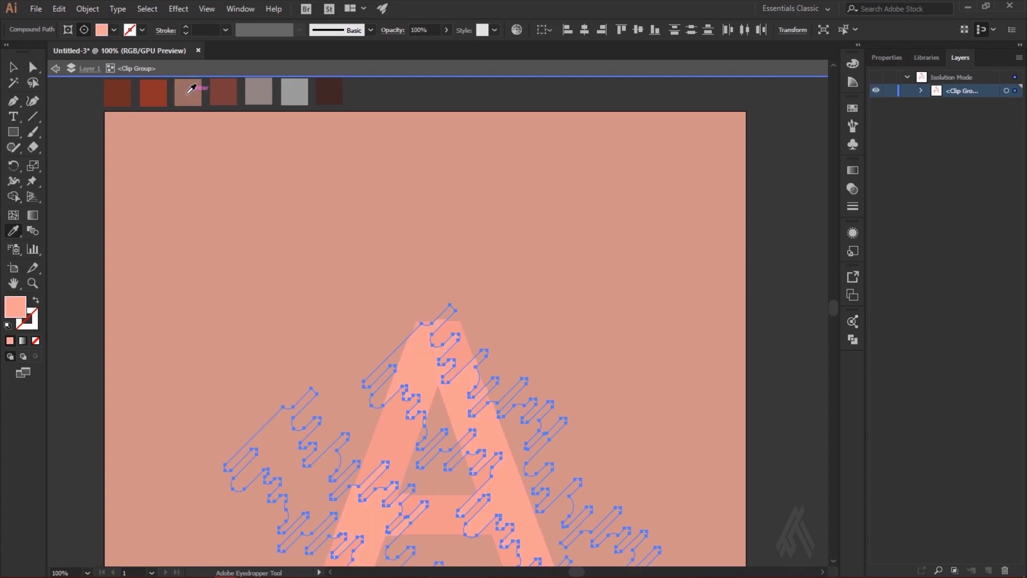
Step: Exit Isolation Mode to view the whole artwork on the dark red artboard
click(14, 67)
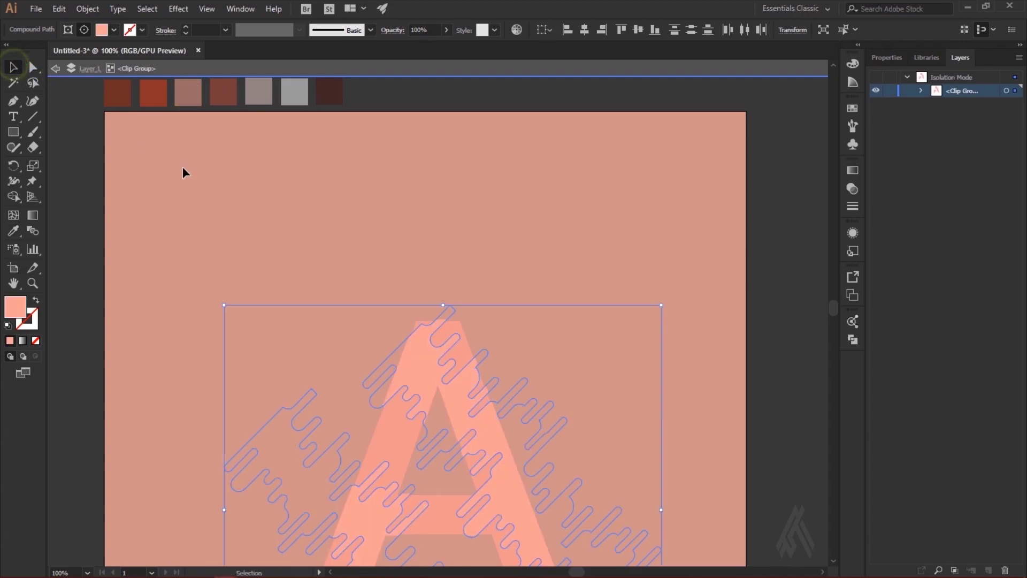
scroll(557, 431, down, 2)
scroll(567, 428, down, 1)
double_click(692, 378)
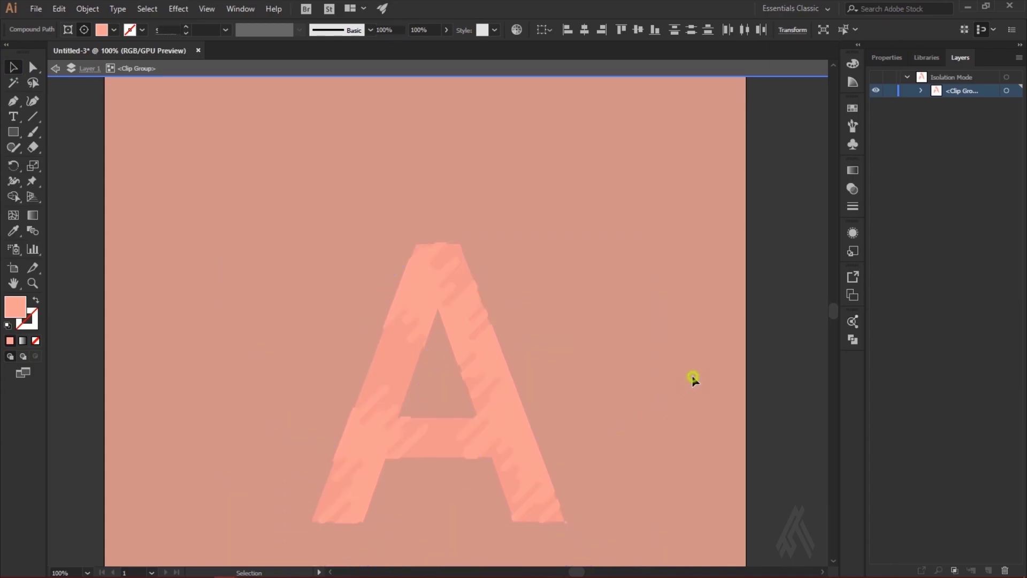
scroll(448, 458, down, 1)
Step: Re-enter the A's clip group and switch to the Line Segment tool
scroll(415, 473, down, 2)
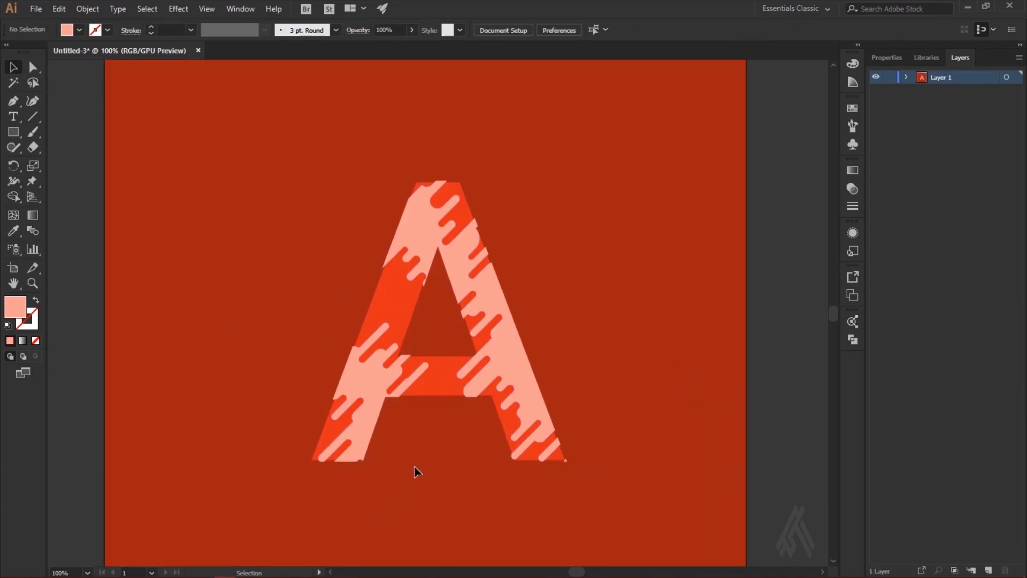
scroll(402, 471, up, 2)
scroll(516, 454, down, 2)
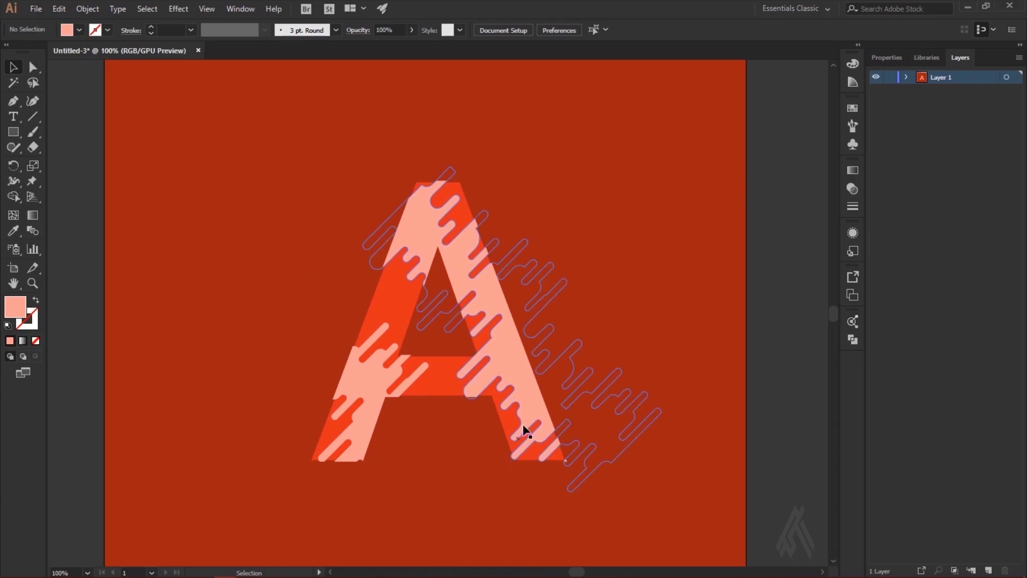
double_click(531, 401)
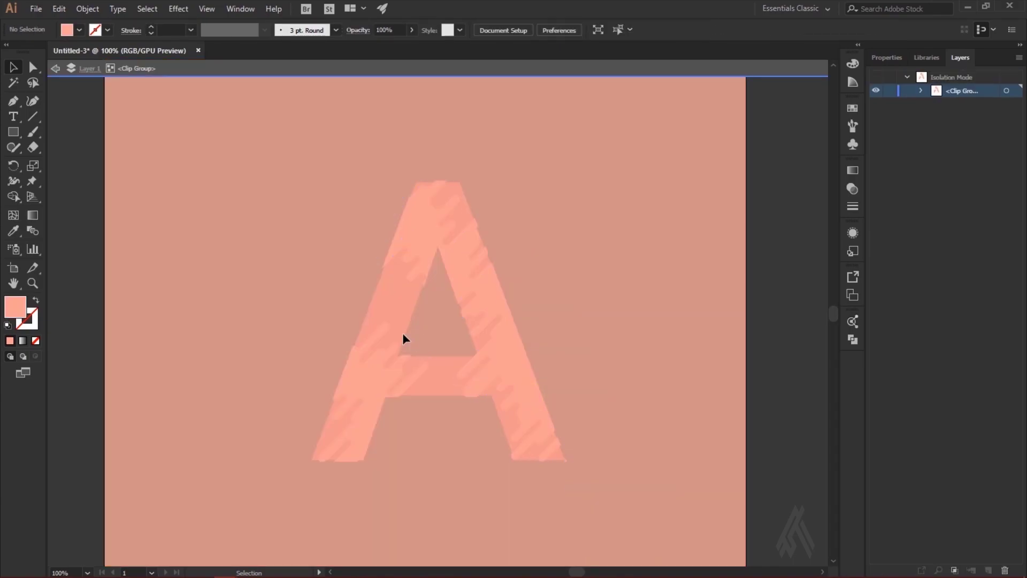
click(31, 119)
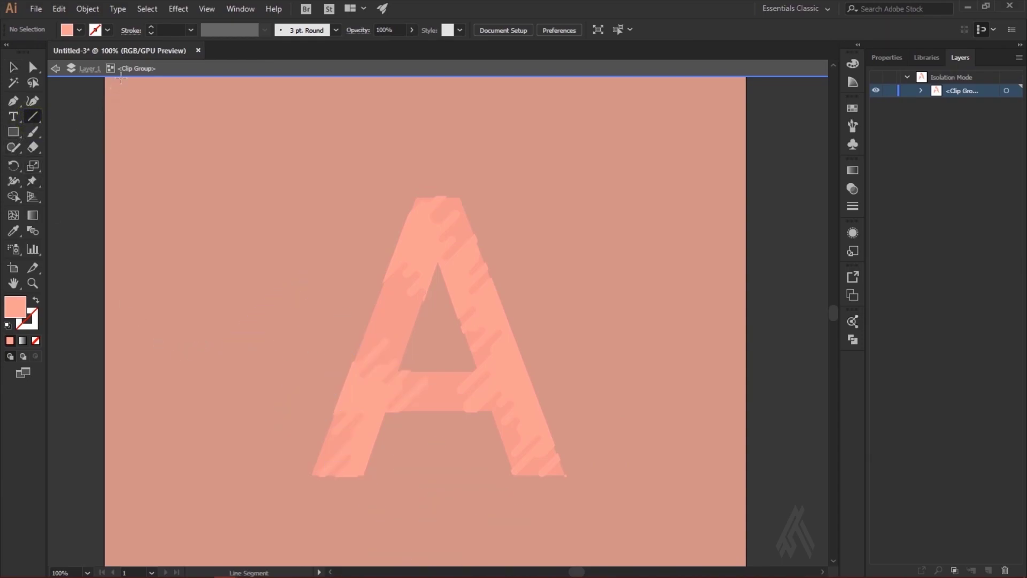
Step: Set new lines to no fill with a white stroke
click(78, 31)
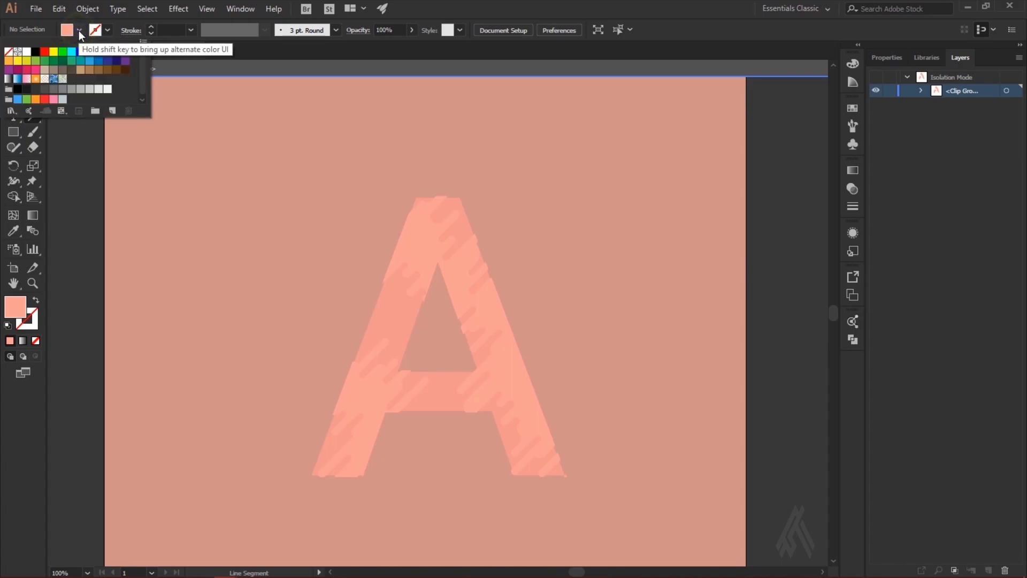
click(7, 52)
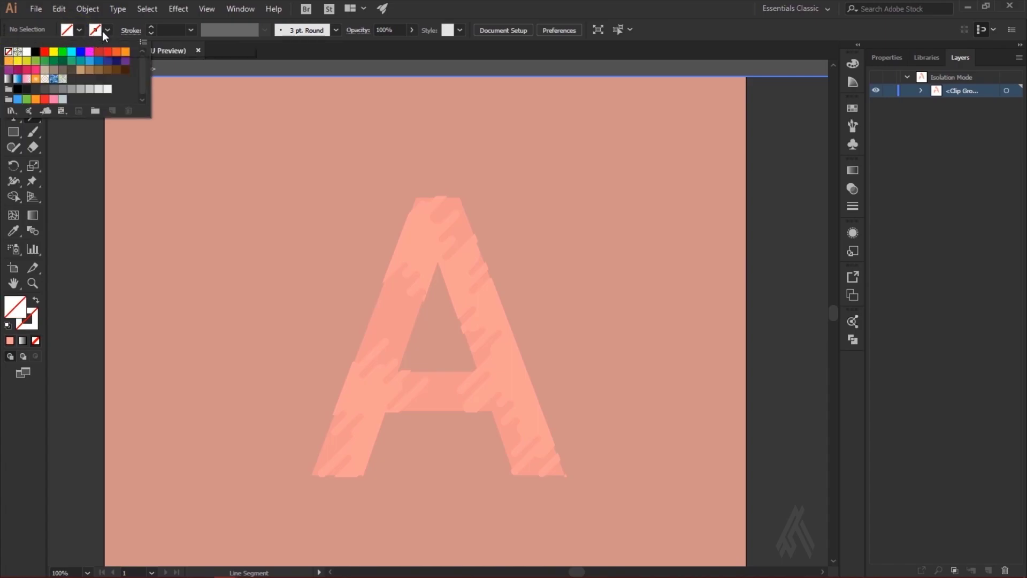
click(107, 30)
click(108, 30)
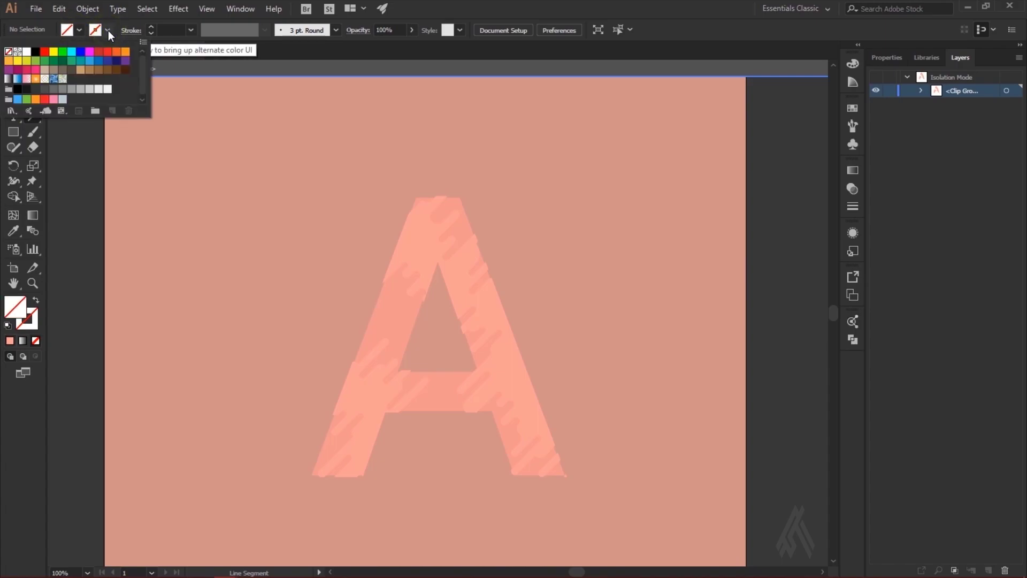
click(27, 52)
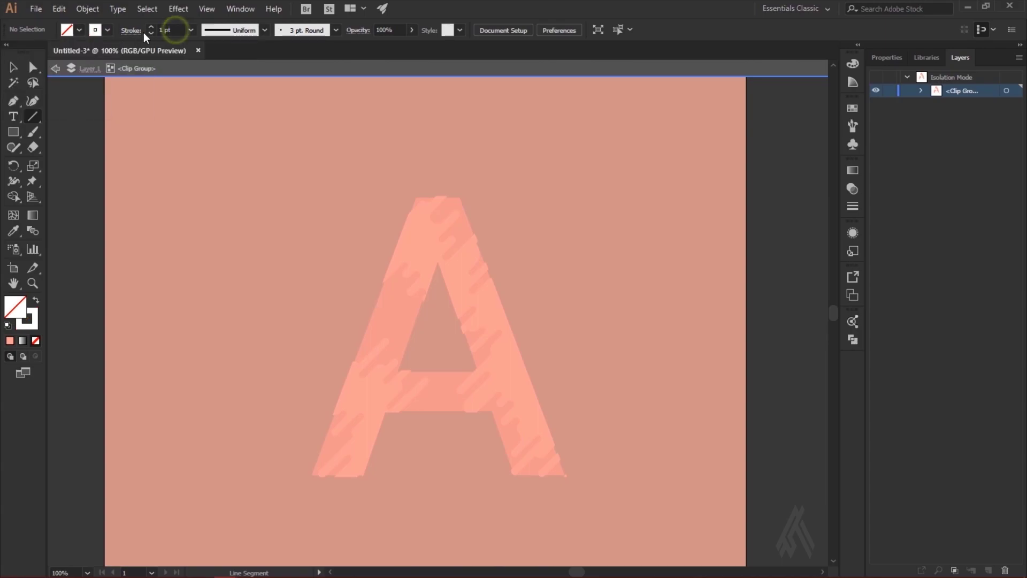
Step: Set the stroke weight to 4 pt with Round Cap ends
click(169, 30)
text(4)
key(Return)
key(ctrl+plus)
key(ctrl+plus)
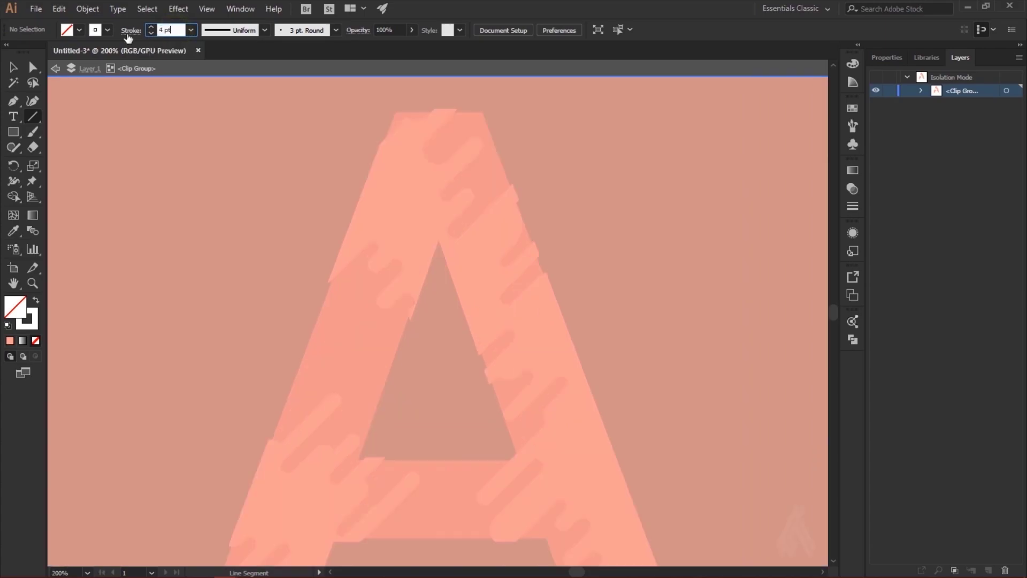
click(127, 31)
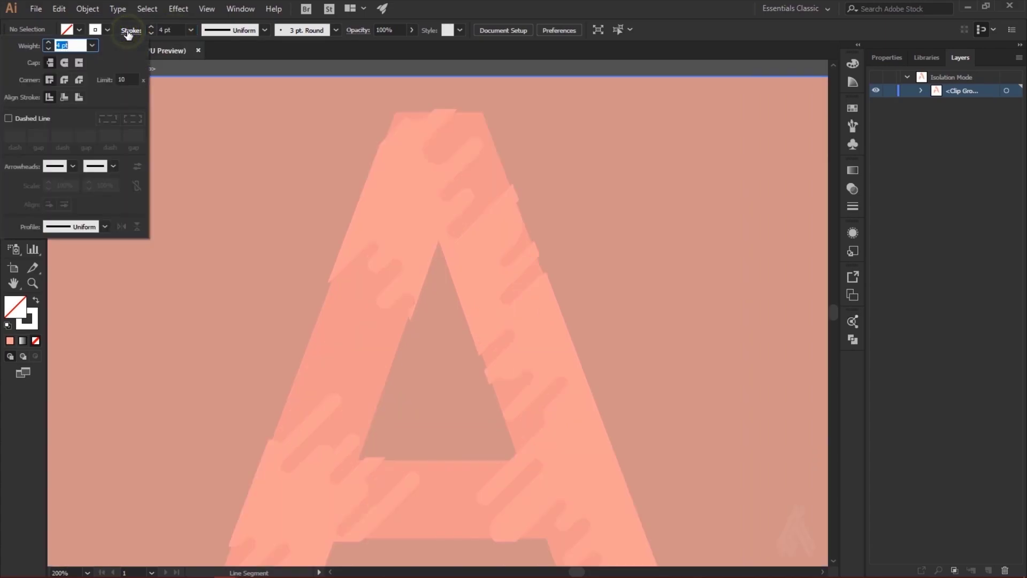
click(64, 62)
click(484, 6)
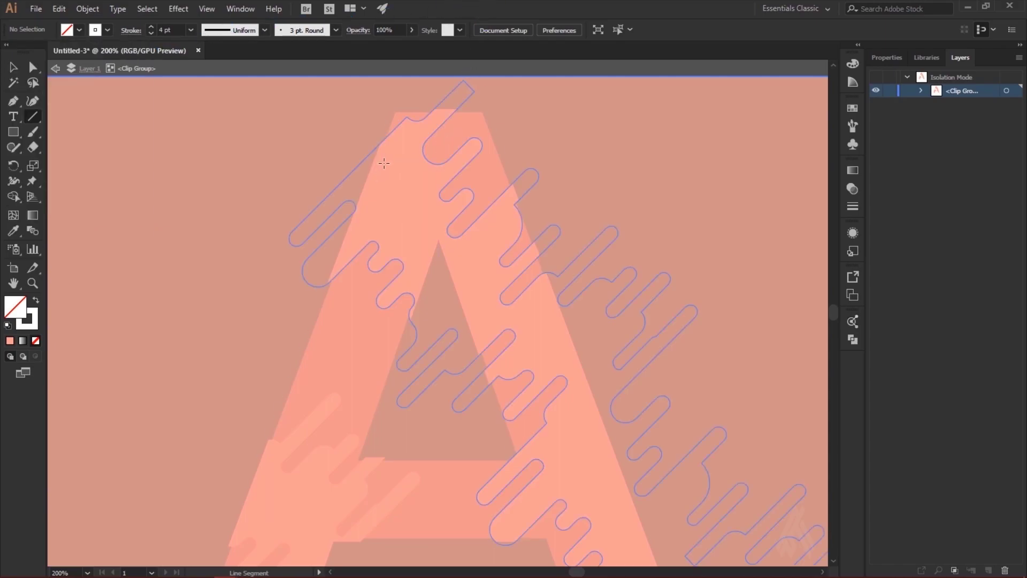
Step: Draw short white 45° highlight dashes near the apex and down the A's right leg
drag(383, 166, 432, 129)
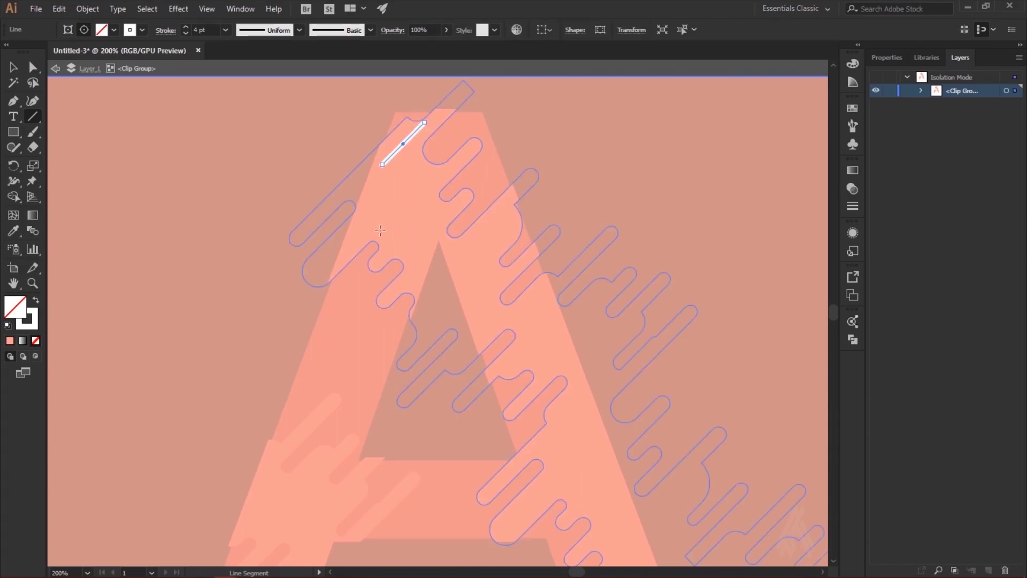
drag(349, 245, 390, 204)
drag(434, 177, 445, 167)
drag(400, 240, 422, 216)
drag(467, 257, 505, 219)
mouse_move(473, 308)
mouse_down()
mouse_move(488, 291)
mouse_move(545, 293)
mouse_up()
mouse_move(495, 369)
mouse_down()
mouse_move(522, 344)
mouse_move(566, 351)
mouse_up()
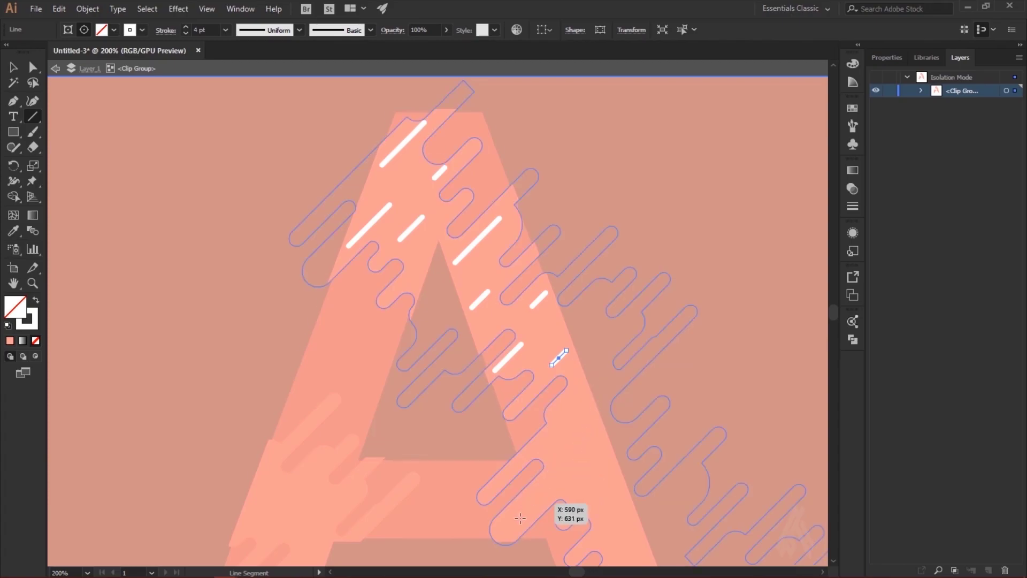
mouse_move(514, 518)
mouse_down()
mouse_move(571, 461)
mouse_move(564, 419)
mouse_up()
Step: Add more highlight dashes toward the right leg's foot and along the left leg
scroll(578, 428, down, 5)
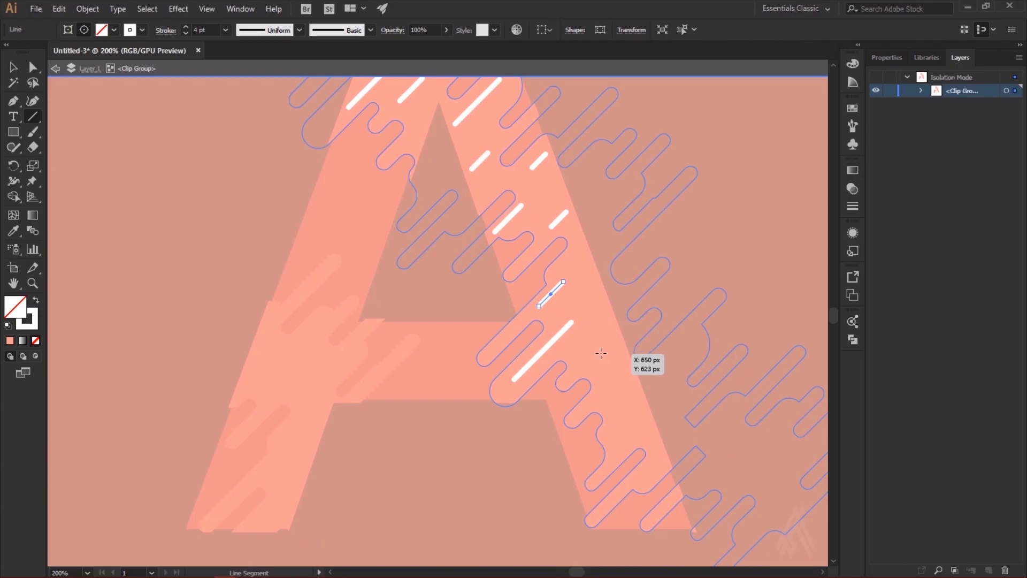
drag(594, 354, 610, 338)
drag(587, 410, 605, 390)
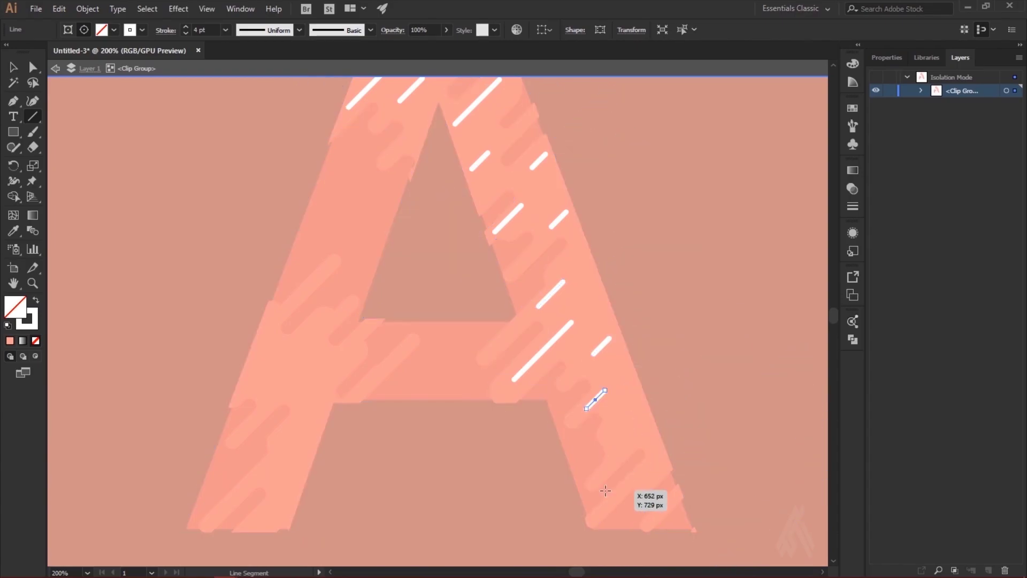
drag(602, 514, 625, 491)
drag(625, 439, 642, 422)
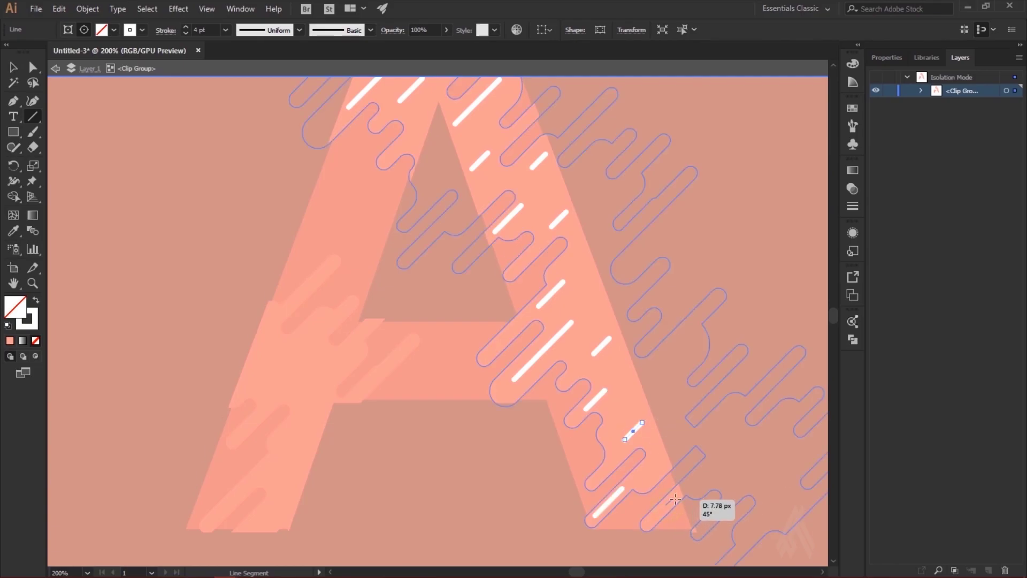
drag(675, 499, 676, 497)
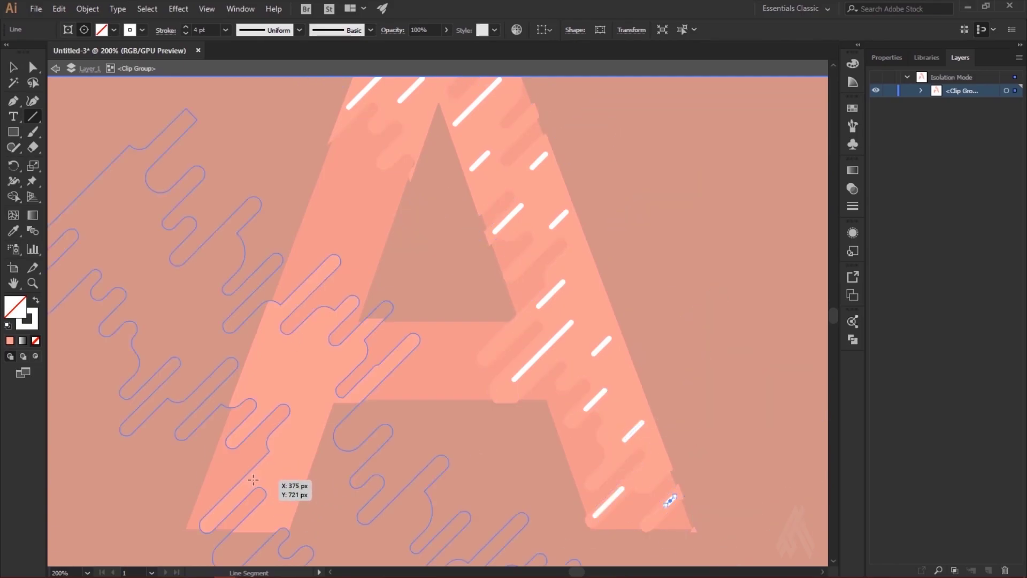
drag(245, 485, 292, 439)
drag(311, 384, 340, 355)
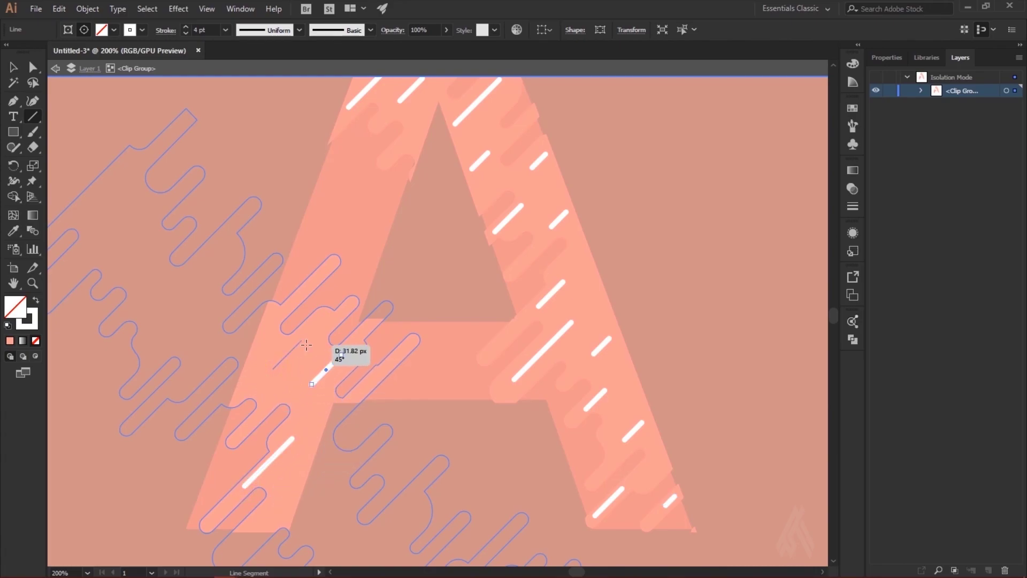
mouse_move(272, 369)
mouse_down()
mouse_move(303, 340)
mouse_move(304, 288)
mouse_up()
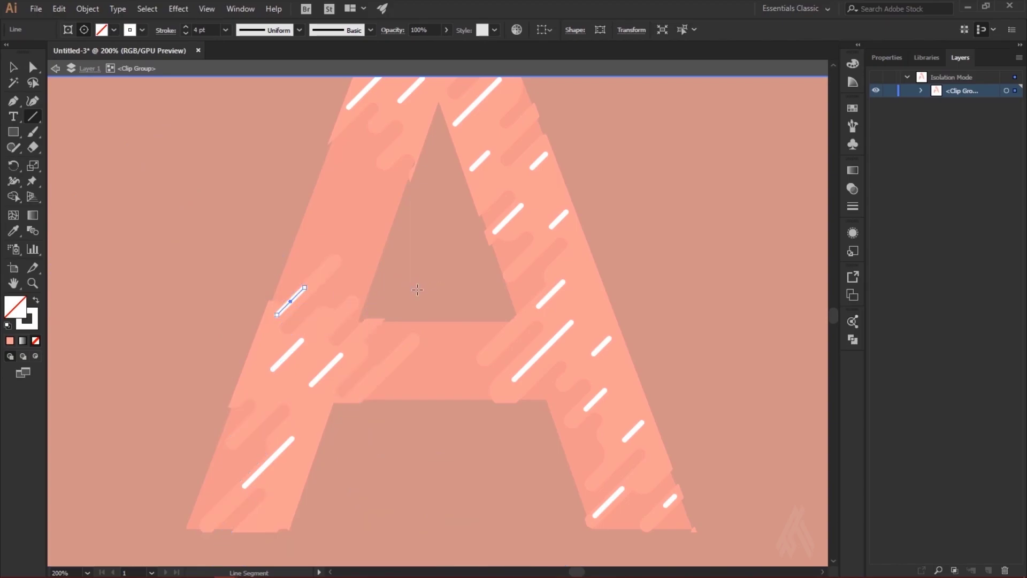
Step: With Direct Selection, extend a wavy stripe's end and lengthen and shift two highlight lines
scroll(436, 360, up, 2)
scroll(436, 359, up, 2)
scroll(436, 360, up, 1)
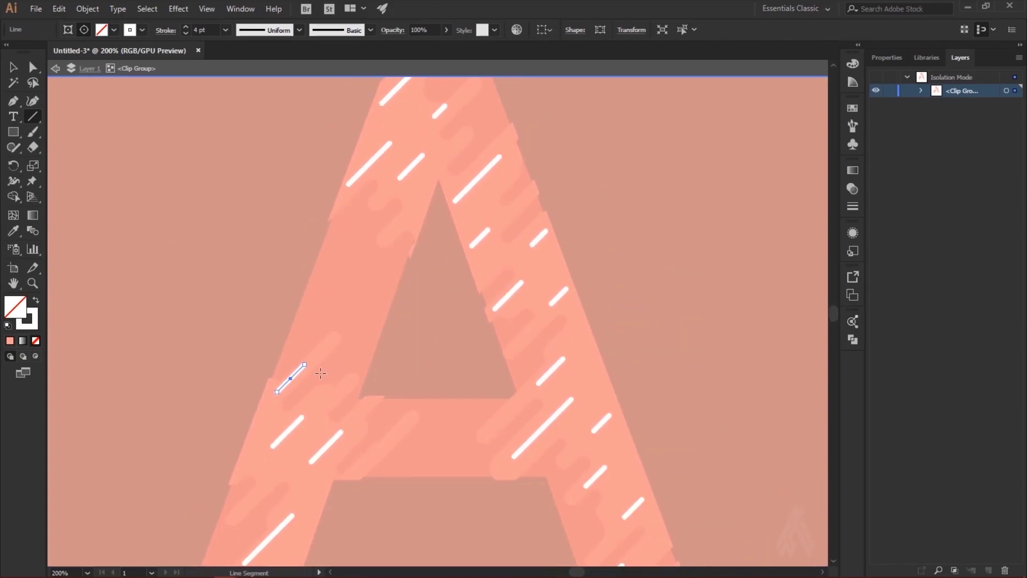
click(32, 67)
click(335, 347)
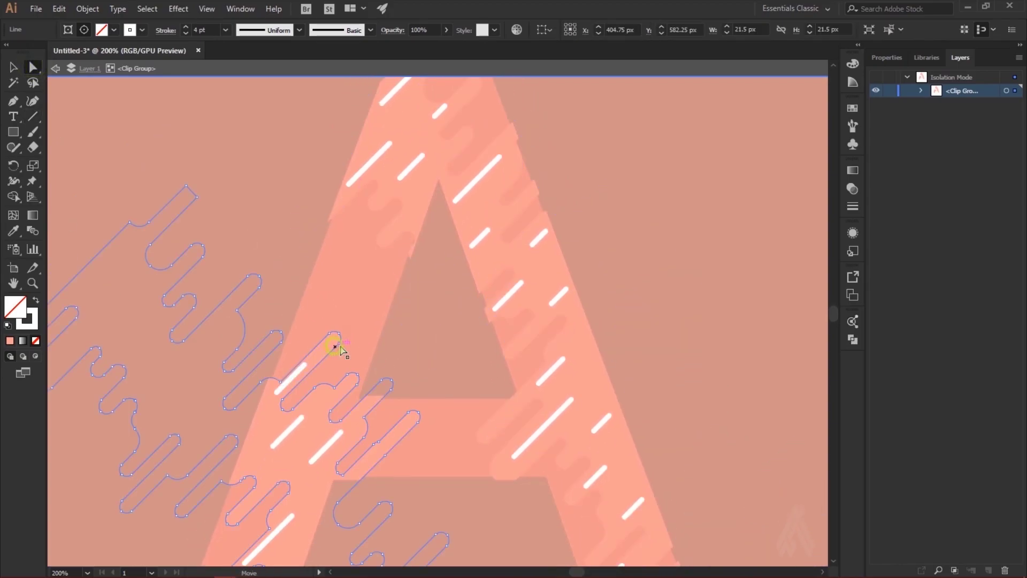
click(334, 342)
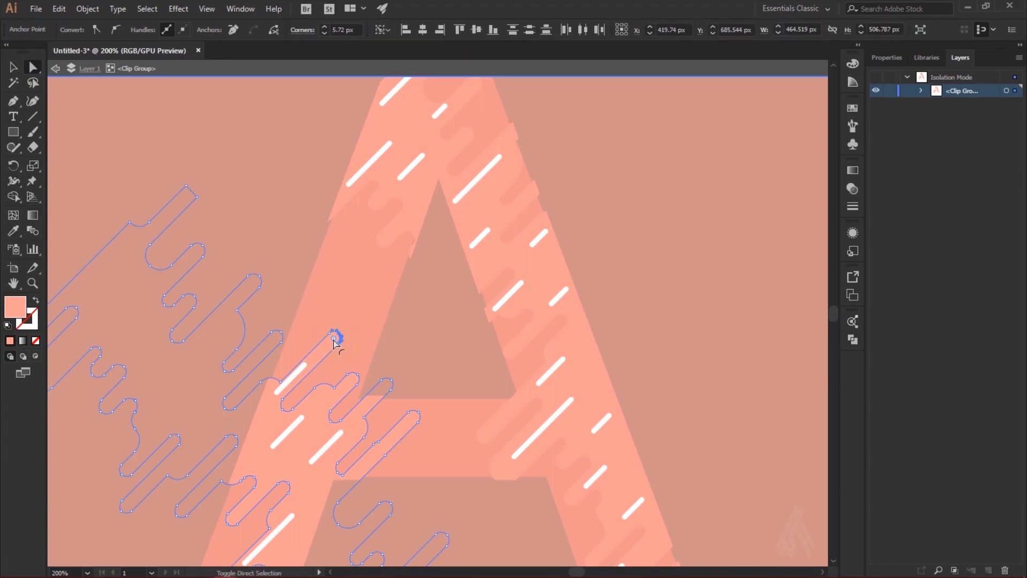
drag(340, 324, 360, 305)
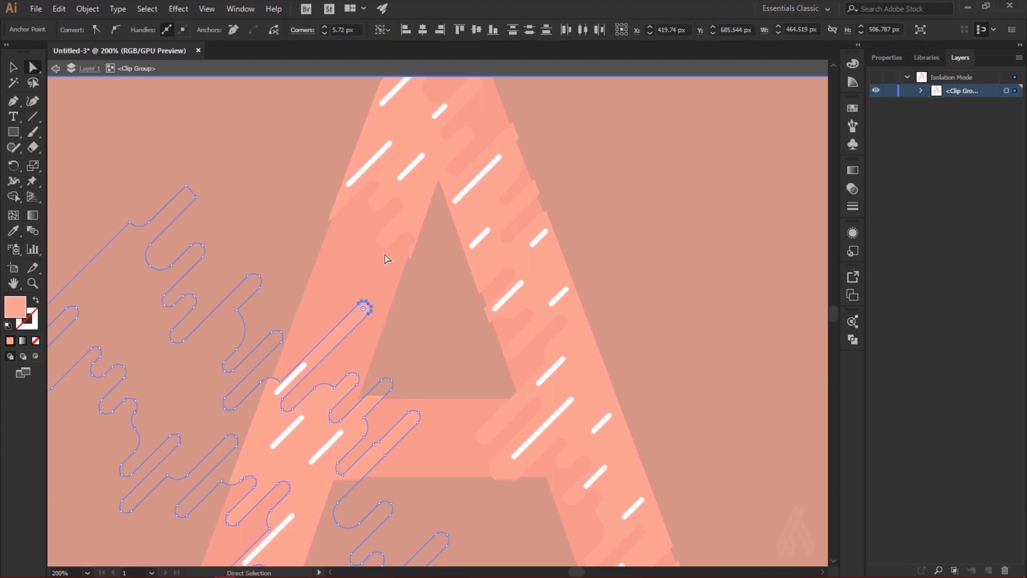
click(373, 214)
mouse_move(388, 213)
mouse_down()
mouse_move(369, 198)
mouse_move(334, 244)
mouse_up()
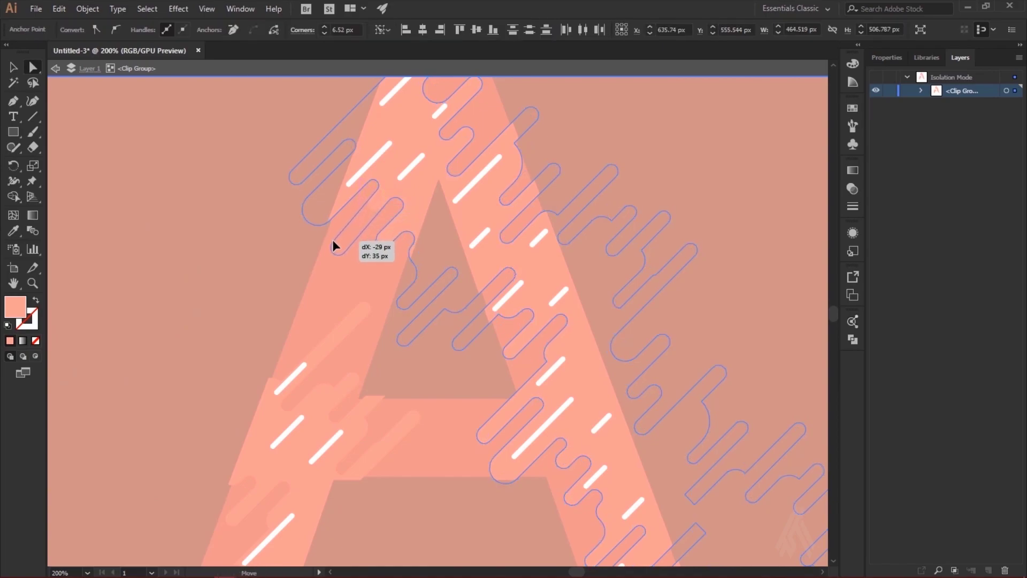
key(ctrl+shift+a)
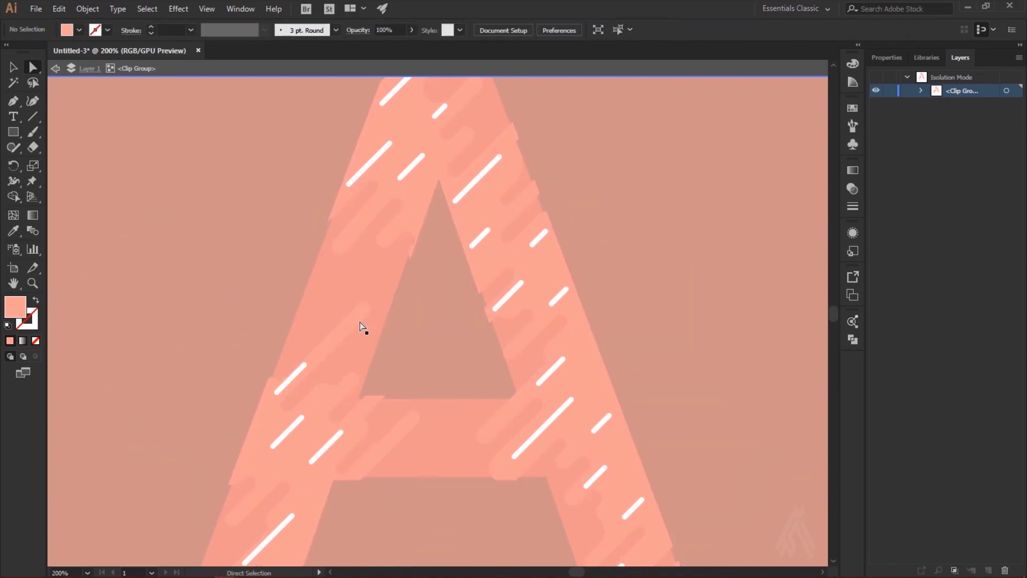
click(304, 365)
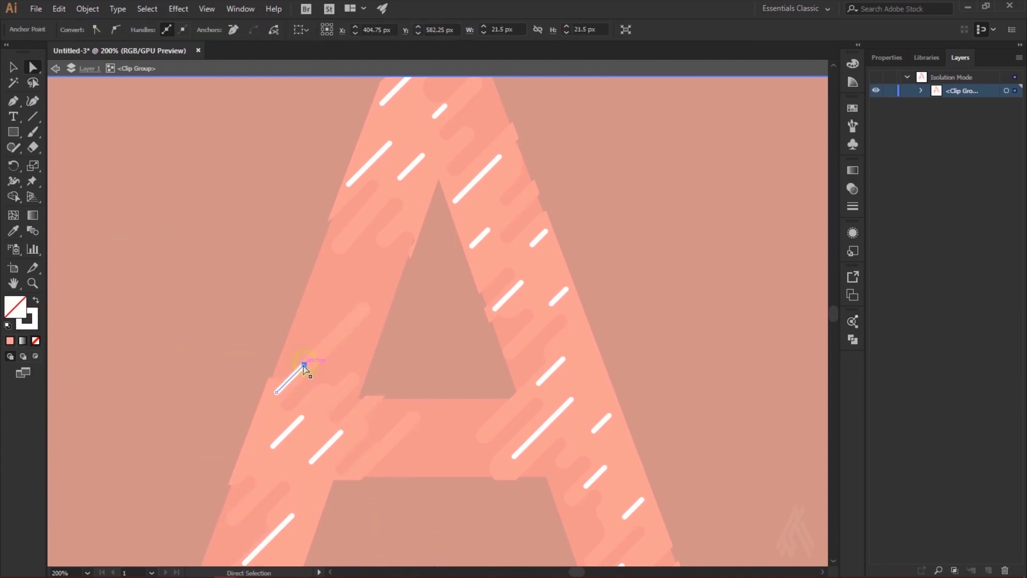
drag(303, 366, 344, 333)
drag(412, 167, 433, 155)
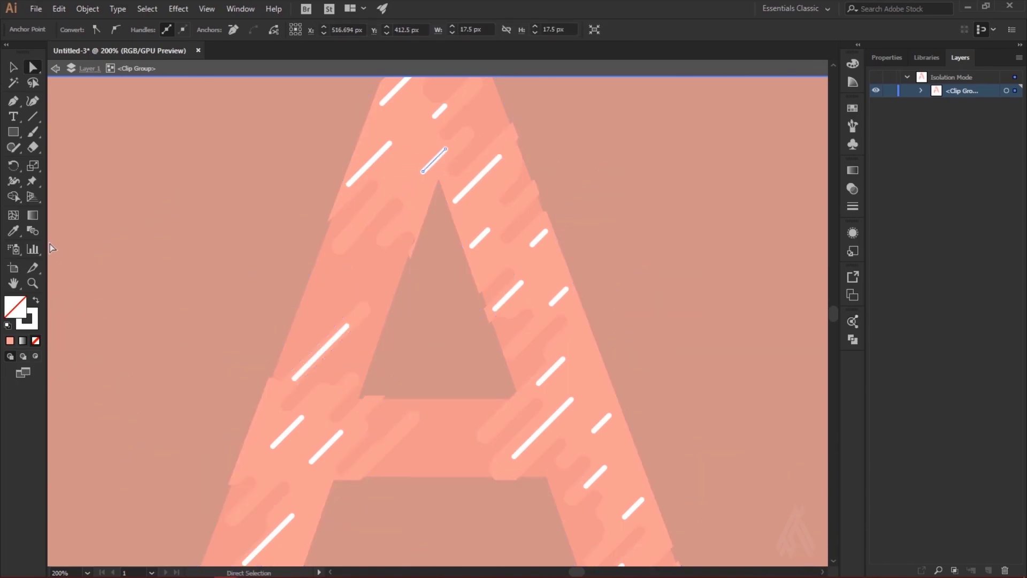
Step: Draw another short diagonal dash and nudge its end points into position
click(32, 117)
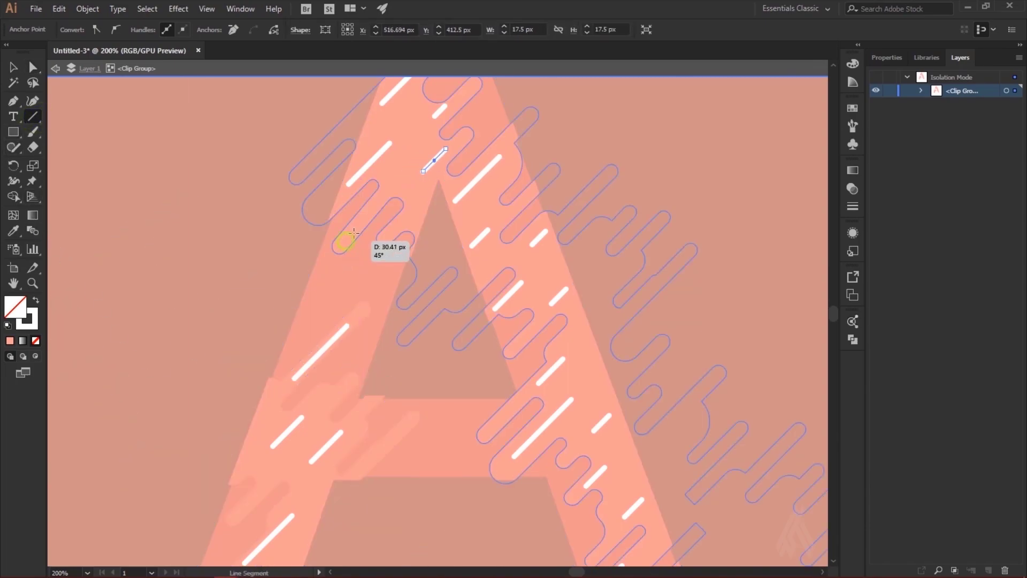
drag(353, 232, 382, 203)
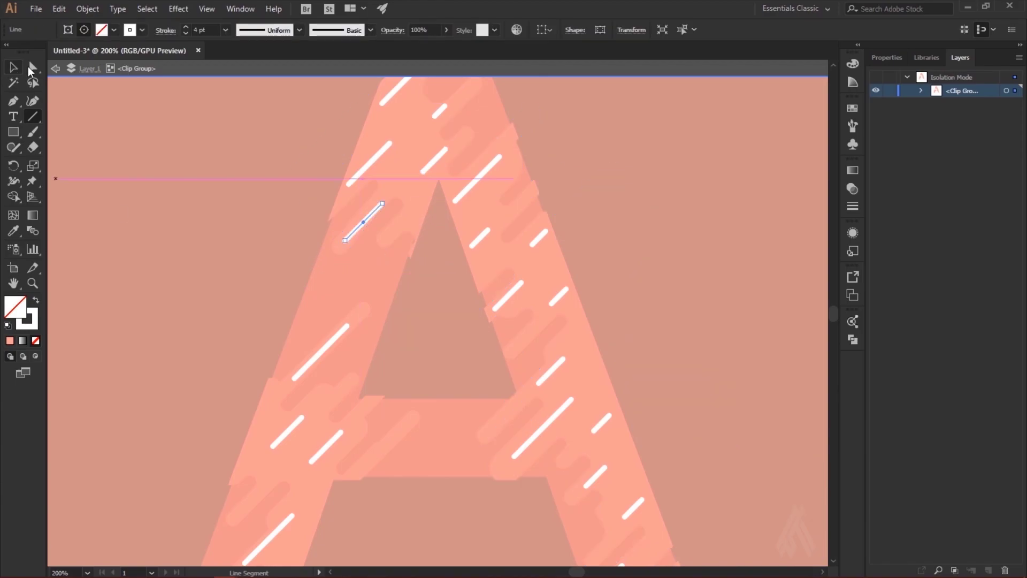
click(32, 66)
click(346, 252)
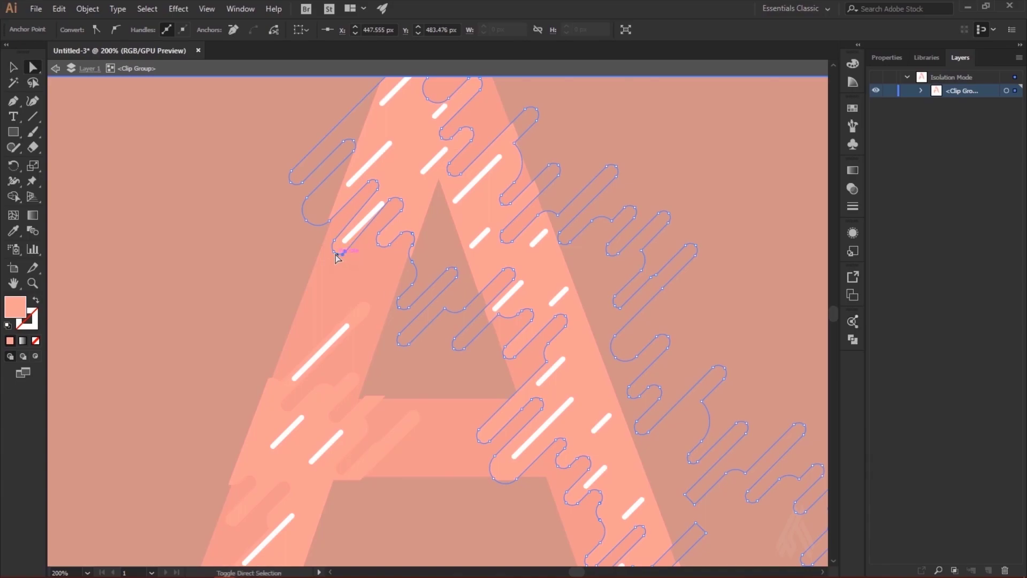
click(334, 246)
drag(335, 245, 335, 240)
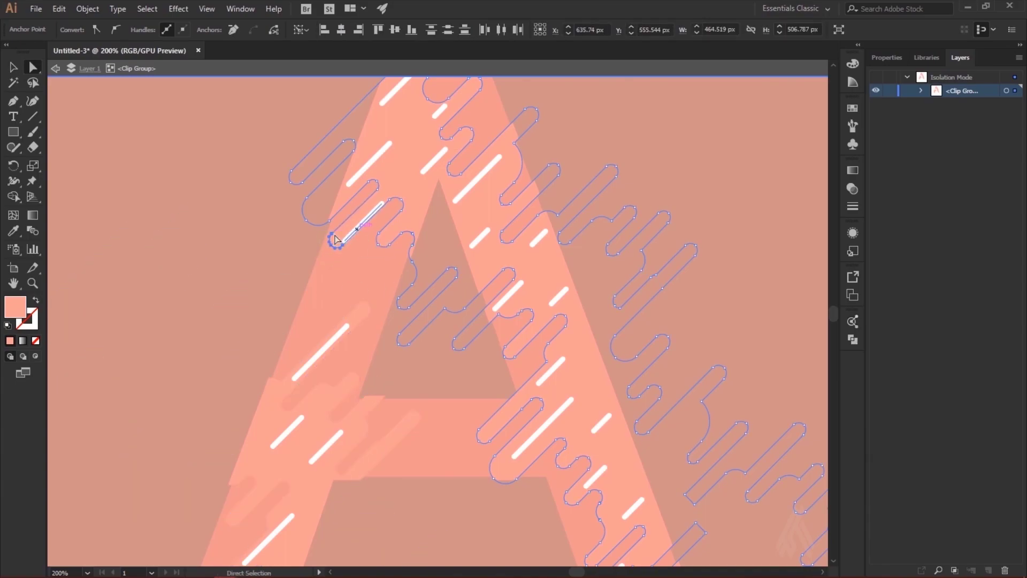
drag(378, 214, 377, 206)
click(355, 259)
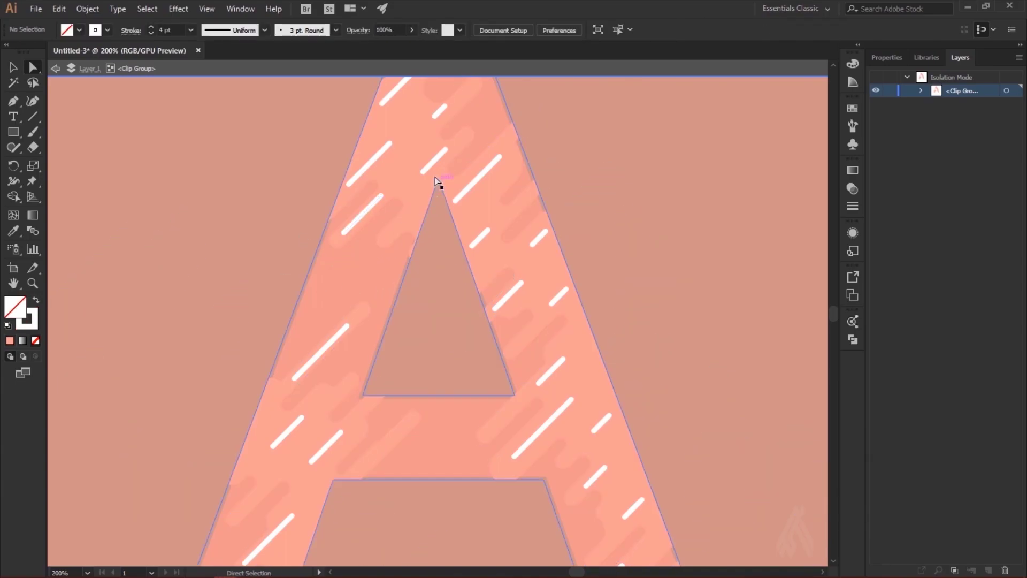
drag(431, 164, 436, 158)
Step: Draw two more short dashes, one of them on the A's crossbar
scroll(413, 217, down, 3)
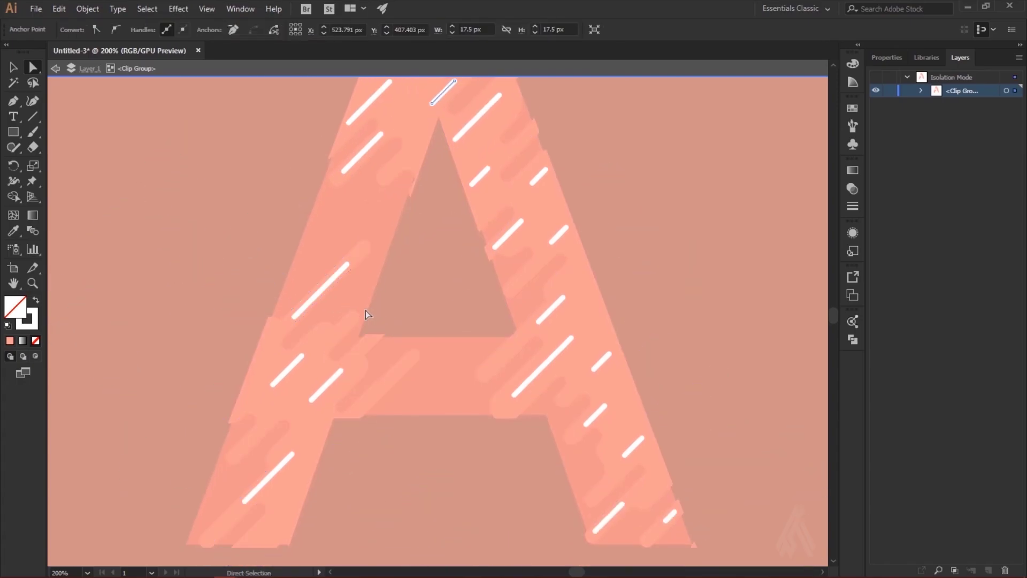
click(32, 119)
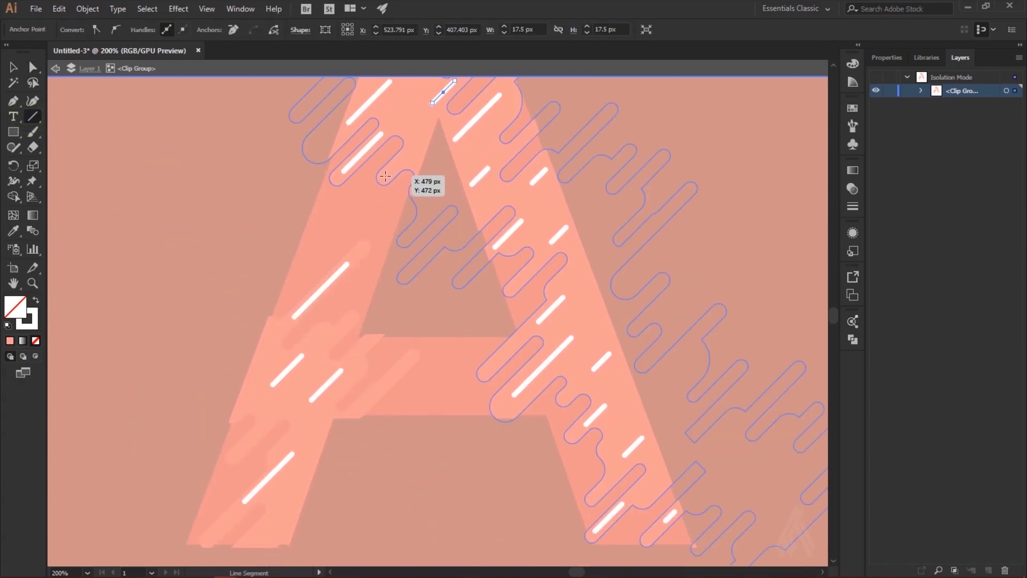
drag(385, 176, 402, 159)
scroll(423, 368, up, 1)
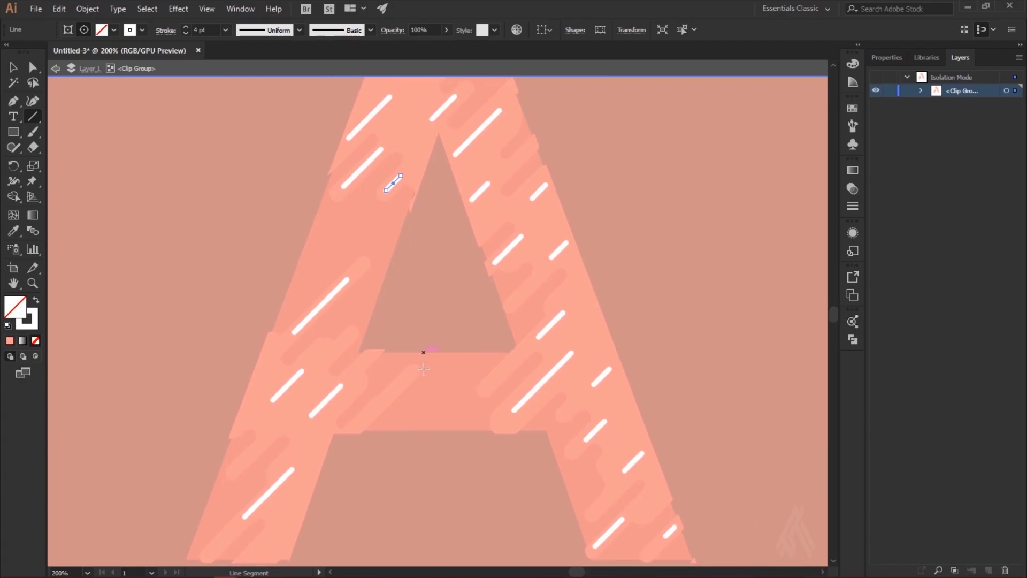
scroll(424, 368, down, 3)
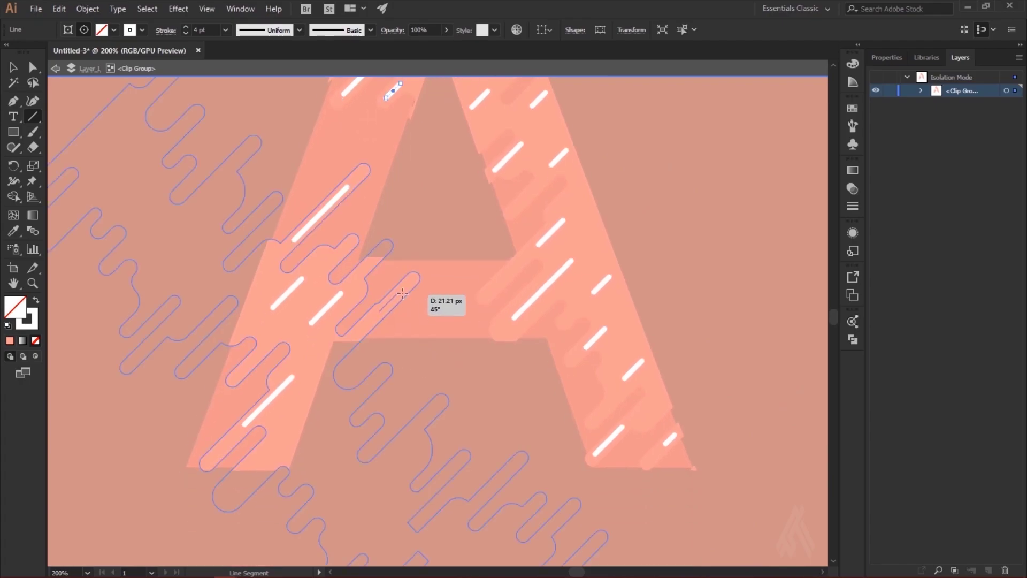
drag(380, 312, 401, 290)
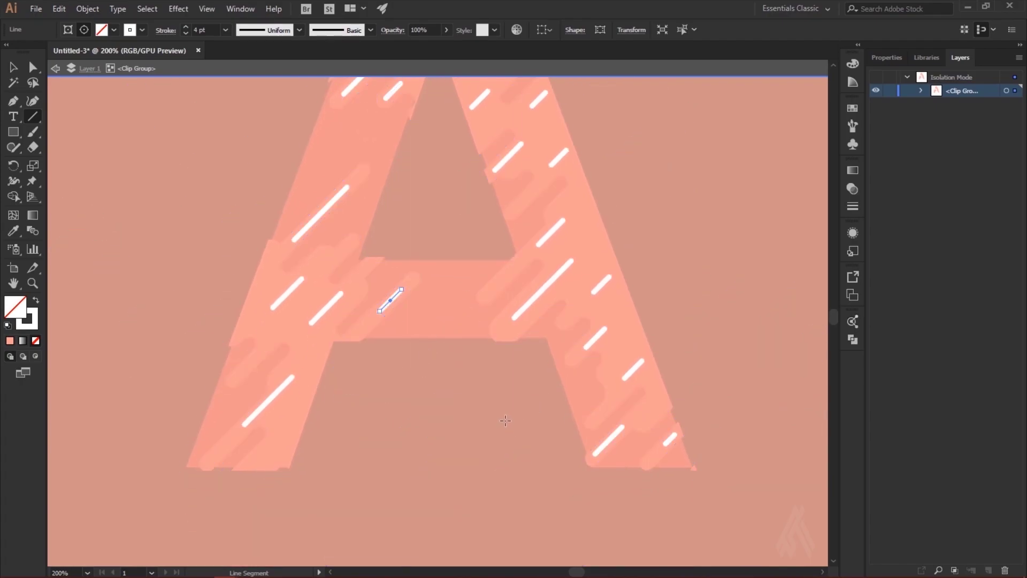
Step: Exit the clip group's isolation, zoom to fit the A, and set the Line Segment stroke to 2 pt
key(ctrl+minus)
key(ctrl+minus)
double_click(619, 338)
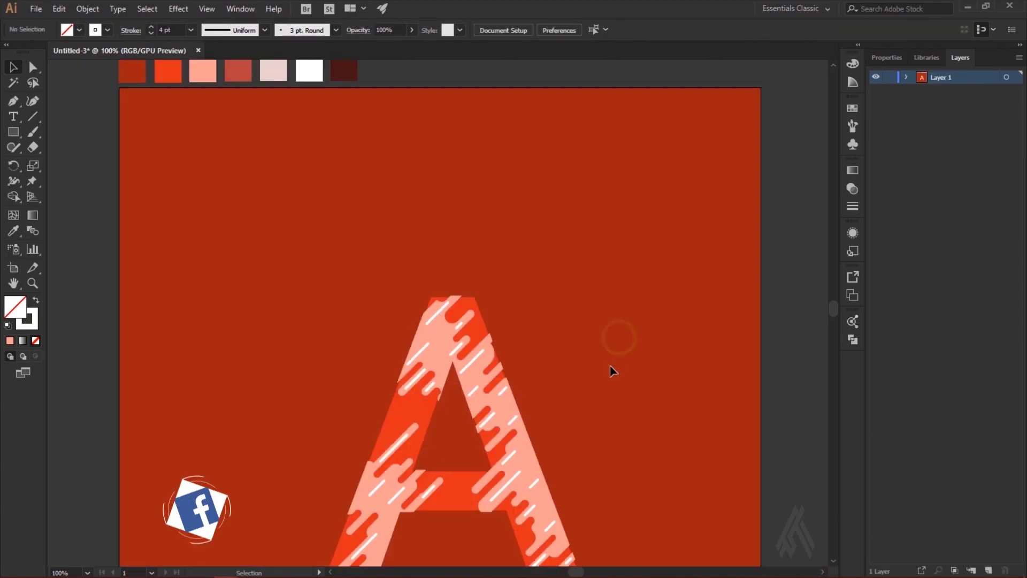
scroll(612, 369, down, 6)
scroll(591, 381, down, 1)
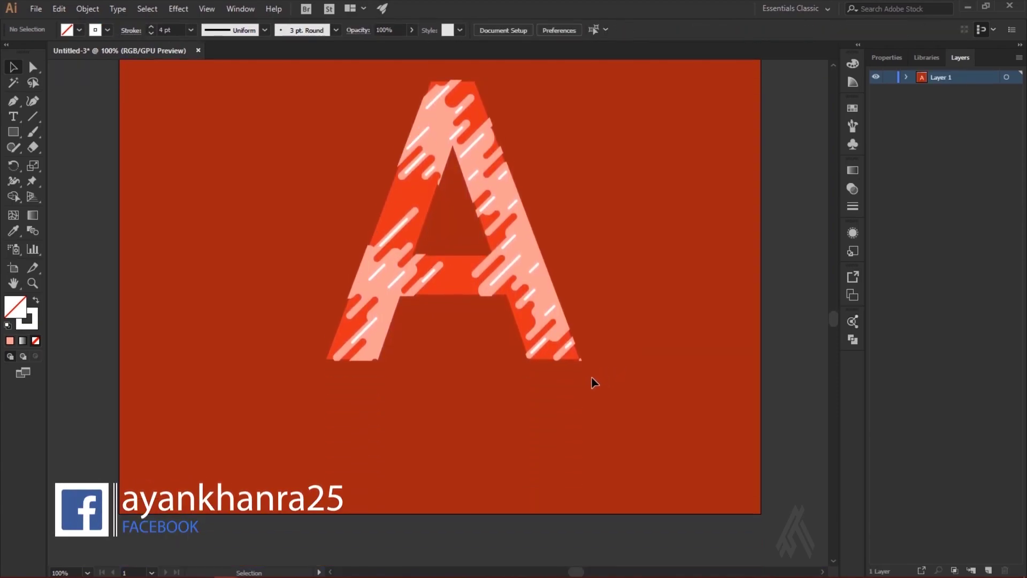
scroll(591, 381, up, 2)
key(ctrl+plus)
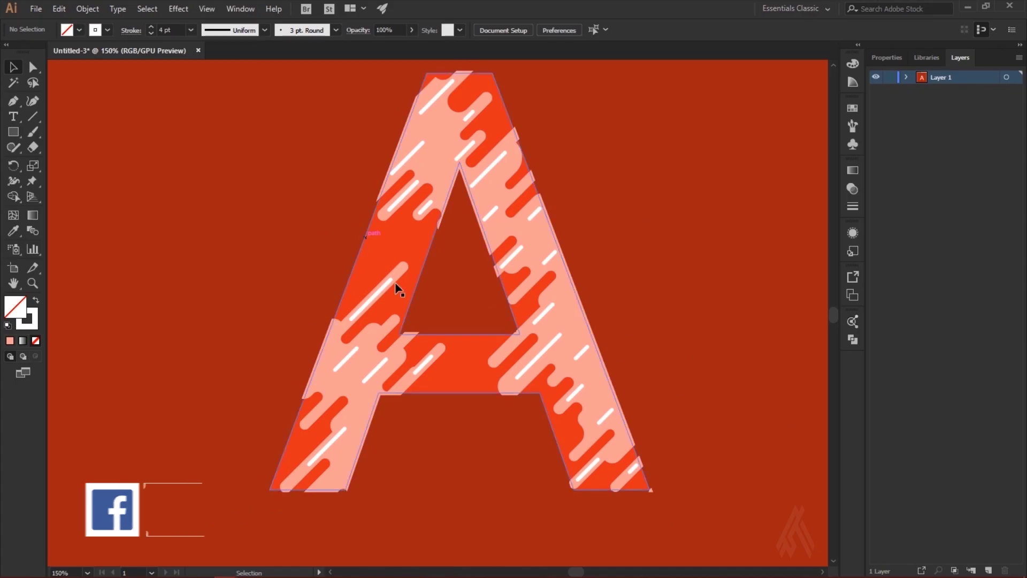
click(33, 116)
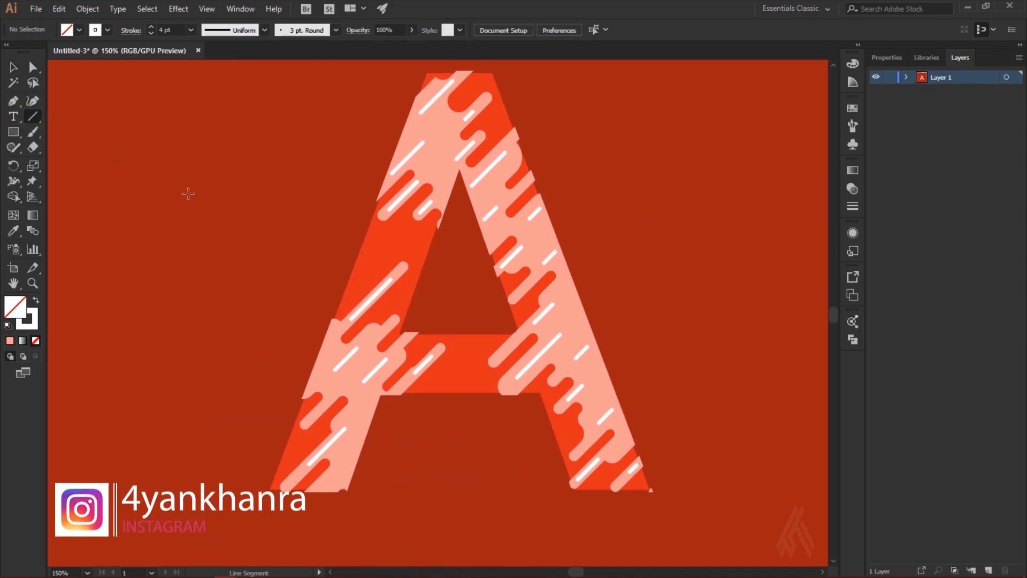
click(151, 27)
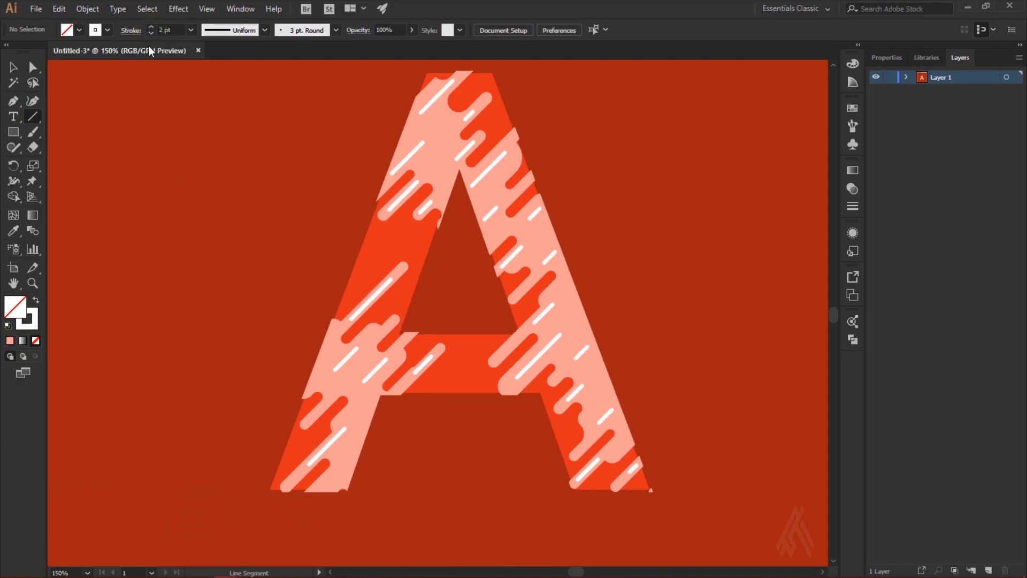
Step: Draw 2 pt white 45° speed lines from the A's counter and left legs toward the lower left
click(130, 30)
click(130, 30)
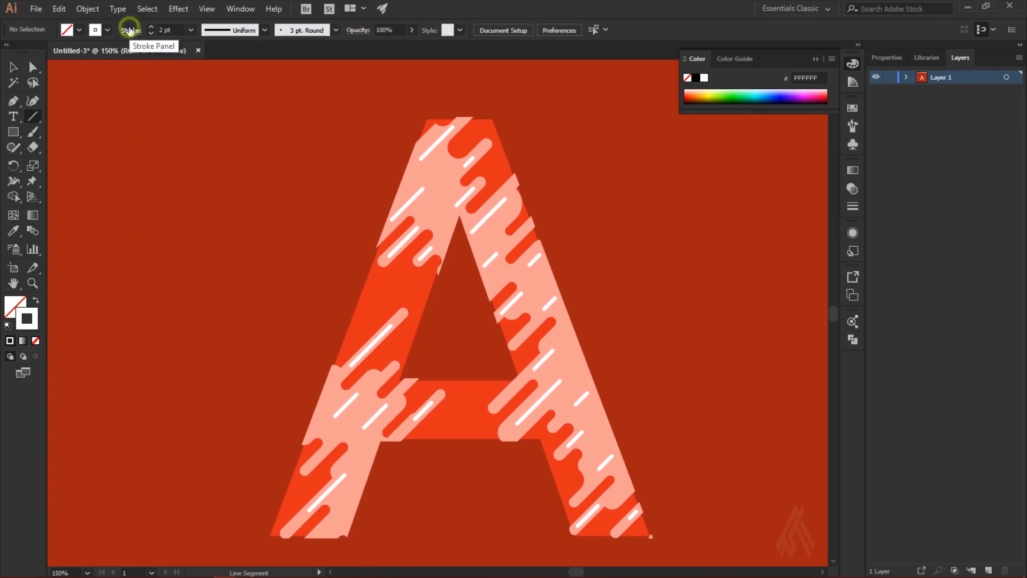
drag(459, 328, 504, 337)
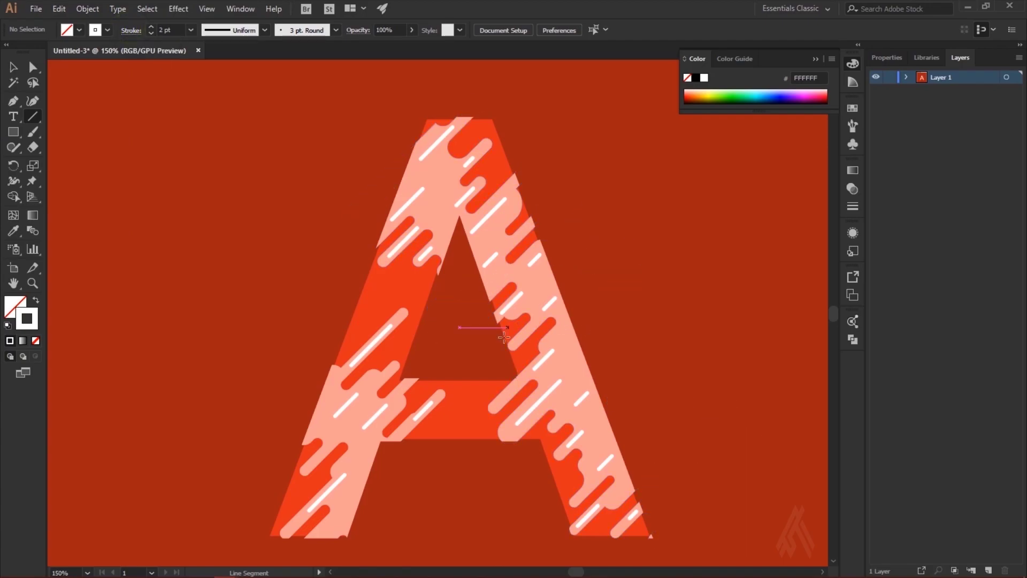
mouse_move(439, 286)
mouse_down()
mouse_move(513, 286)
mouse_move(461, 337)
mouse_up()
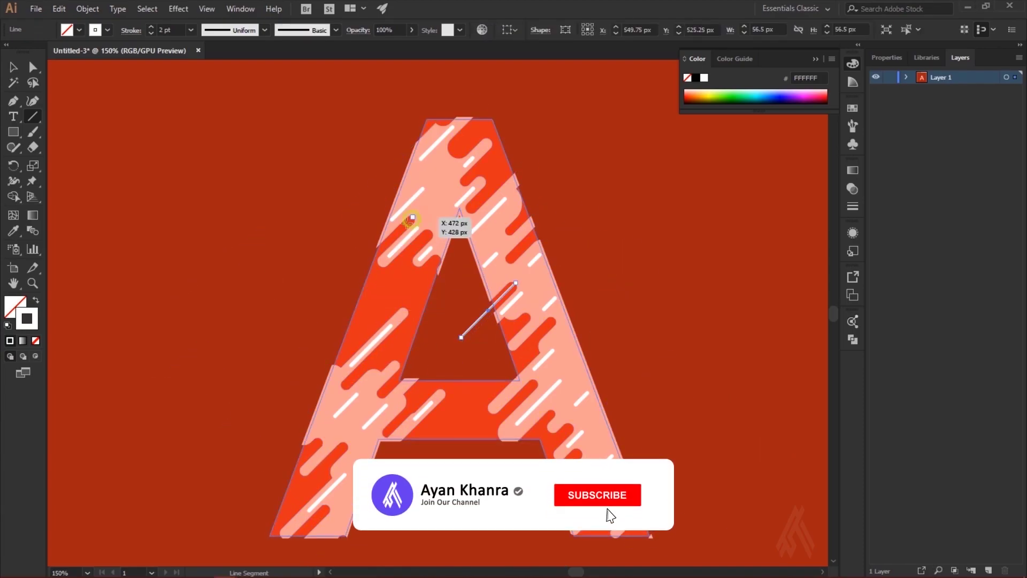
drag(409, 221, 328, 300)
drag(321, 439, 252, 509)
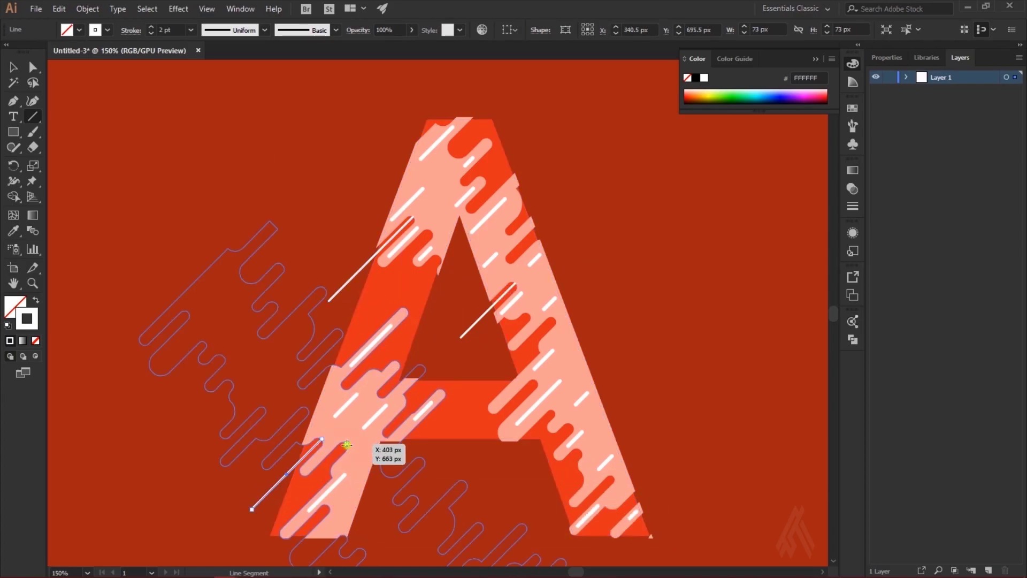
drag(345, 445, 292, 498)
Step: Add another white speed line off the left leg and three across the A's right leg
scroll(385, 443, down, 2)
scroll(384, 443, down, 1)
drag(329, 445, 281, 491)
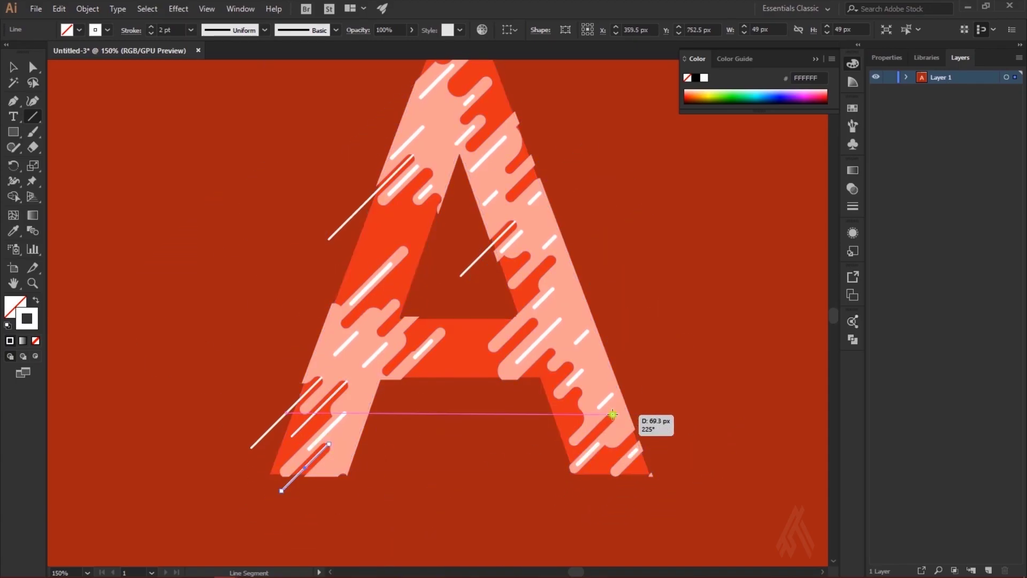
drag(613, 414, 536, 492)
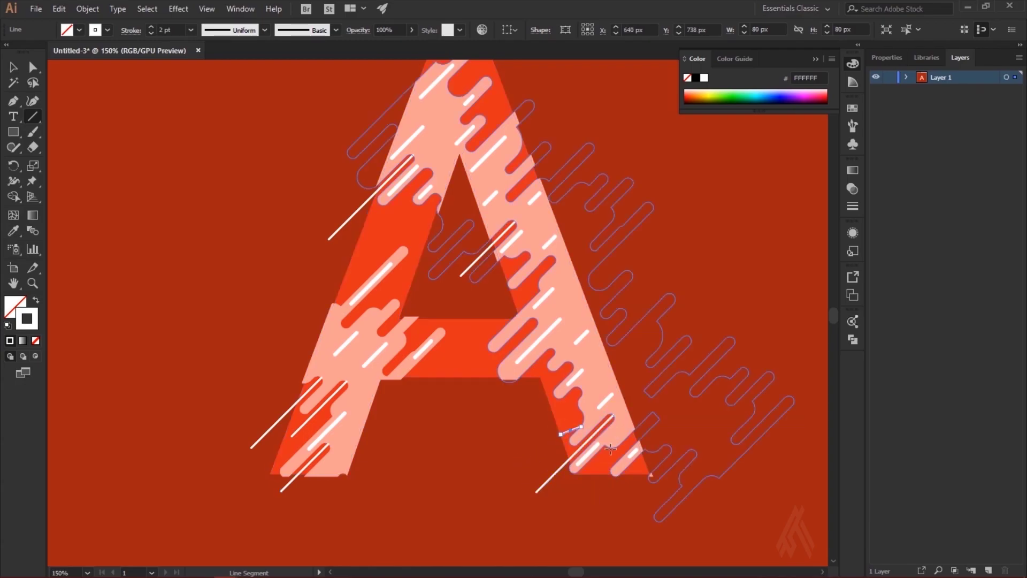
mouse_move(560, 436)
mouse_down()
mouse_move(529, 460)
mouse_move(541, 454)
mouse_up()
drag(569, 365, 497, 417)
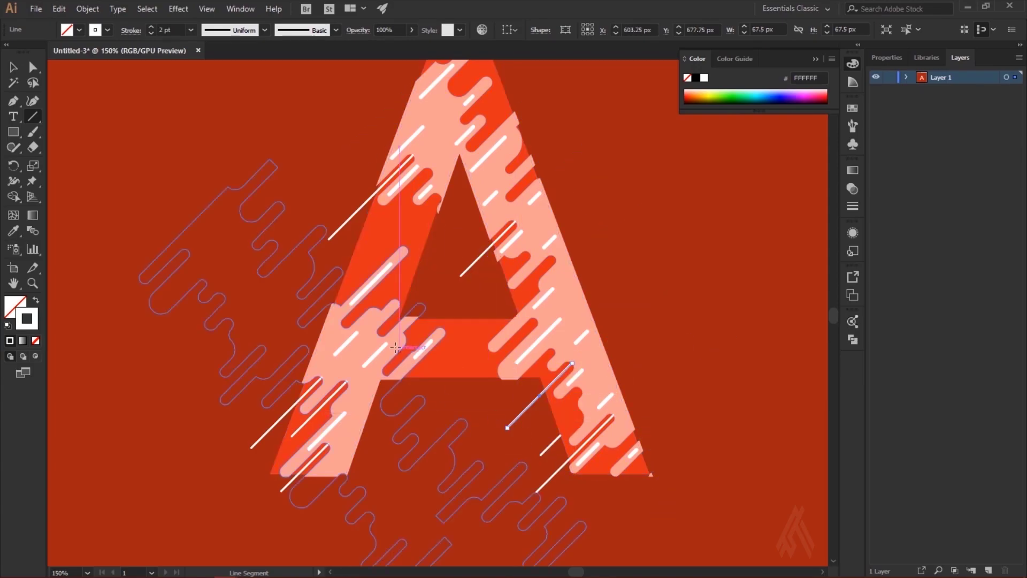
Step: Add a speed line trailing from the A's left edge and a long one toward the crossbar
scroll(440, 287, up, 2)
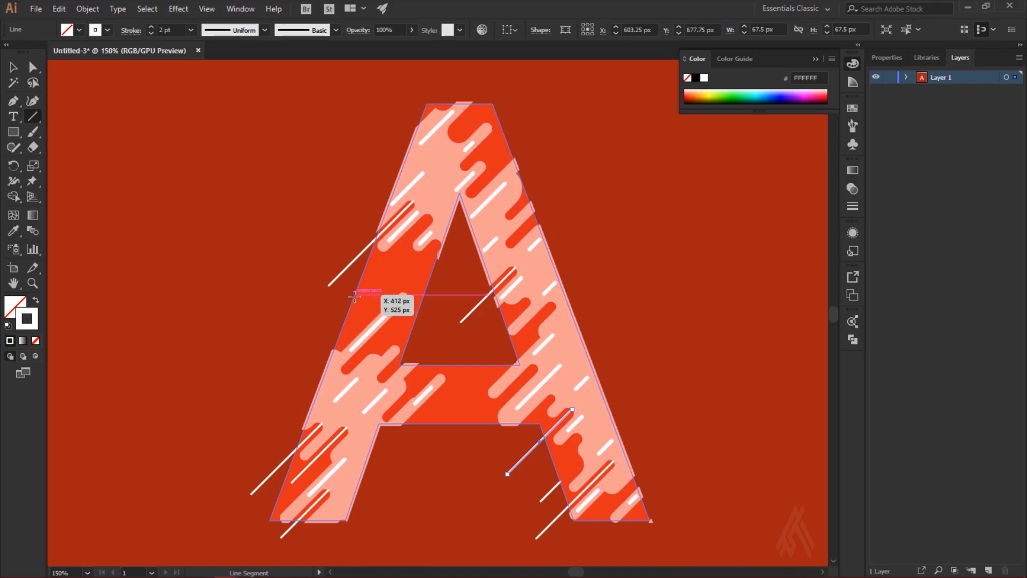
scroll(495, 366, up, 3)
scroll(495, 366, down, 3)
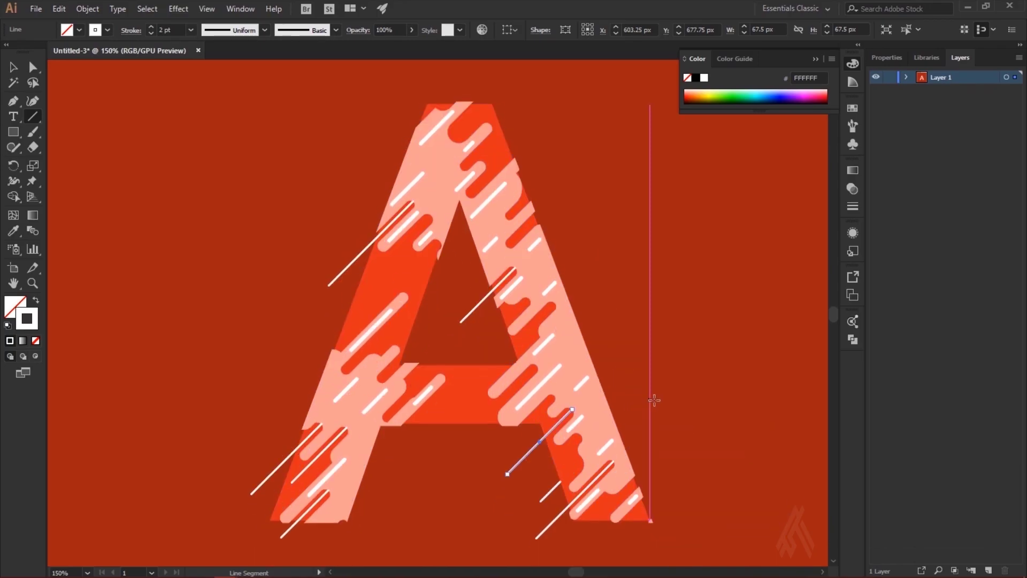
scroll(654, 401, down, 2)
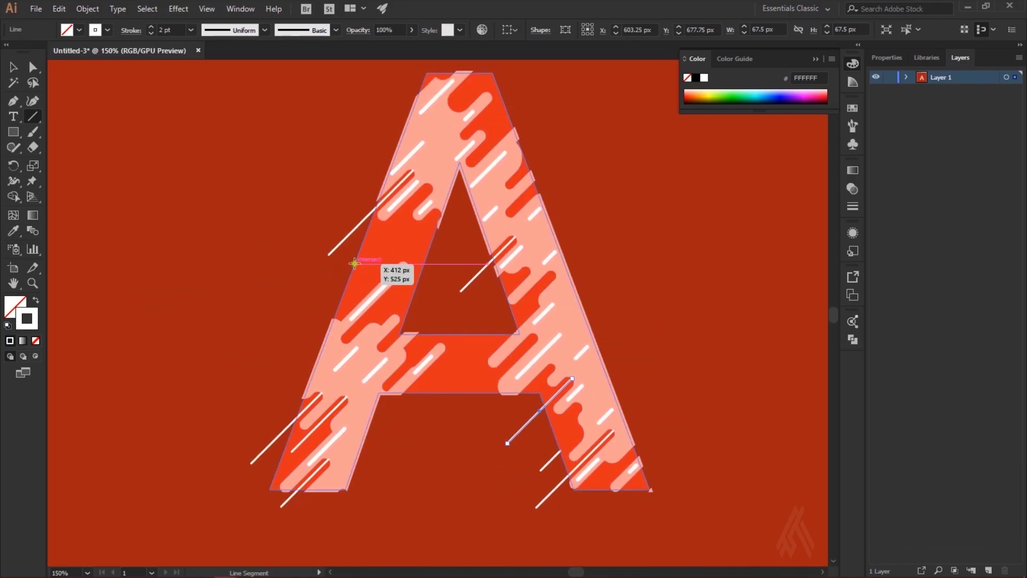
drag(354, 263, 297, 322)
scroll(679, 341, down, 1)
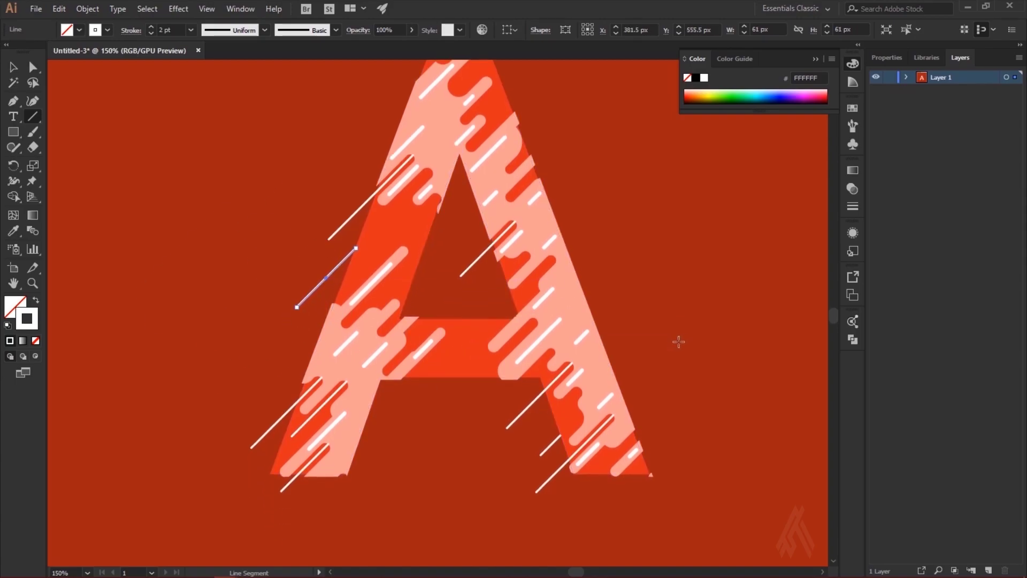
scroll(717, 355, up, 1)
scroll(718, 359, up, 2)
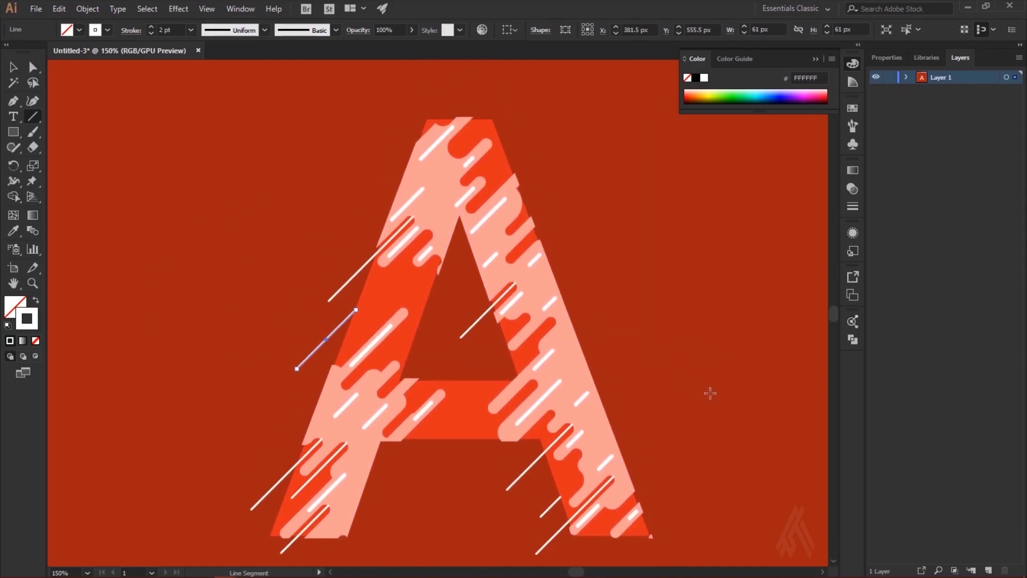
drag(555, 318, 463, 409)
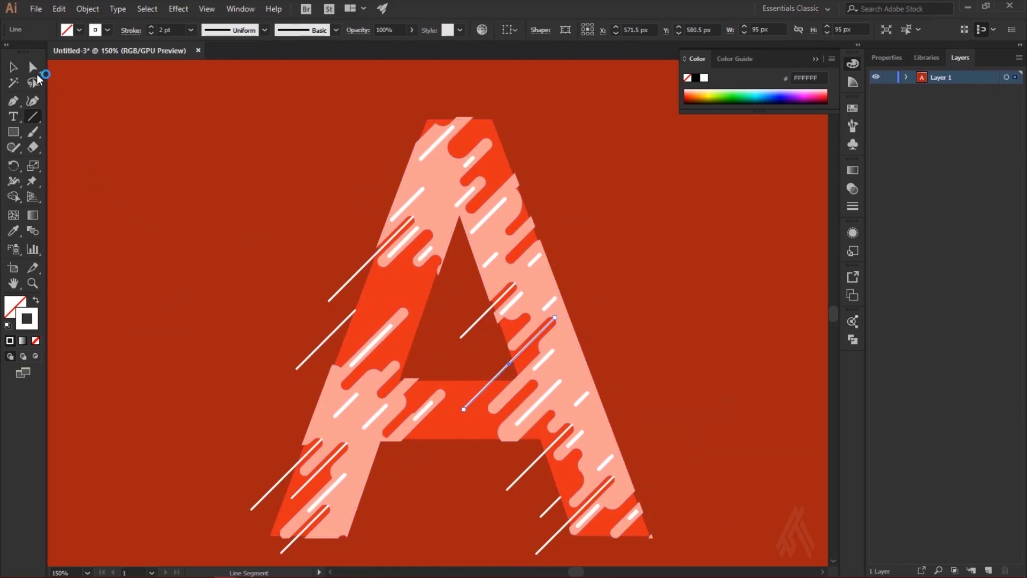
Step: Select five diagonal speed lines and set their stroke weight to 3.5 pt
click(32, 65)
key(v)
click(322, 336)
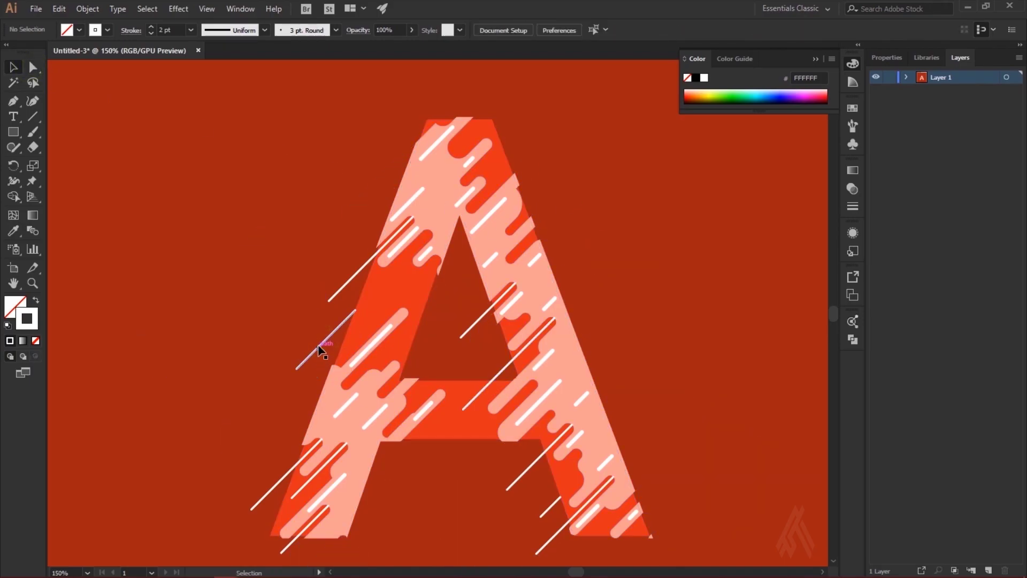
click(320, 349)
shift+click(502, 369)
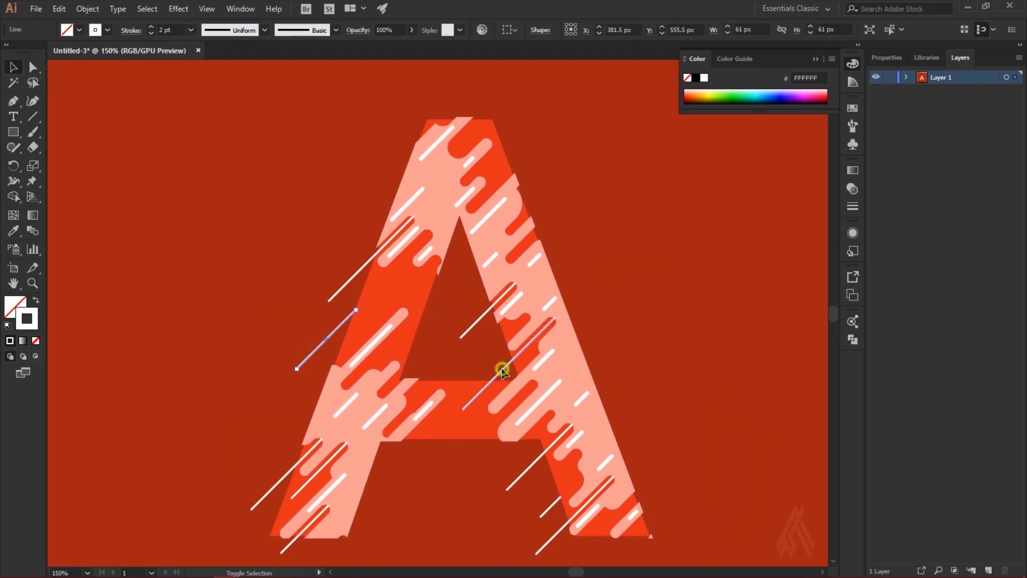
shift+click(520, 480)
shift+click(552, 542)
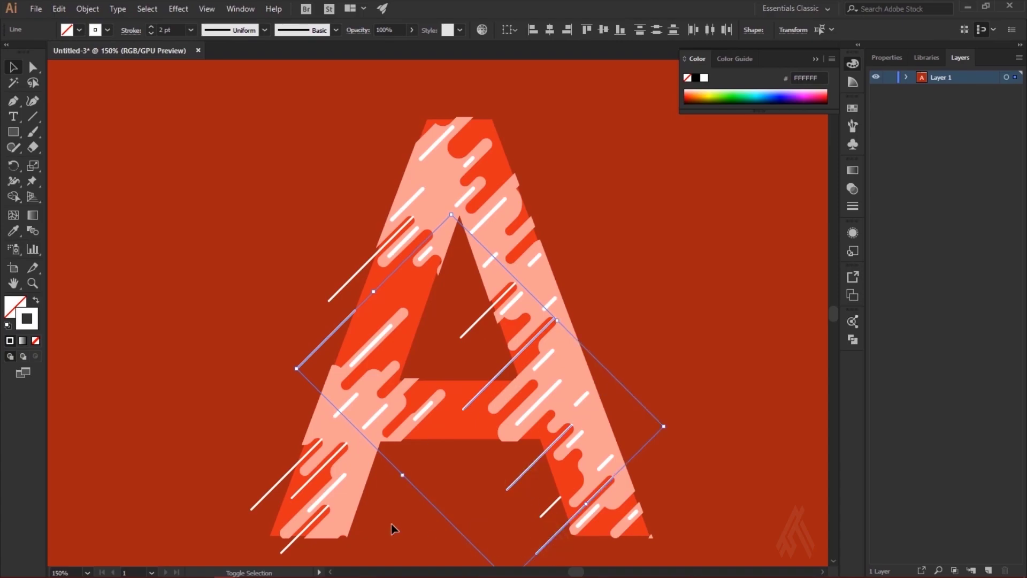
shift+click(266, 496)
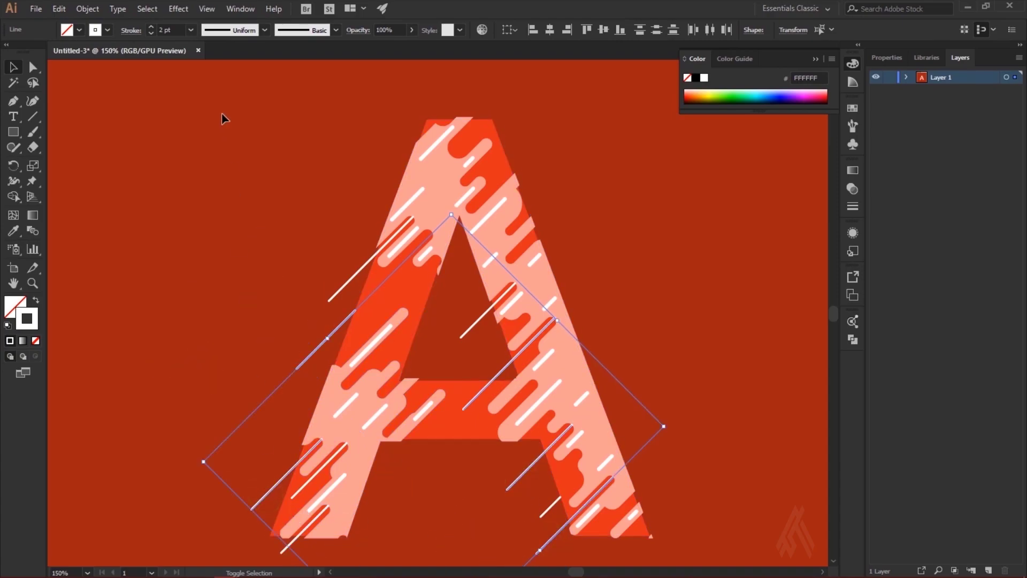
text(3.5)
key(Return)
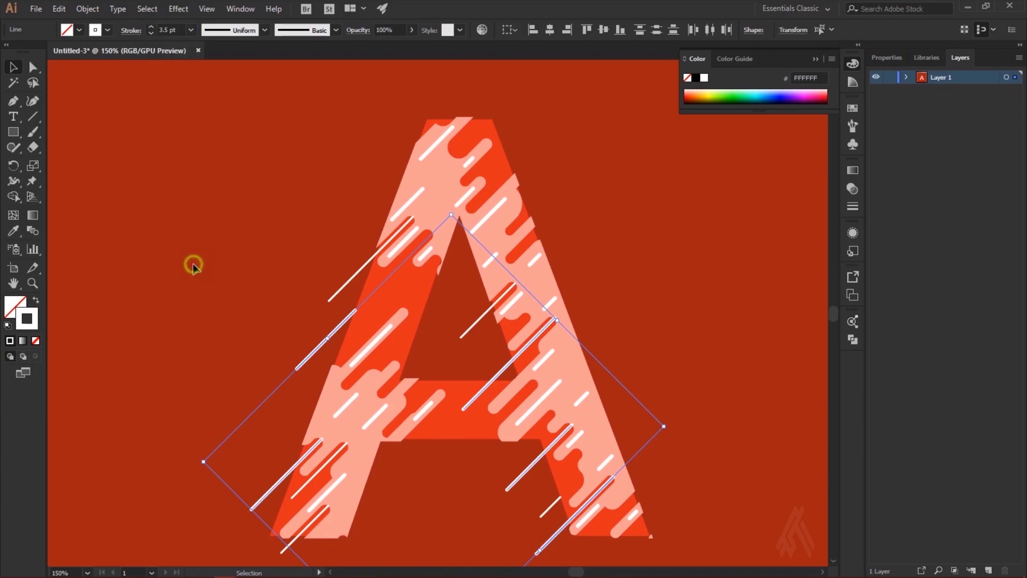
Step: Select the six long diagonal speed lines on both sides of the A
click(193, 266)
scroll(182, 315, down, 1)
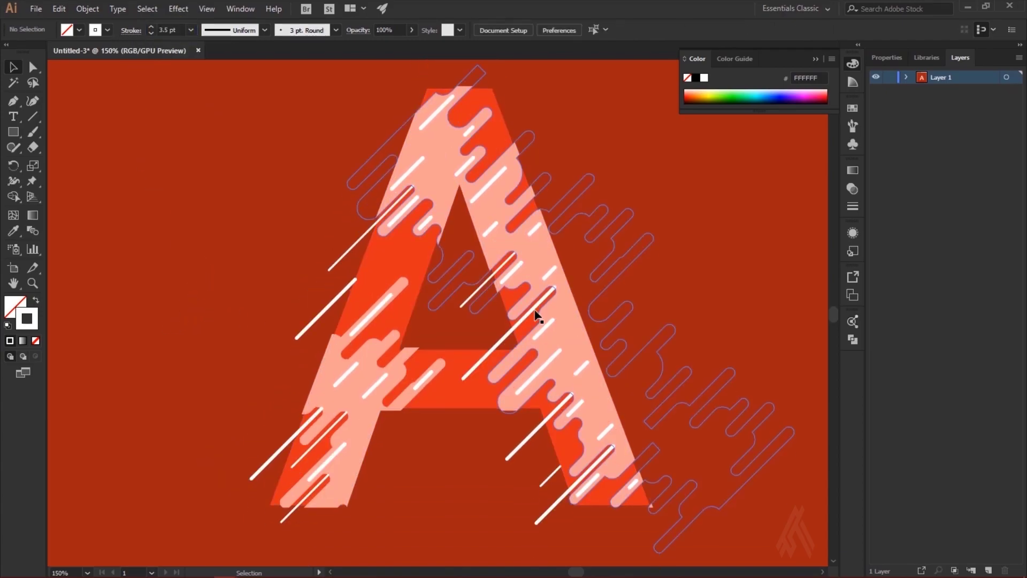
scroll(498, 327, down, 1)
scroll(398, 348, up, 2)
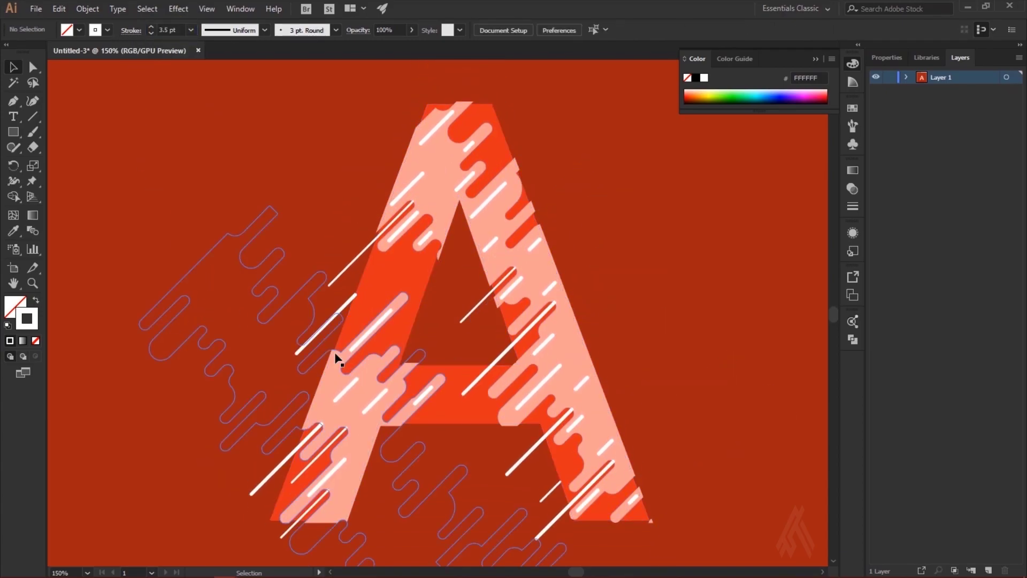
click(341, 274)
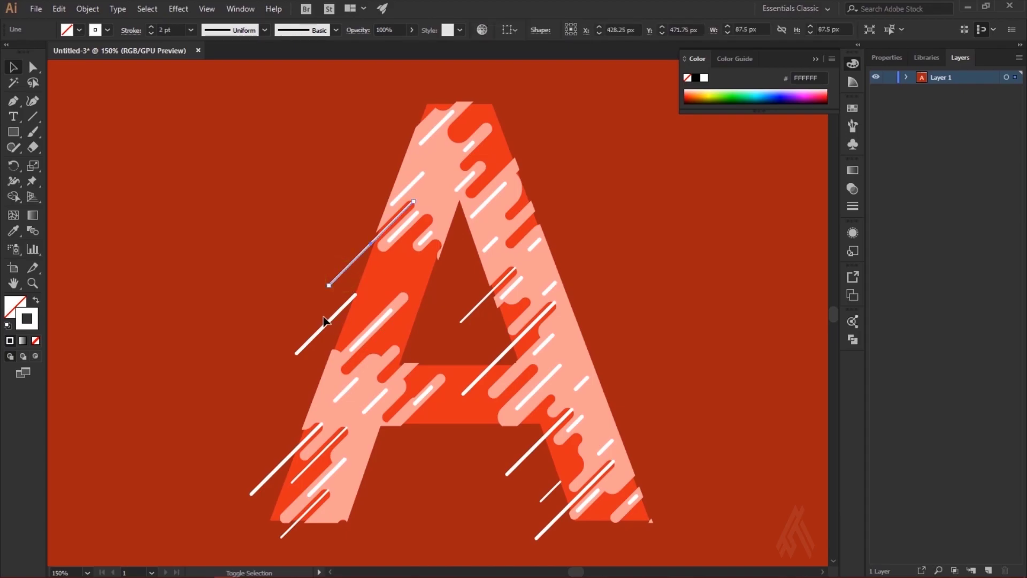
shift+click(269, 480)
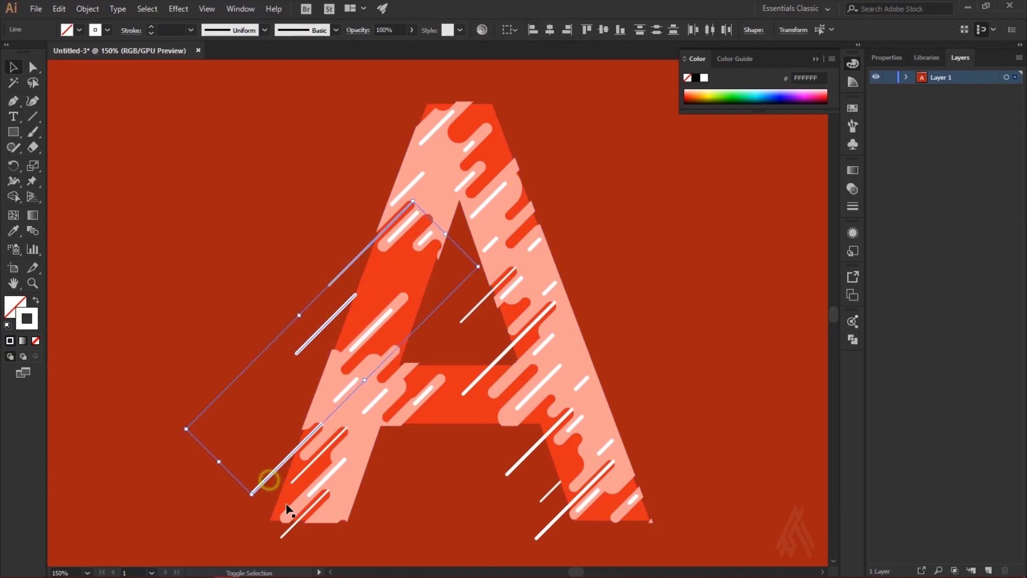
shift+click(289, 534)
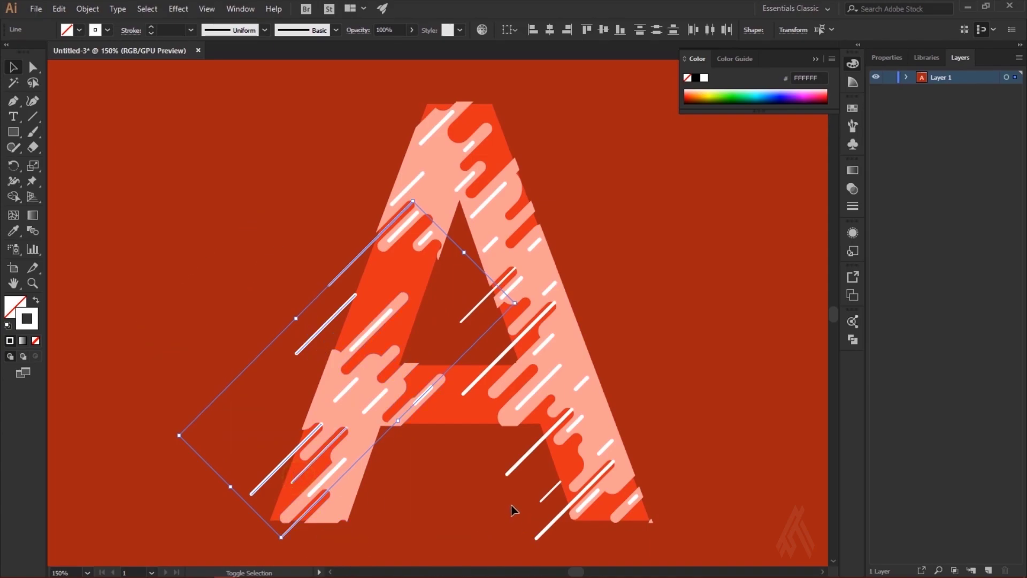
shift+click(549, 526)
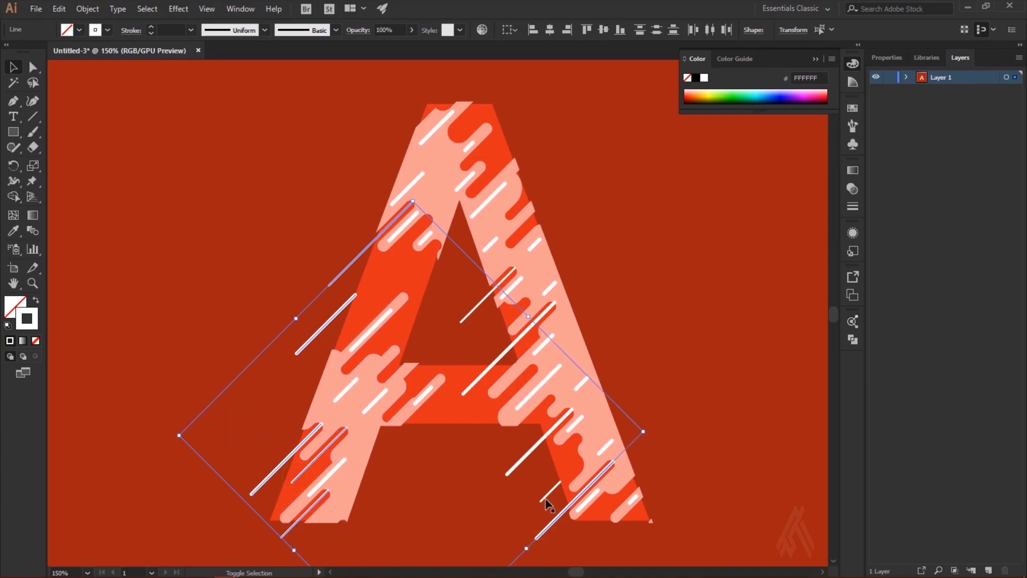
shift+click(522, 466)
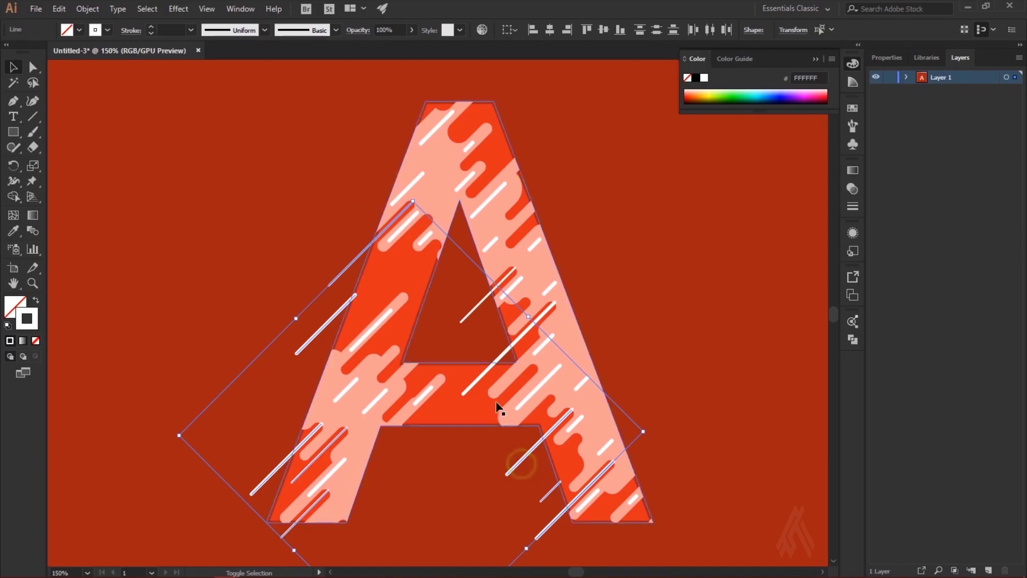
shift+click(483, 373)
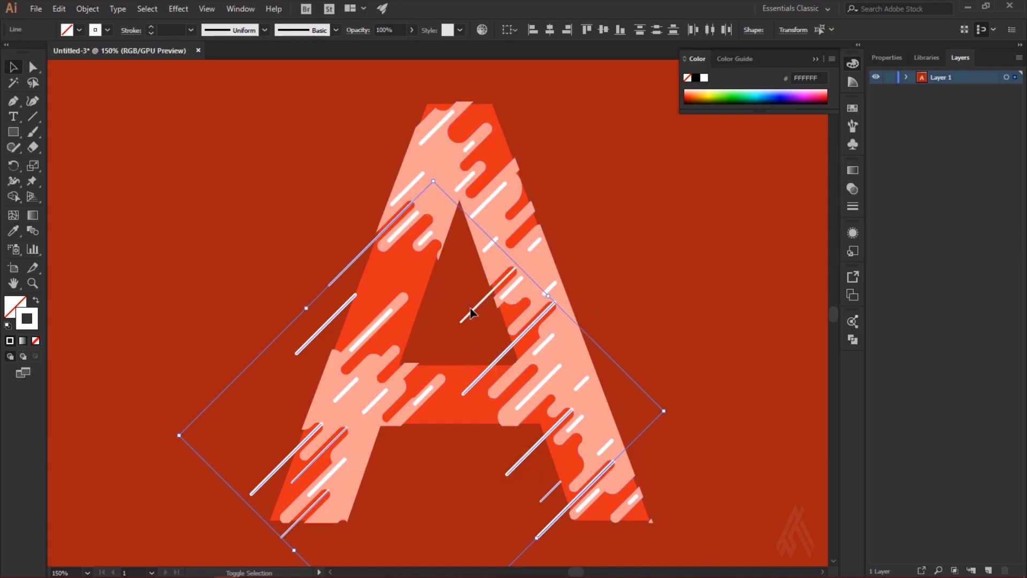
scroll(455, 321, up, 3)
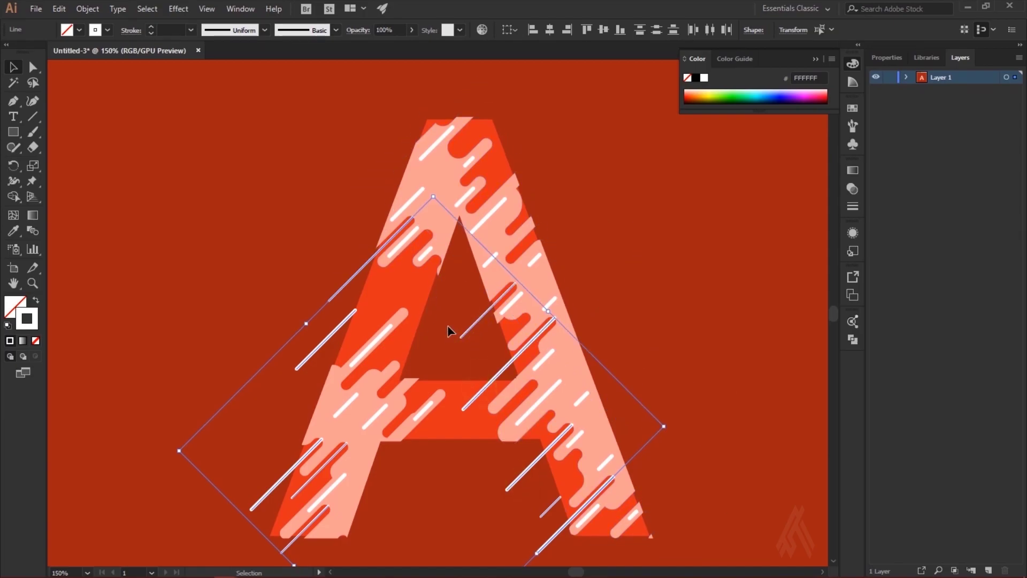
scroll(314, 348, up, 3)
scroll(193, 341, up, 7)
scroll(147, 341, up, 4)
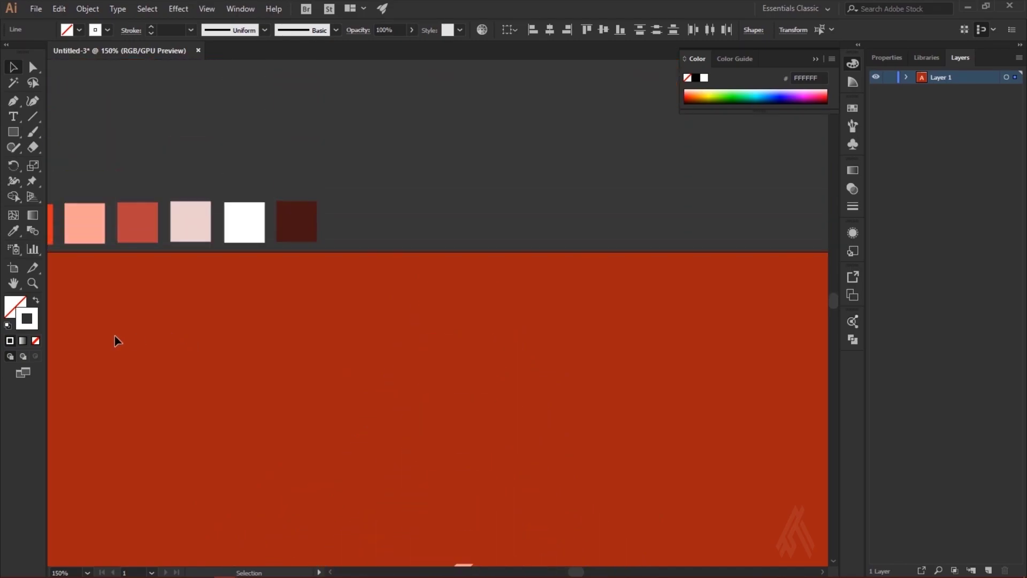
Step: Recolour the selected long lines pale pink by sampling the palette swatch with the Eyedropper
click(9, 233)
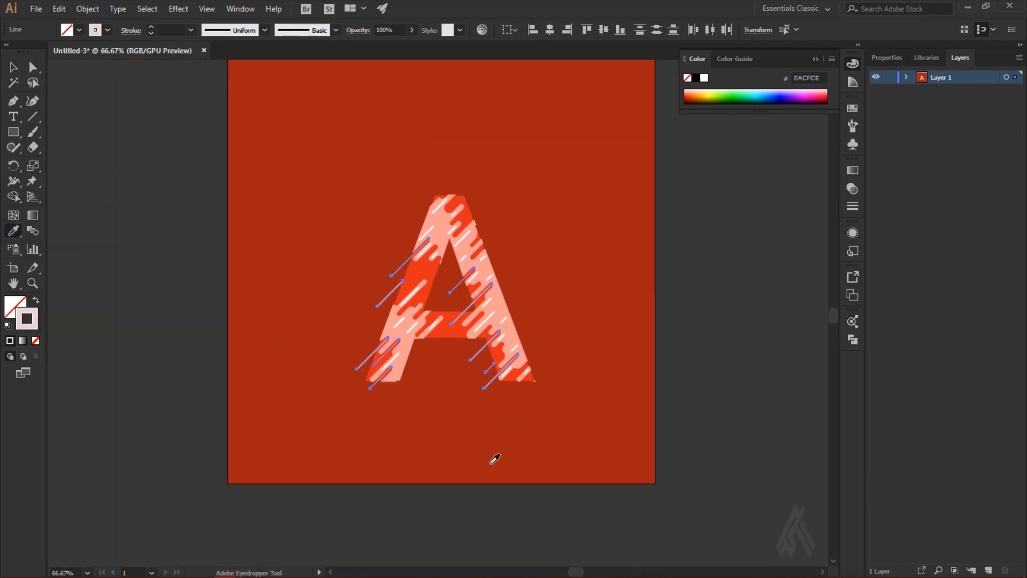
click(7, 68)
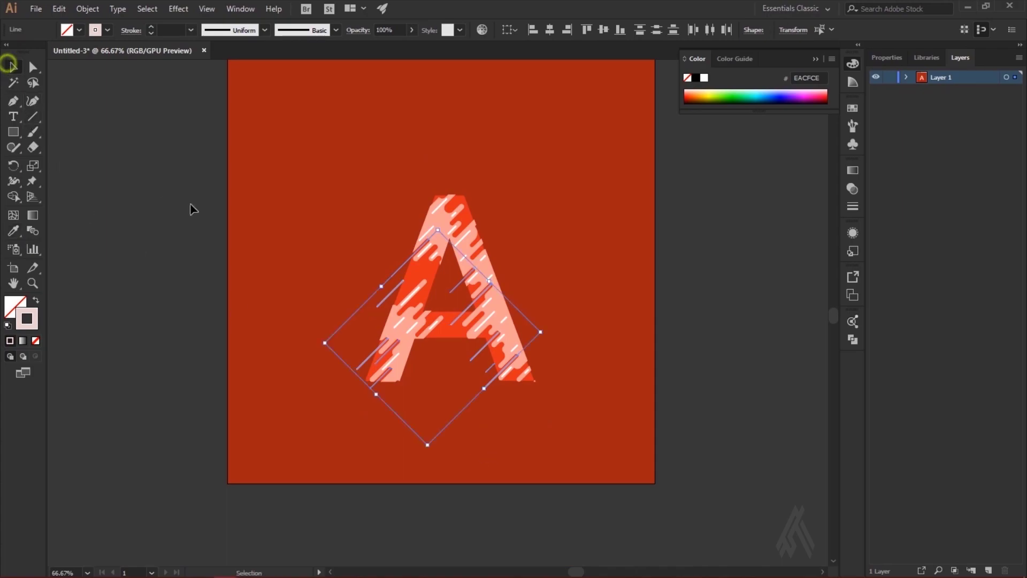
click(237, 219)
Step: Zoom to 200%, check a diagonal line's stroke, and select the line crossing the crossbar
key(ctrl+plus)
key(ctrl+plus)
key(ctrl+plus)
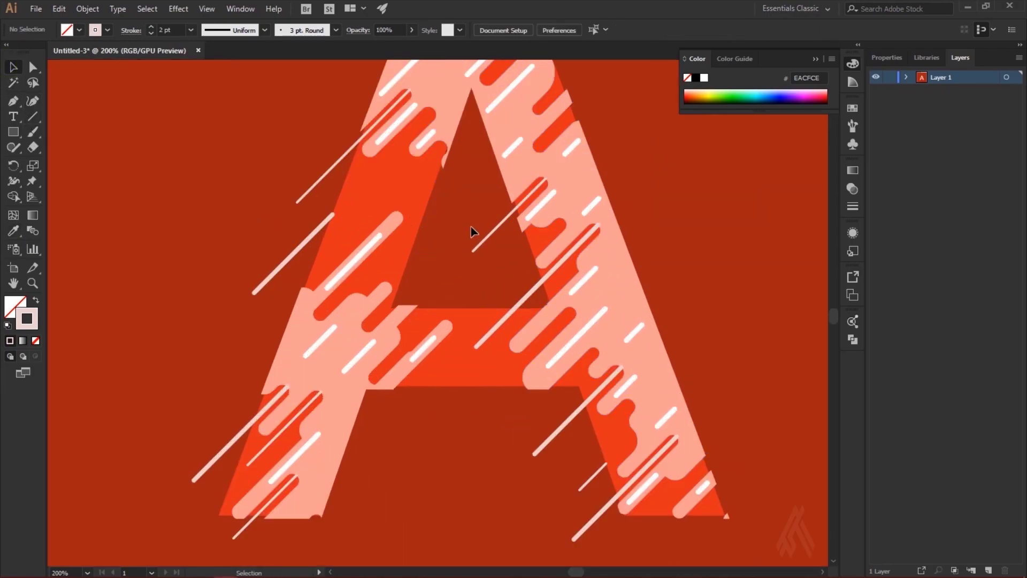
scroll(527, 348, up, 1)
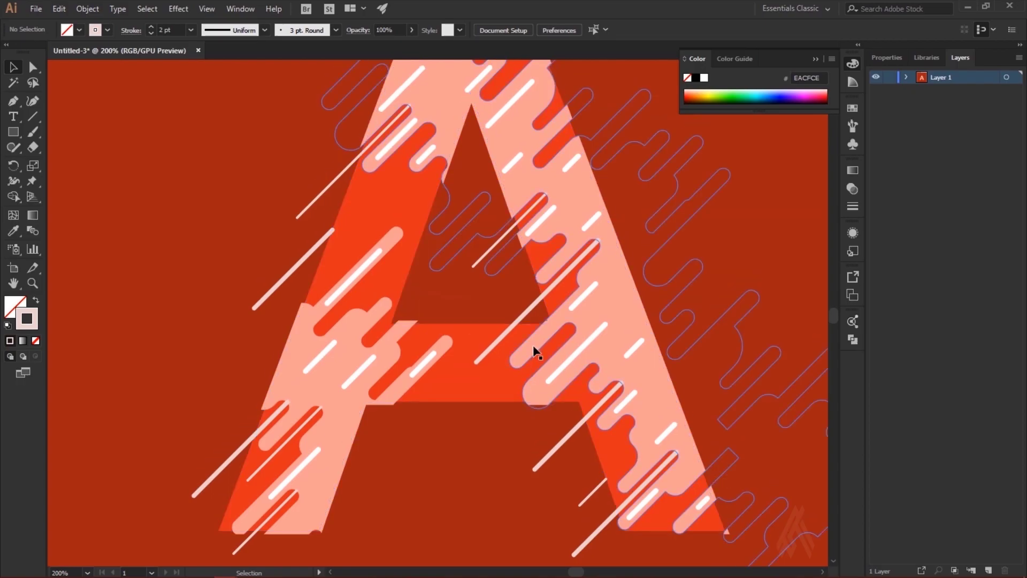
click(526, 315)
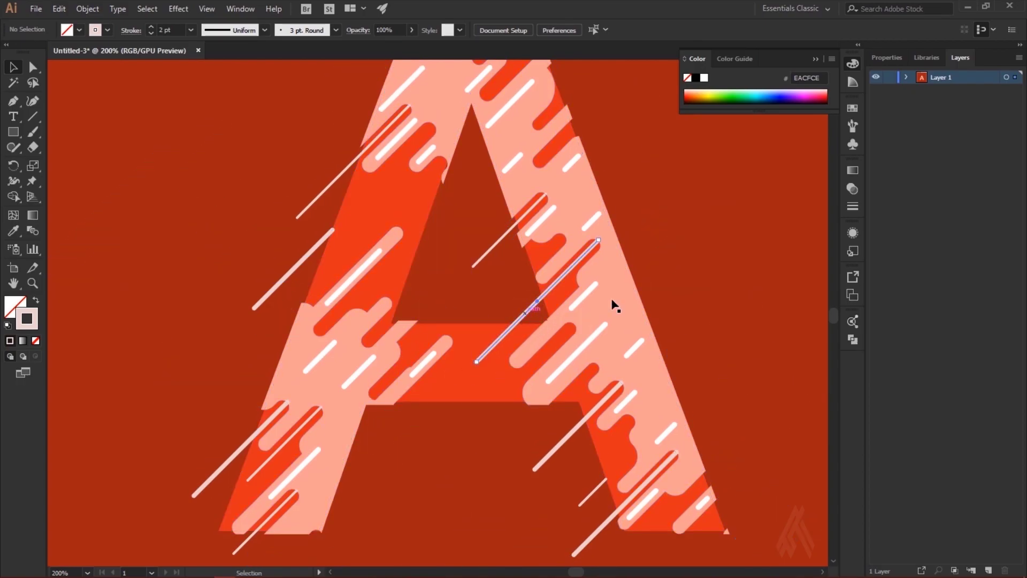
click(721, 277)
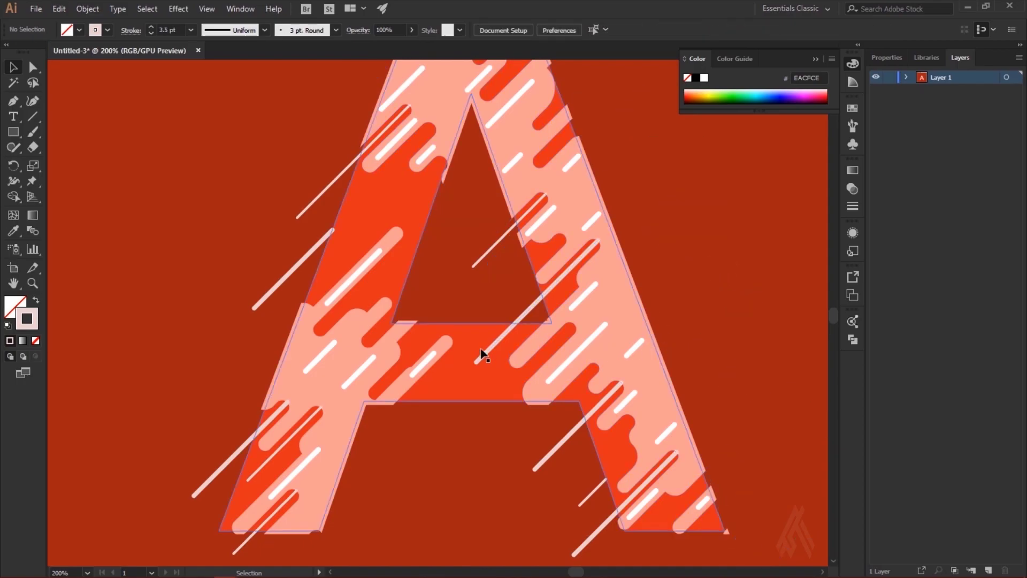
scroll(460, 375, down, 4)
scroll(428, 455, down, 2)
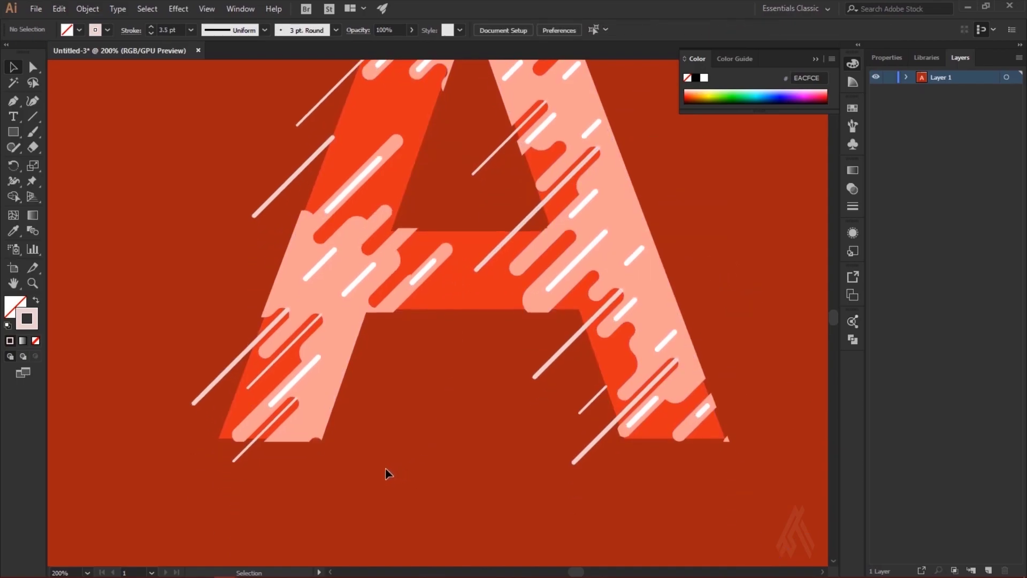
scroll(383, 469, up, 4)
scroll(610, 348, up, 3)
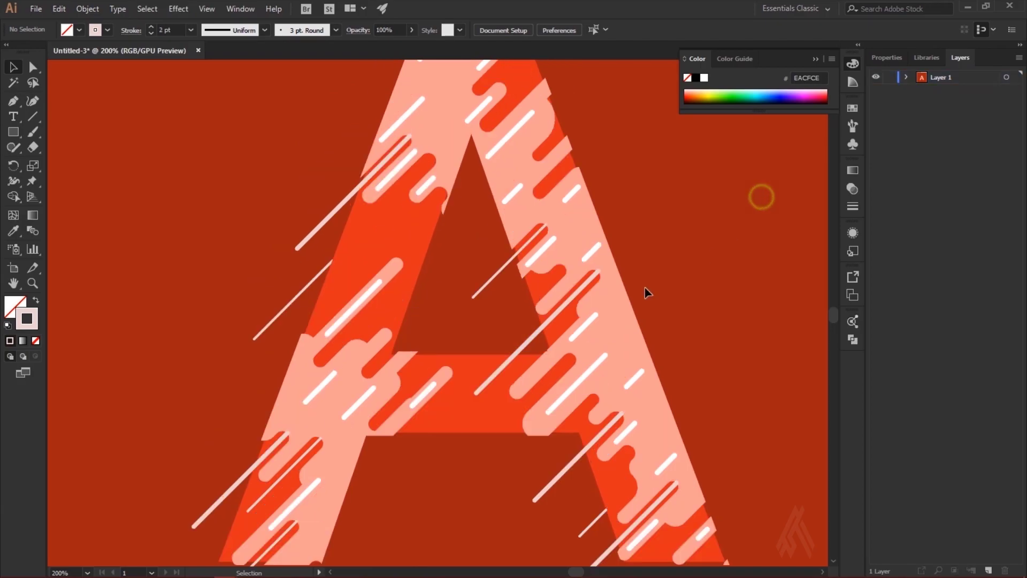
scroll(567, 302, down, 4)
scroll(529, 330, down, 5)
scroll(556, 340, down, 1)
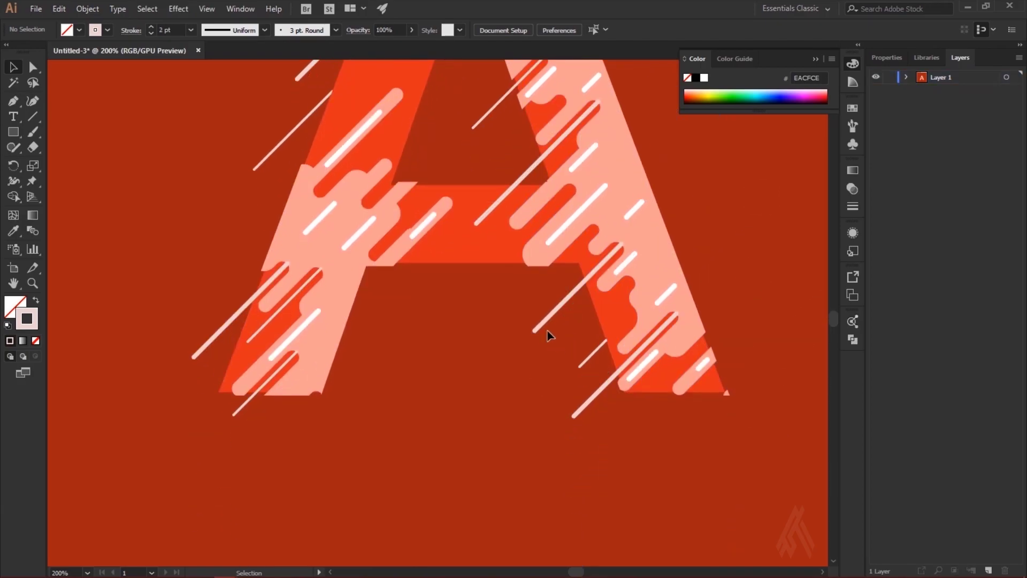
click(527, 174)
scroll(503, 372, up, 4)
Step: Bend the speed line crossing the A's crossbar into a smooth curve with the Anchor Point tool
scroll(498, 372, up, 1)
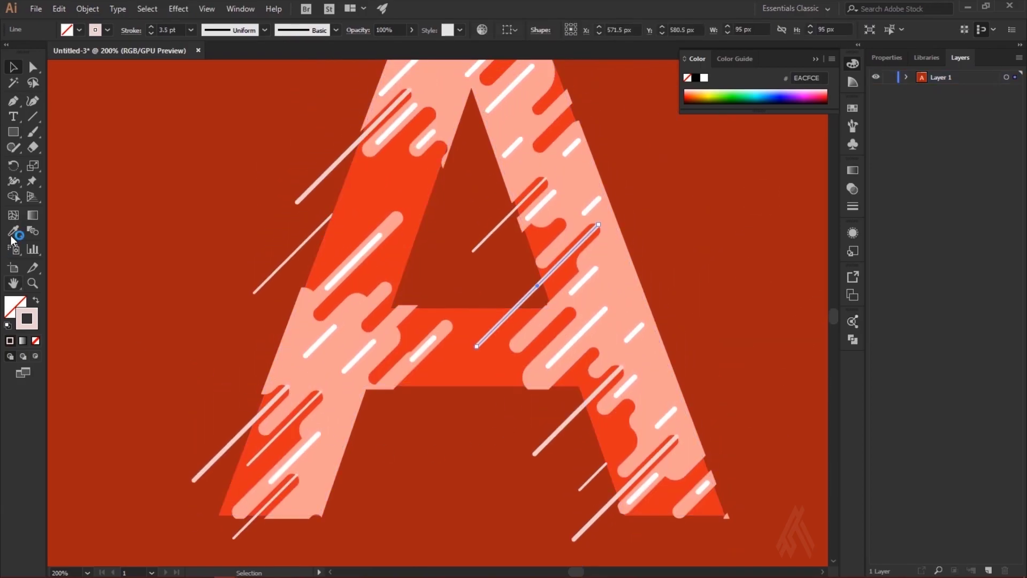
click(14, 106)
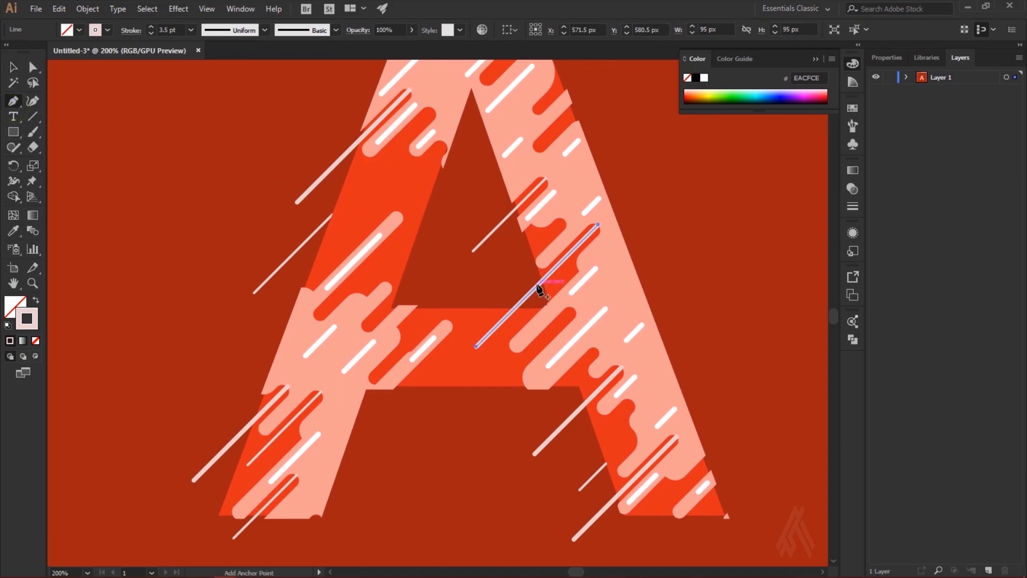
key(ctrl+shift+a)
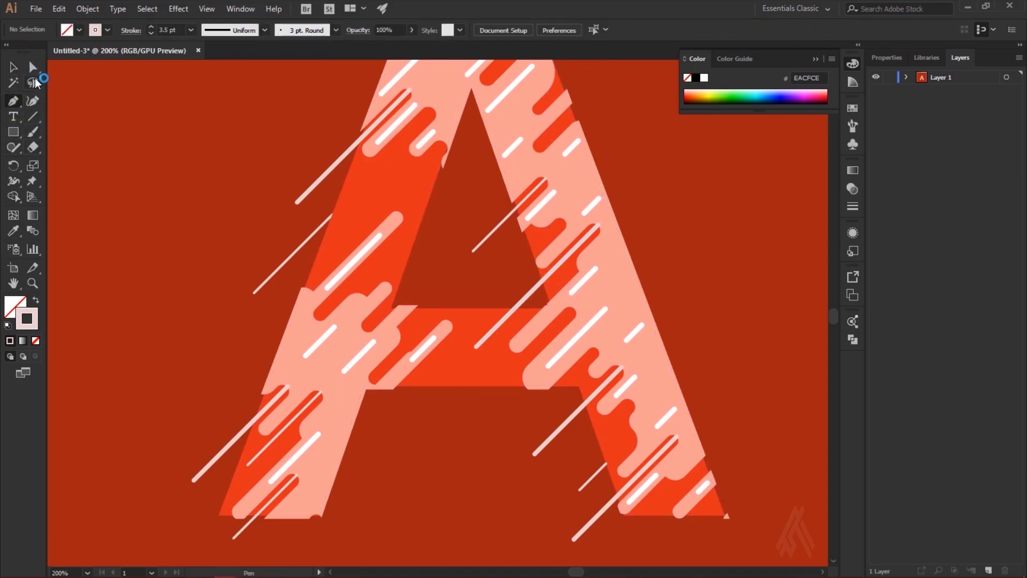
click(542, 280)
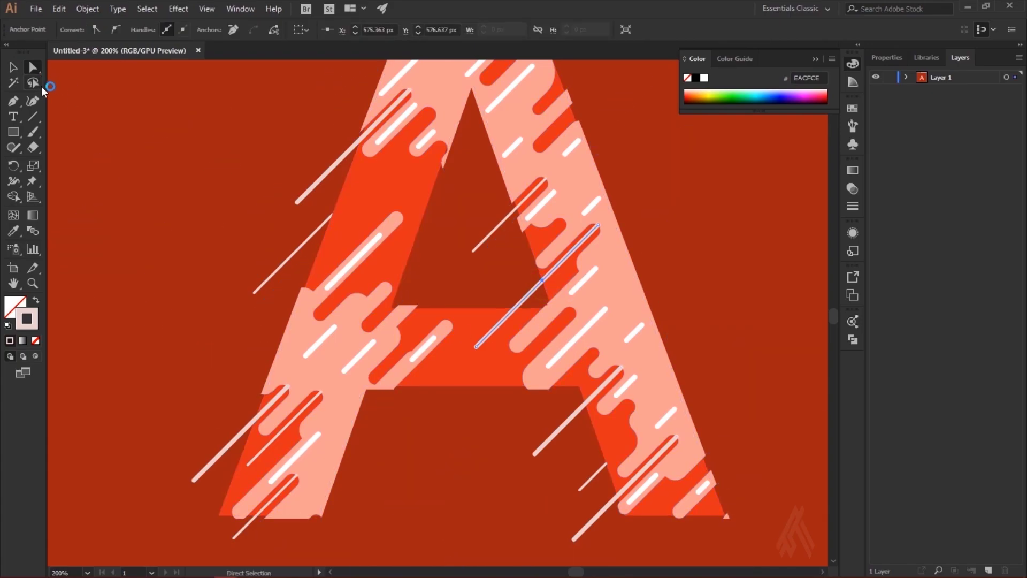
drag(14, 103, 65, 143)
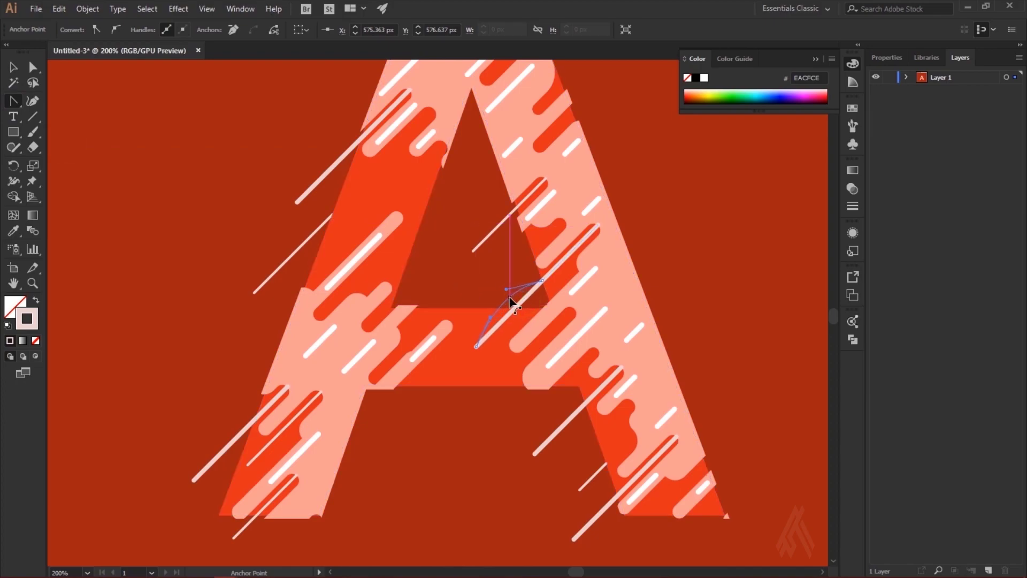
drag(511, 305, 508, 300)
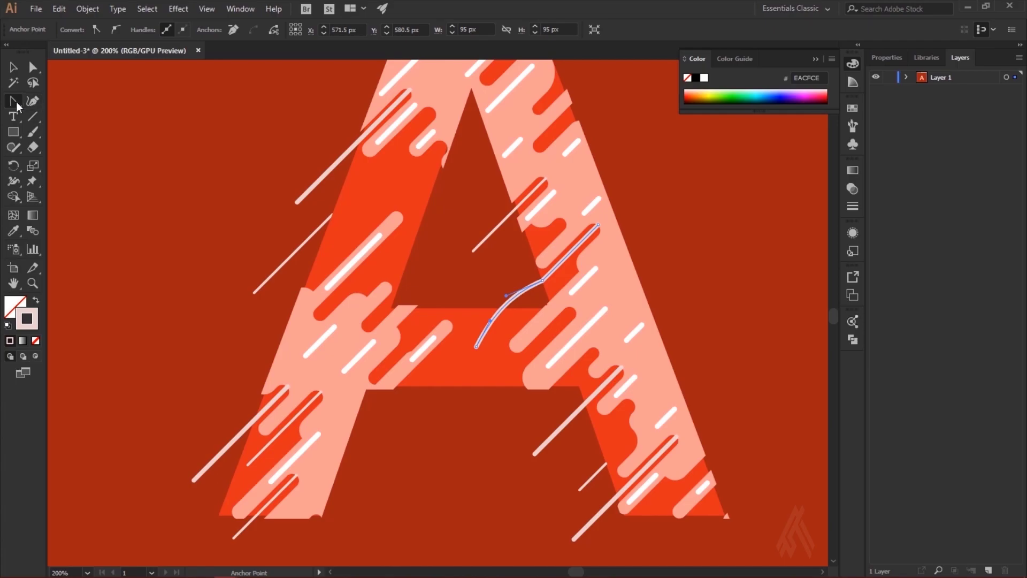
Step: Bend the lower-right diagonal speed line into a gentle curve
drag(16, 106, 75, 115)
scroll(739, 436, down, 3)
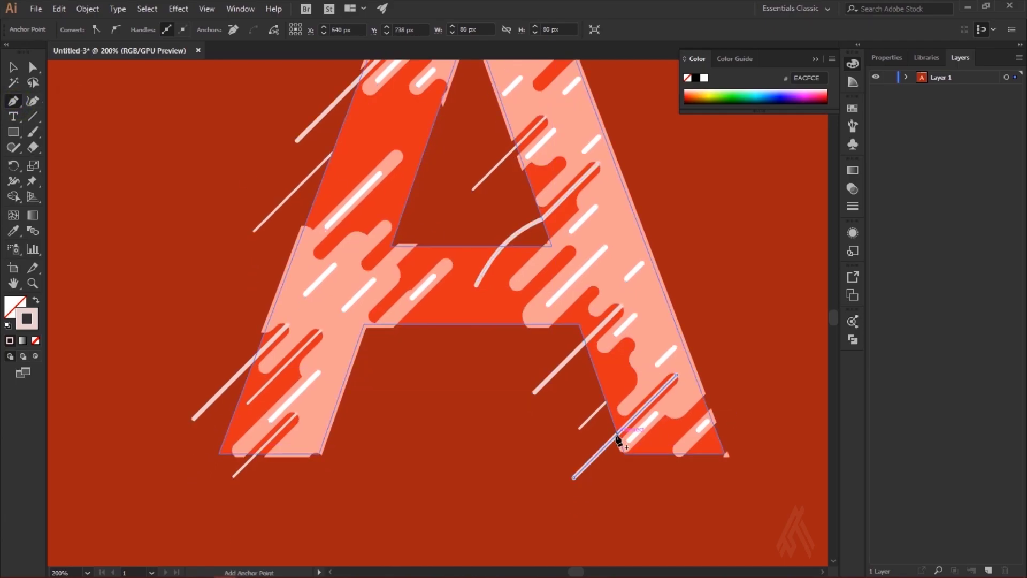
key(p)
key(ctrl+shift+a)
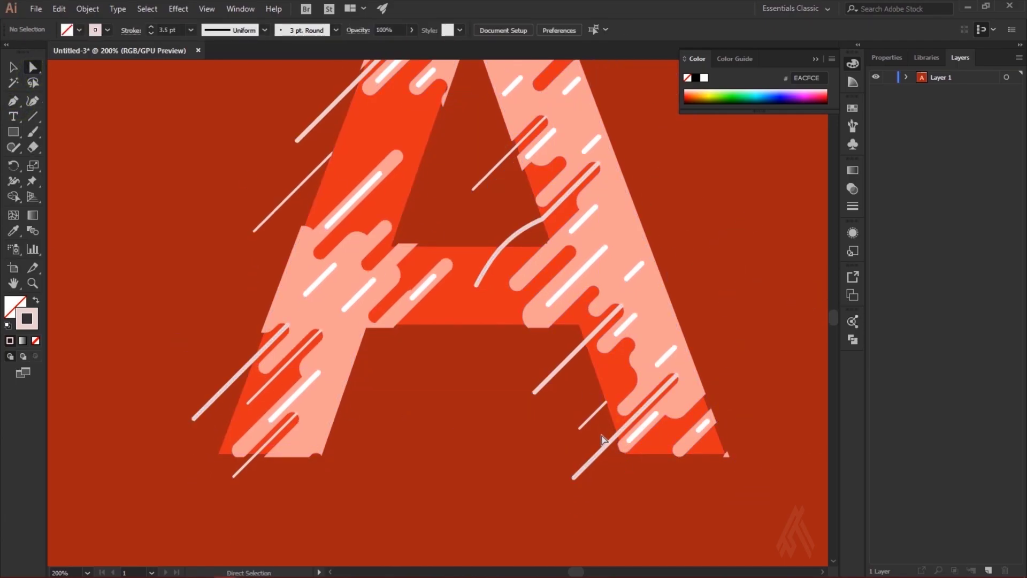
click(607, 445)
drag(15, 102, 86, 150)
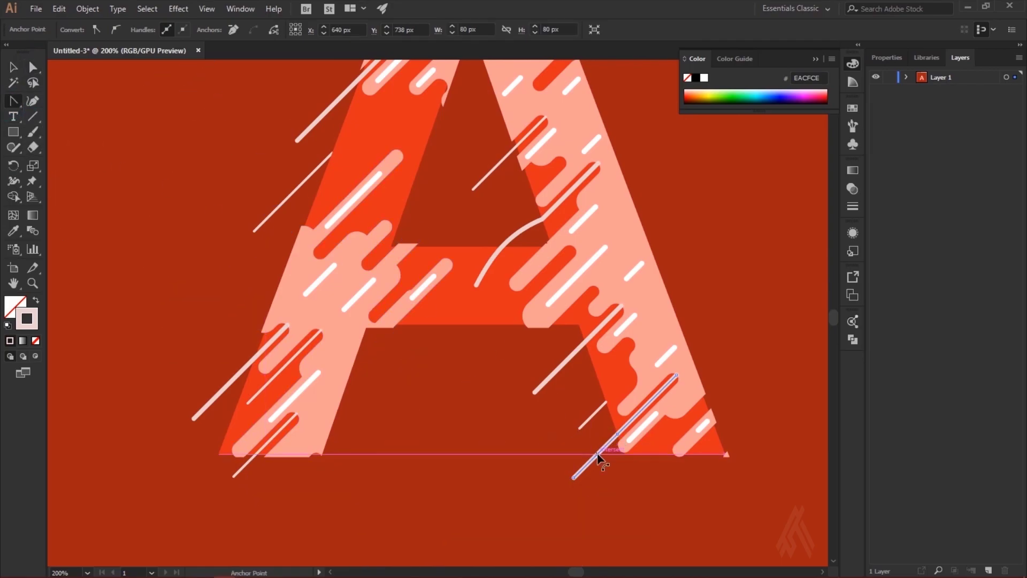
drag(597, 453, 586, 446)
Step: Undo an accidental move of the A, then select the upper-left curved speed line
key(ctrl+minus)
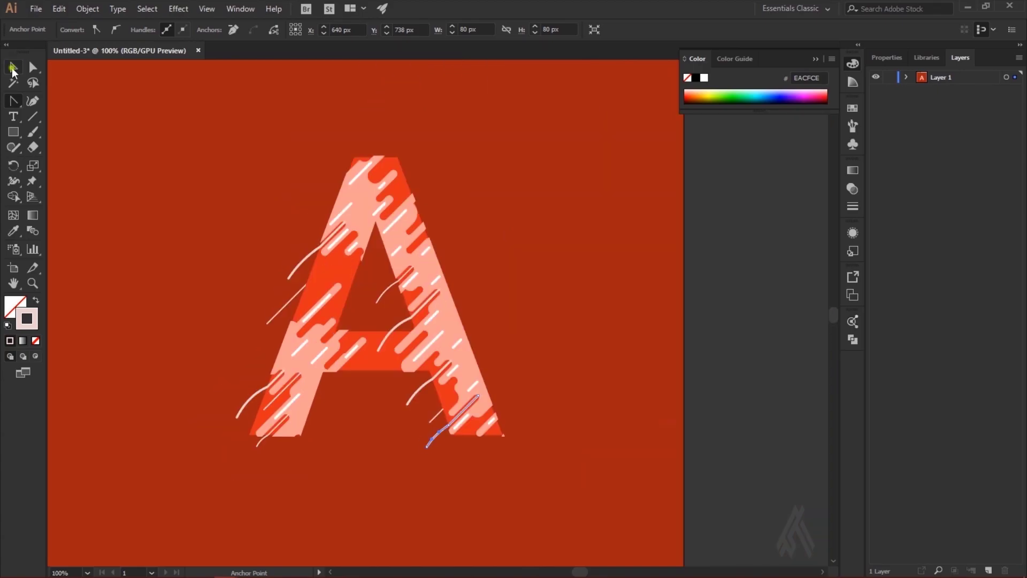
click(264, 269)
key(ctrl+plus)
key(v)
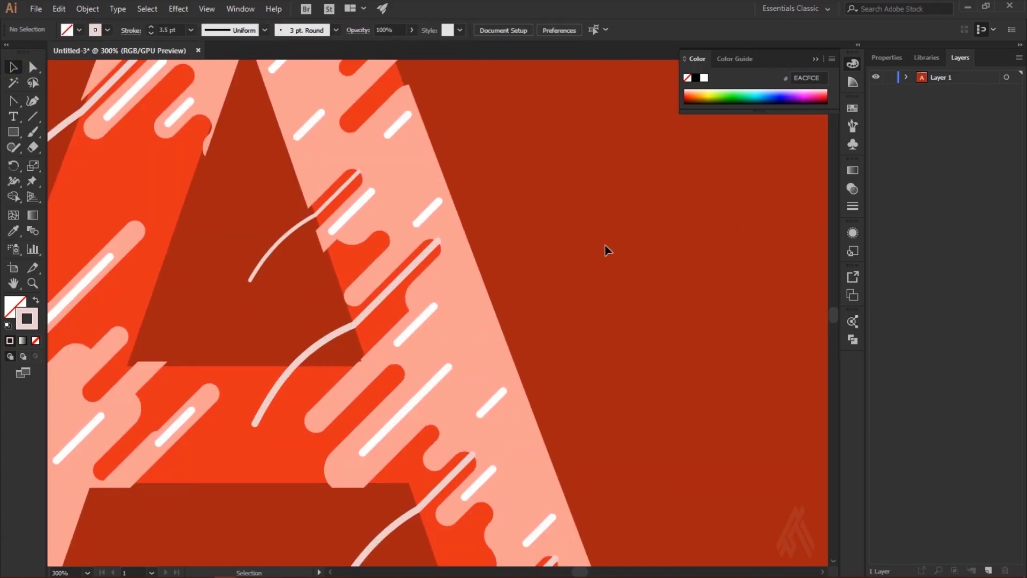
drag(305, 212, 616, 287)
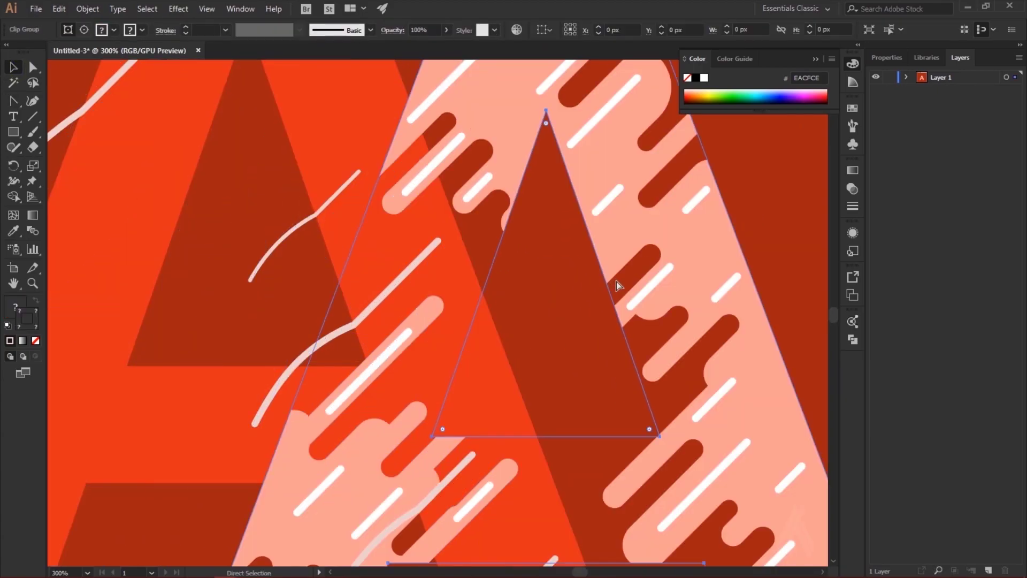
key(ctrl+z)
drag(539, 195, 786, 282)
drag(418, 275, 596, 328)
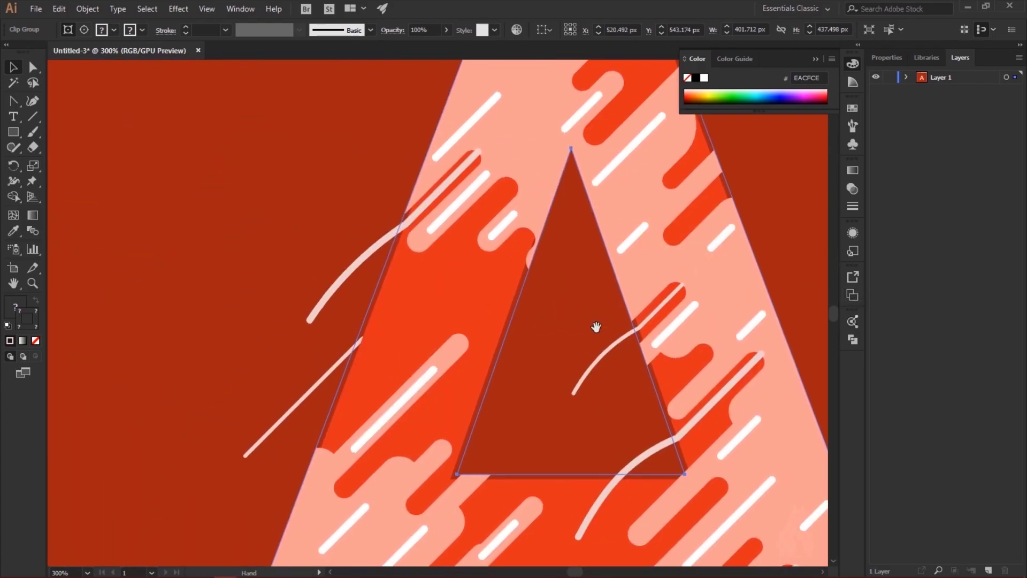
click(351, 272)
Step: Add width points to the selected curved line, narrowing it toward its lower end
click(14, 181)
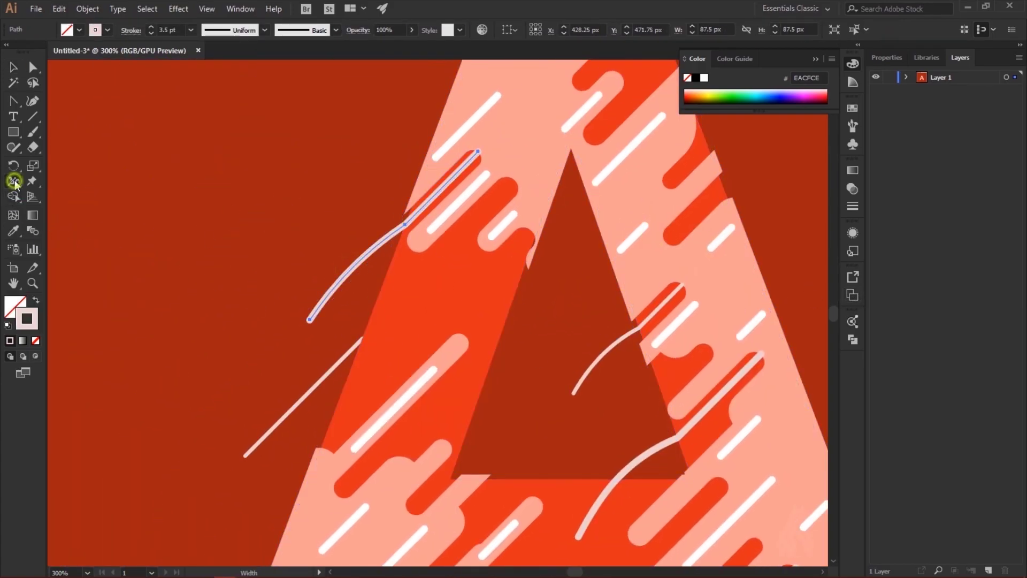
key(ctrl+plus)
key(ctrl+plus)
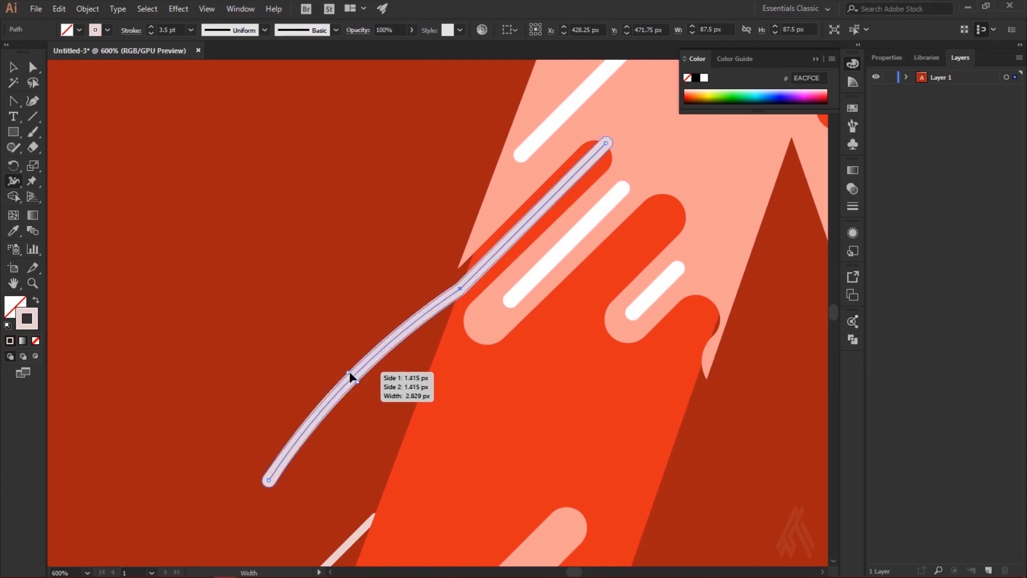
drag(355, 374, 360, 380)
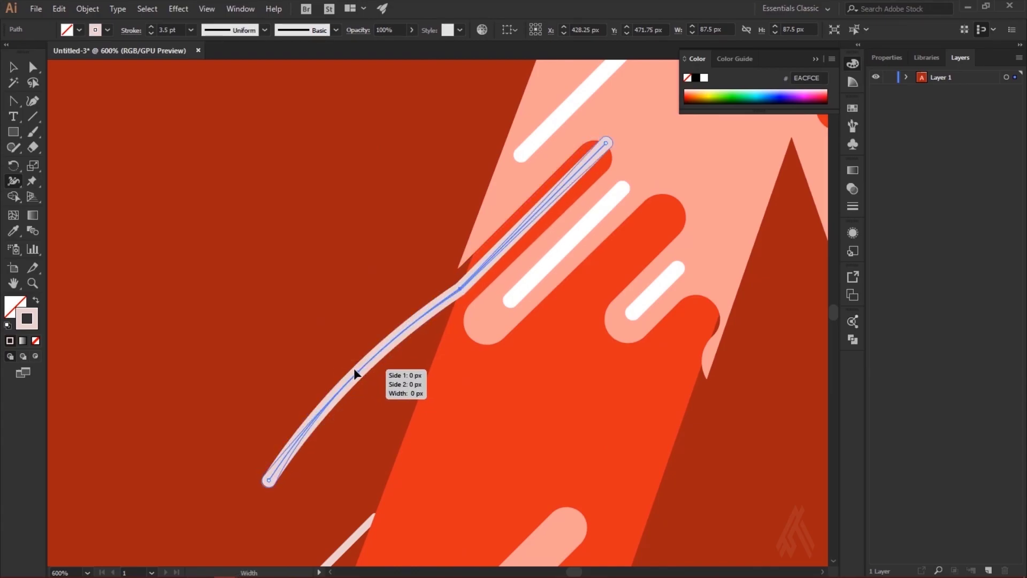
mouse_move(428, 398)
mouse_down()
mouse_move(280, 381)
mouse_move(428, 338)
mouse_up()
drag(356, 312, 357, 316)
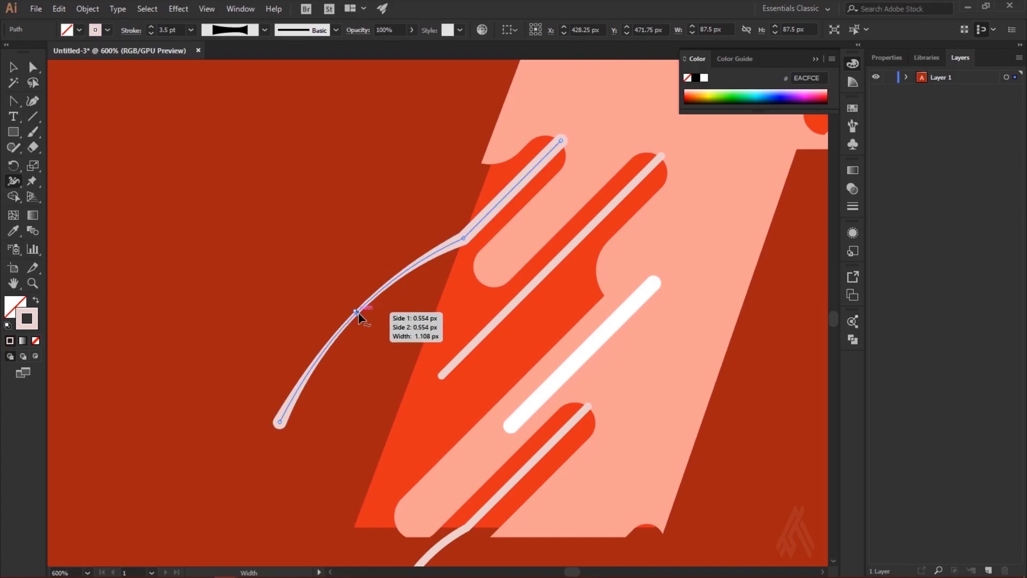
scroll(535, 321, down, 5)
scroll(551, 416, up, 2)
scroll(472, 431, up, 2)
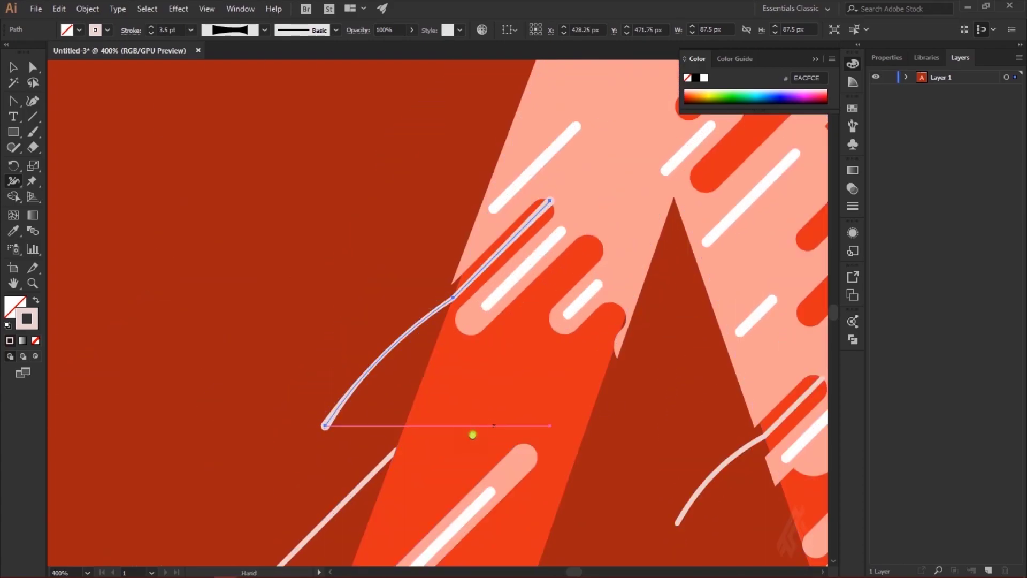
drag(319, 339, 333, 365)
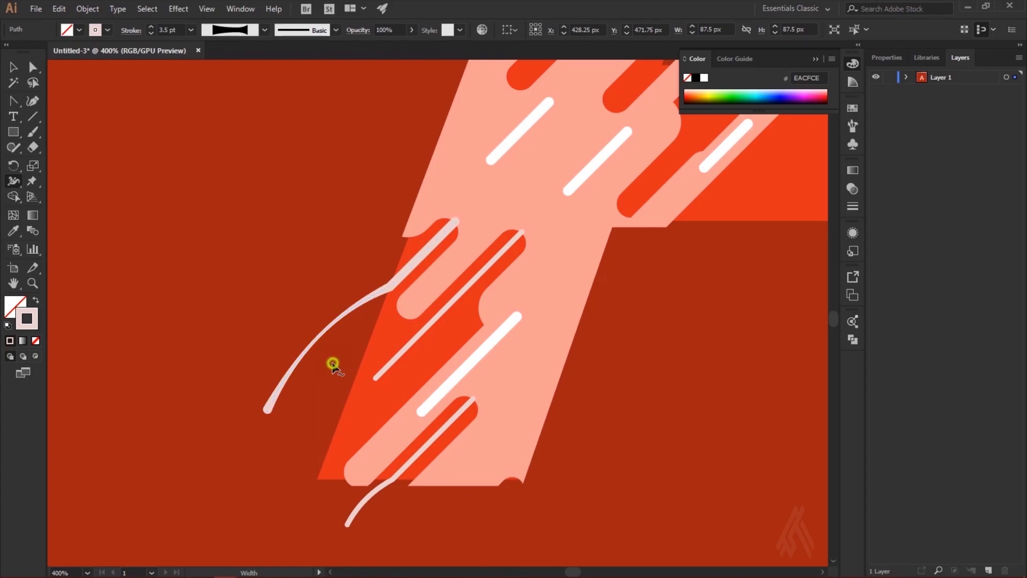
Step: Thin the lower part of the stroke and widen it along the upper arc
scroll(635, 331, down, 3)
scroll(411, 285, up, 2)
scroll(158, 420, up, 2)
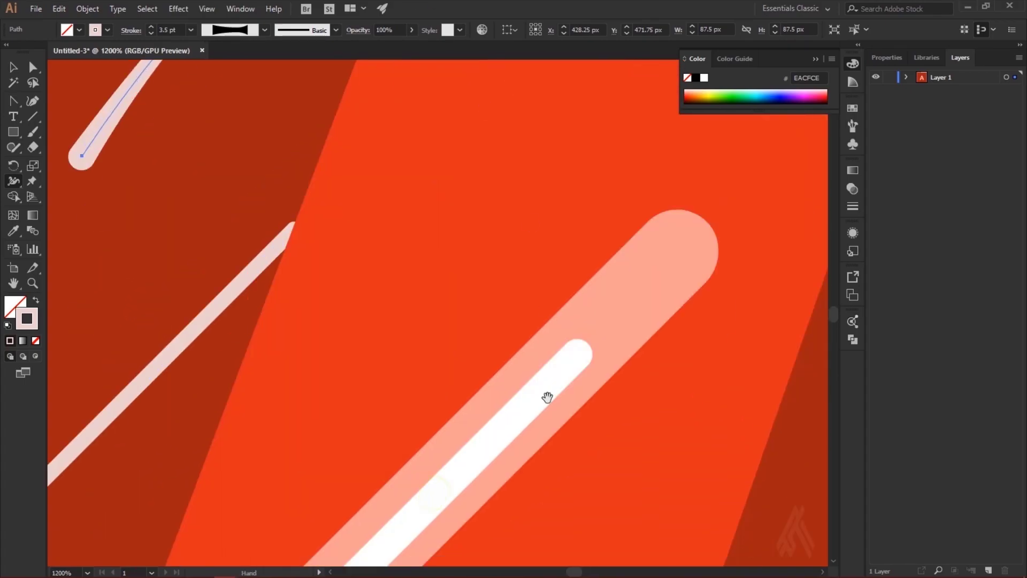
scroll(546, 397, up, 1)
scroll(448, 366, down, 5)
scroll(374, 420, left, 3)
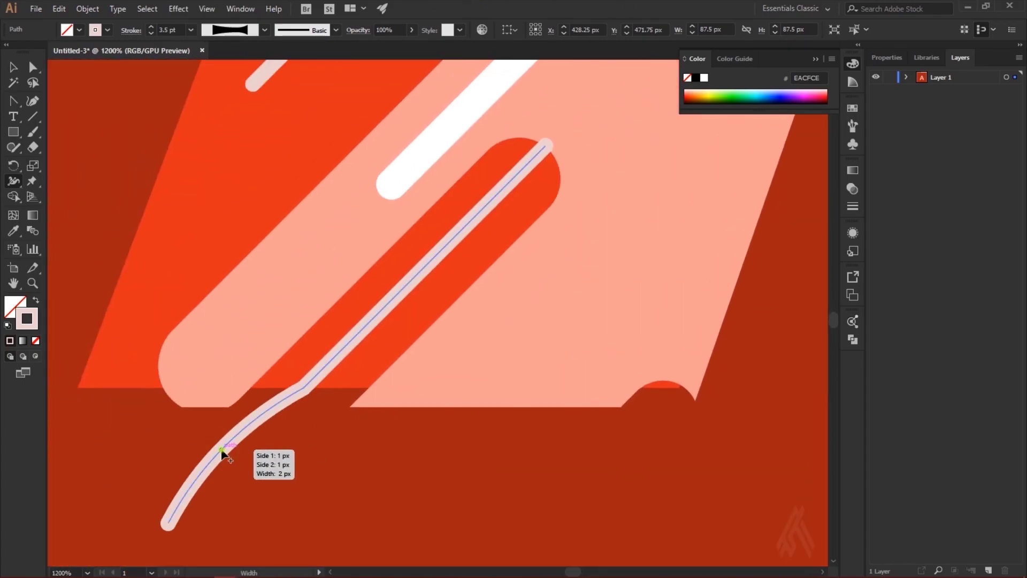
drag(227, 459, 225, 456)
scroll(287, 441, up, 5)
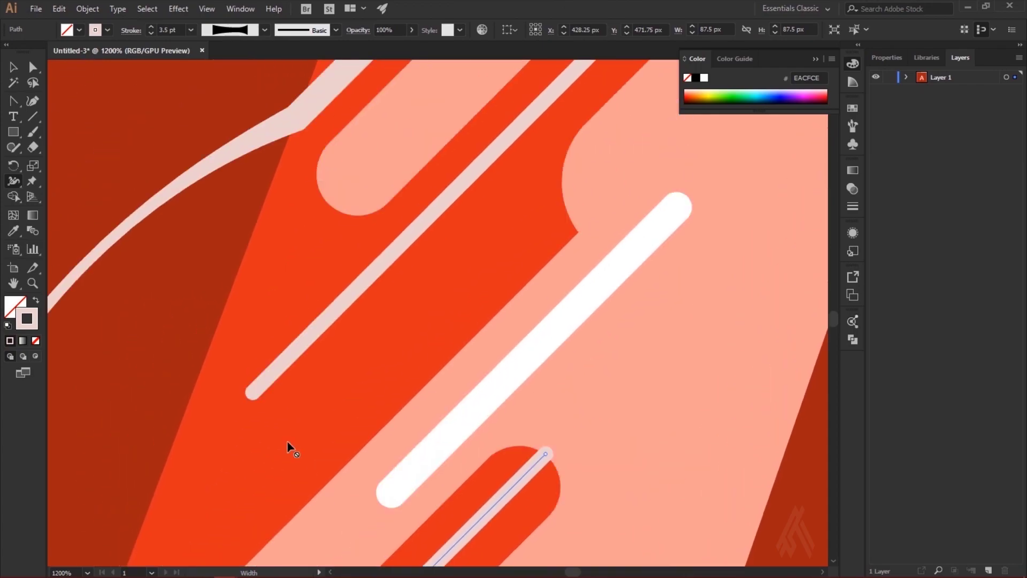
scroll(329, 266, left, 5)
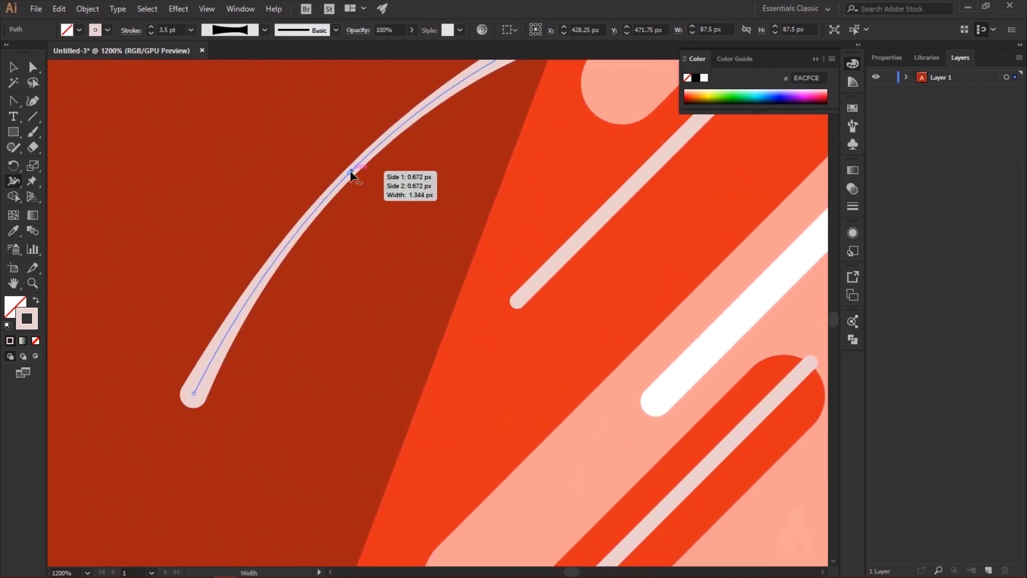
drag(354, 178, 356, 181)
scroll(397, 295, up, 3)
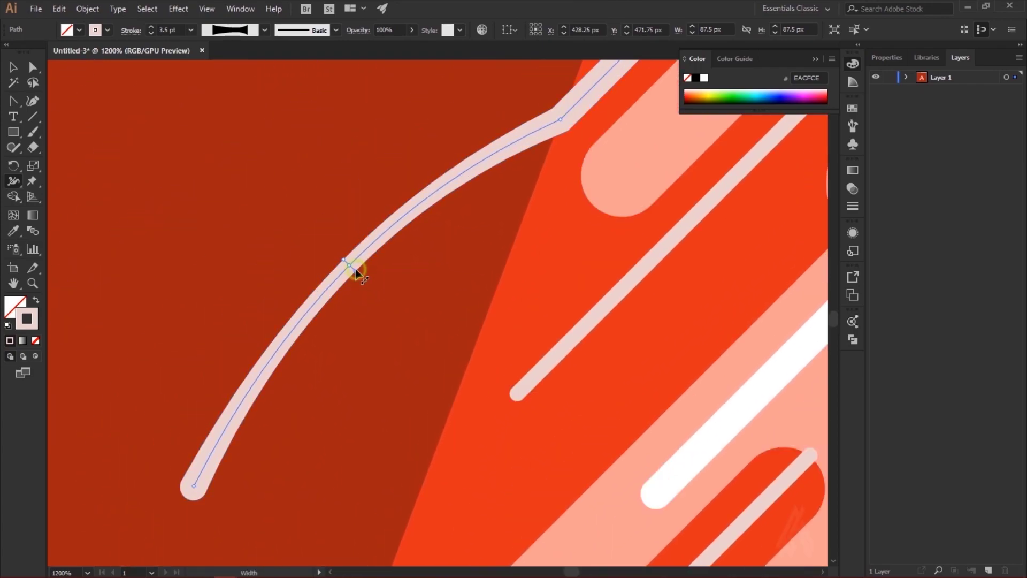
scroll(550, 328, down, 3)
Step: Taper another curved speed line by thinning its upper arc near the tip
drag(304, 316, 44, 58)
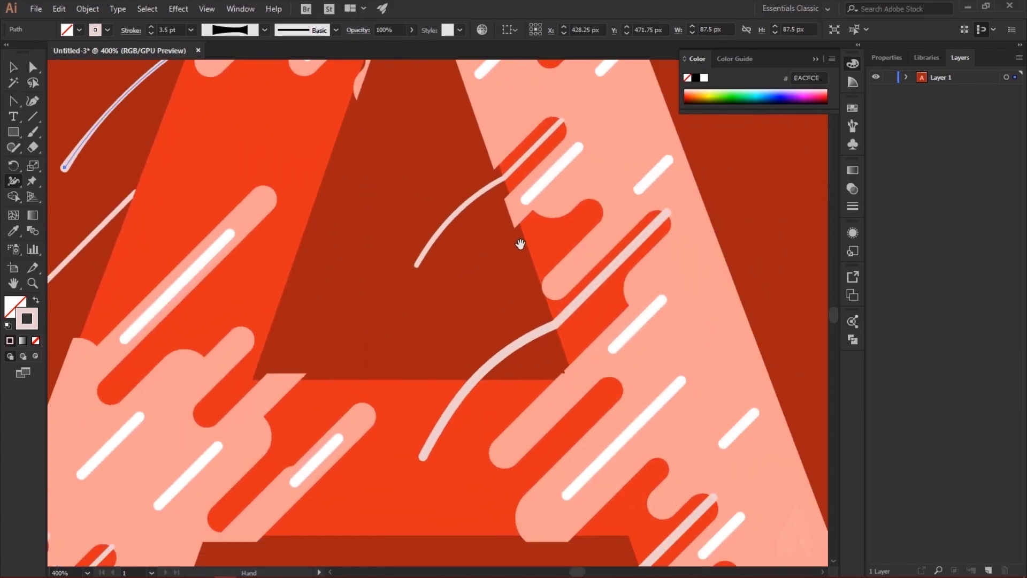
scroll(483, 368, up, 3)
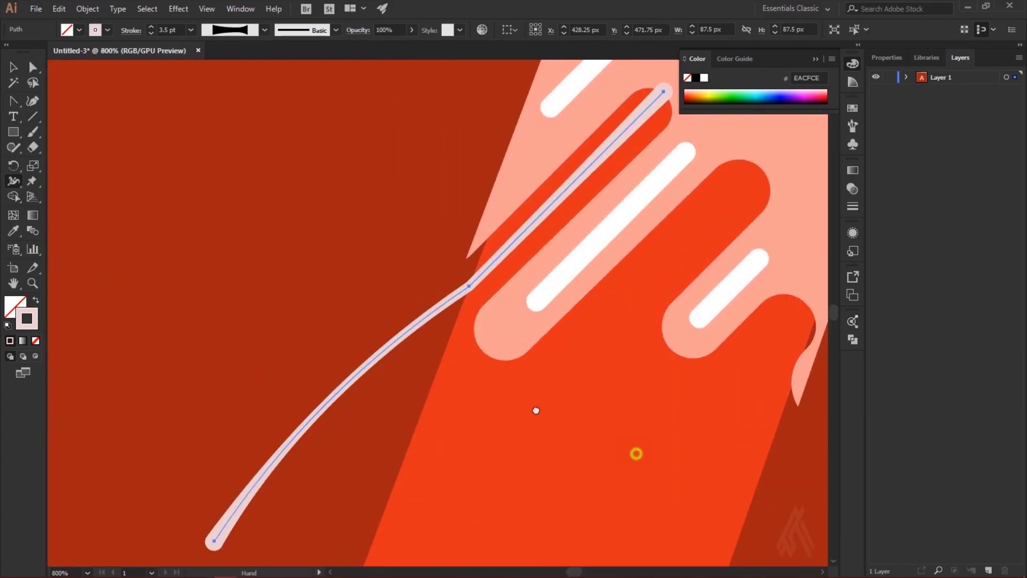
scroll(364, 367, up, 2)
scroll(291, 243, up, 2)
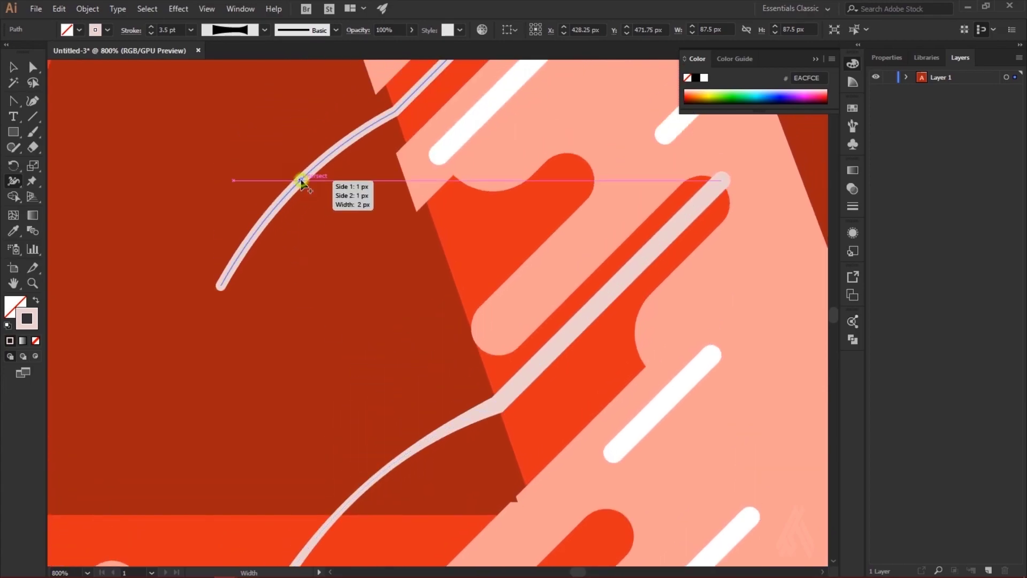
drag(298, 184, 298, 179)
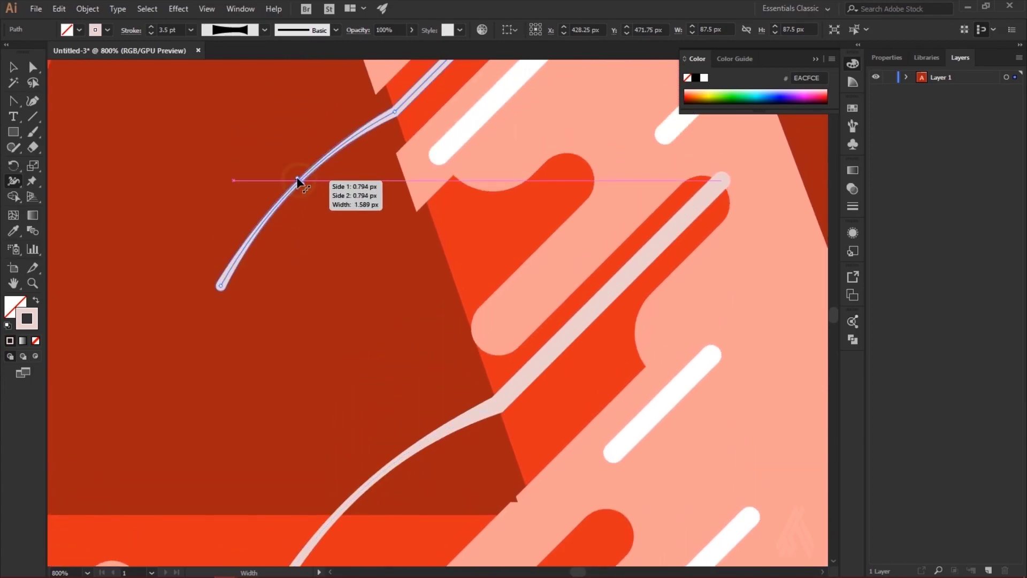
scroll(403, 348, down, 5)
drag(402, 349, 544, 296)
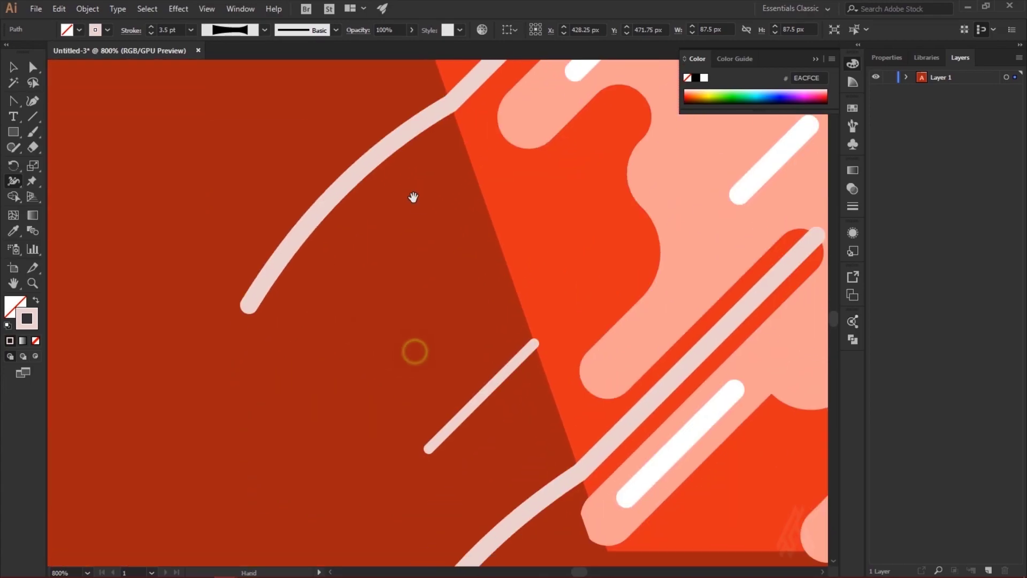
drag(329, 194, 337, 198)
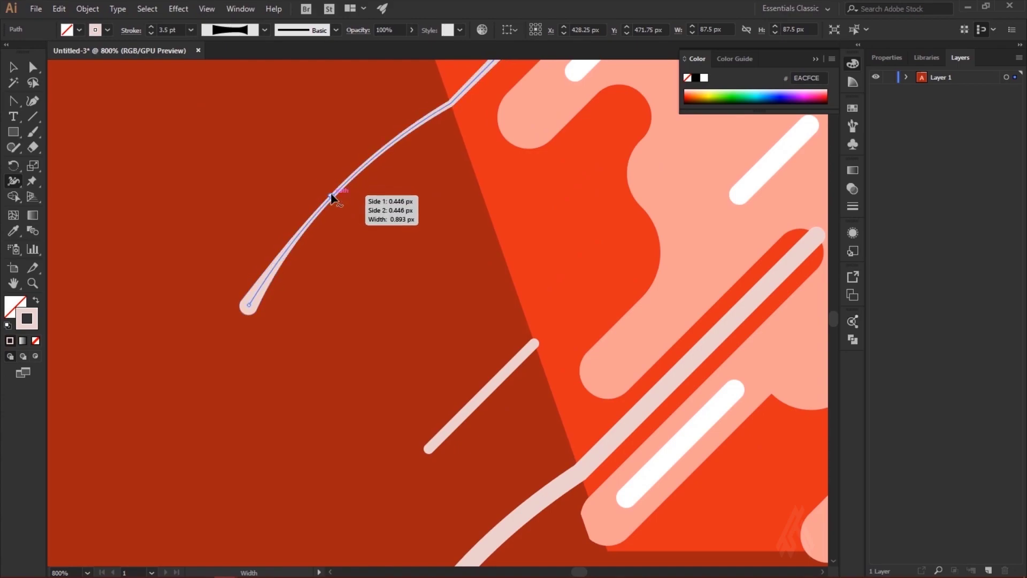
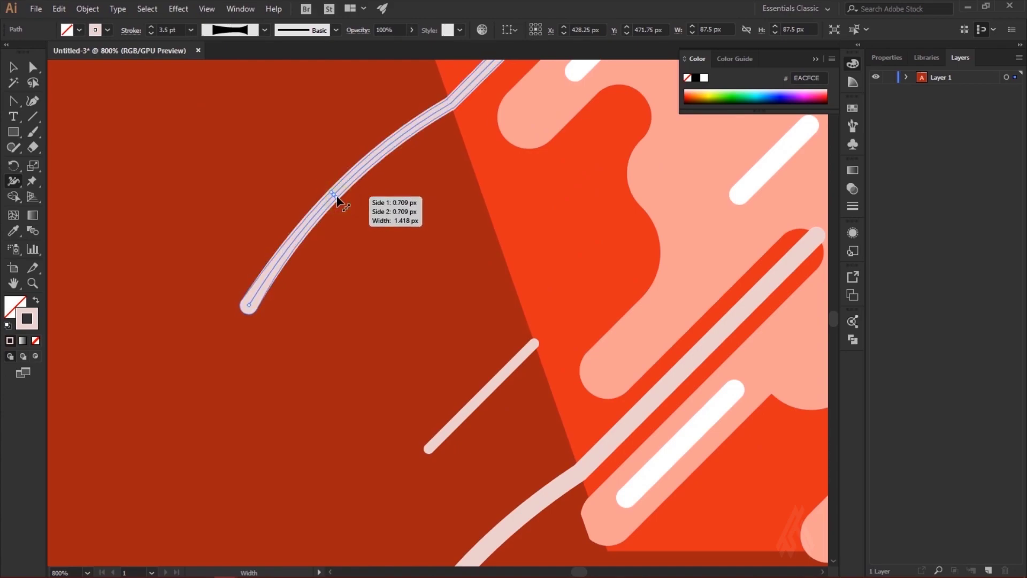
Step: Widen one curved white streak partway along its length, then view the whole letter A deselected
drag(337, 198, 337, 195)
drag(399, 274, 276, 18)
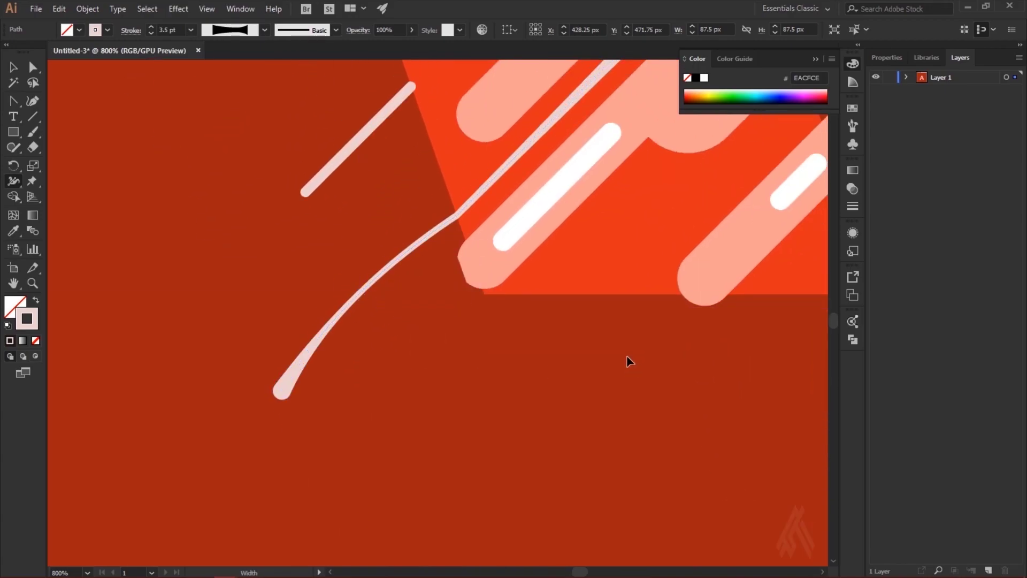
key(ctrl+1)
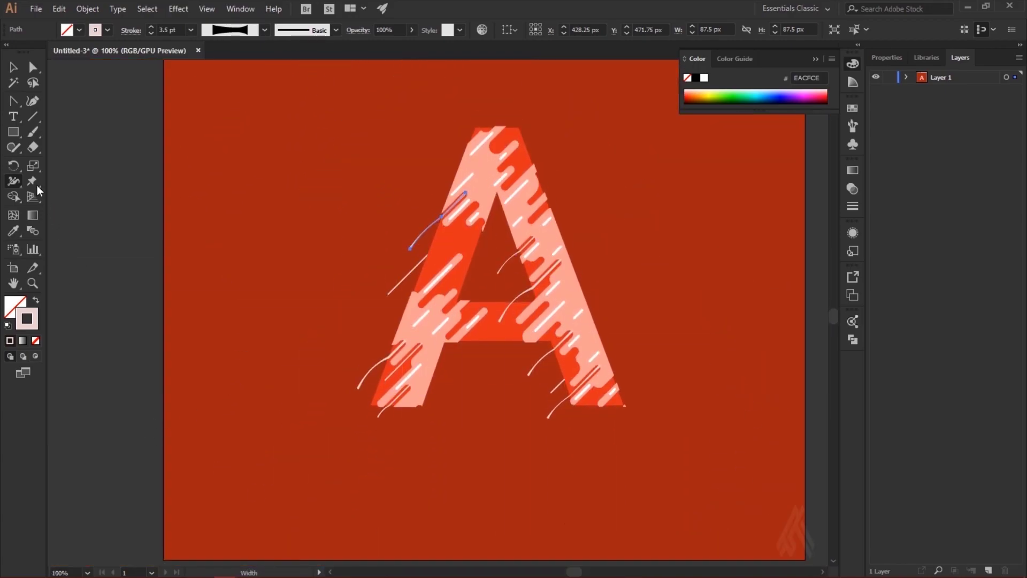
click(13, 69)
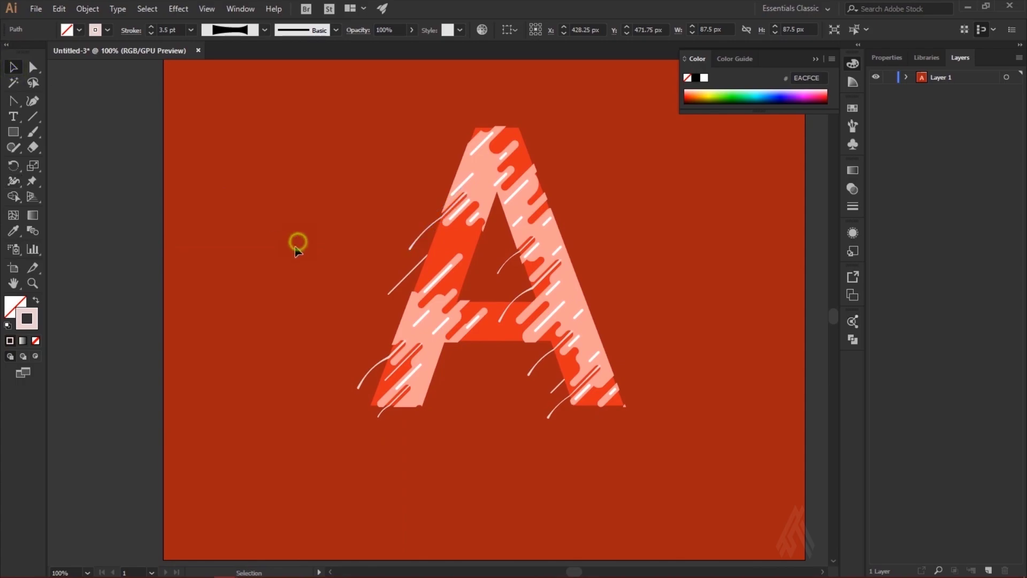
click(296, 247)
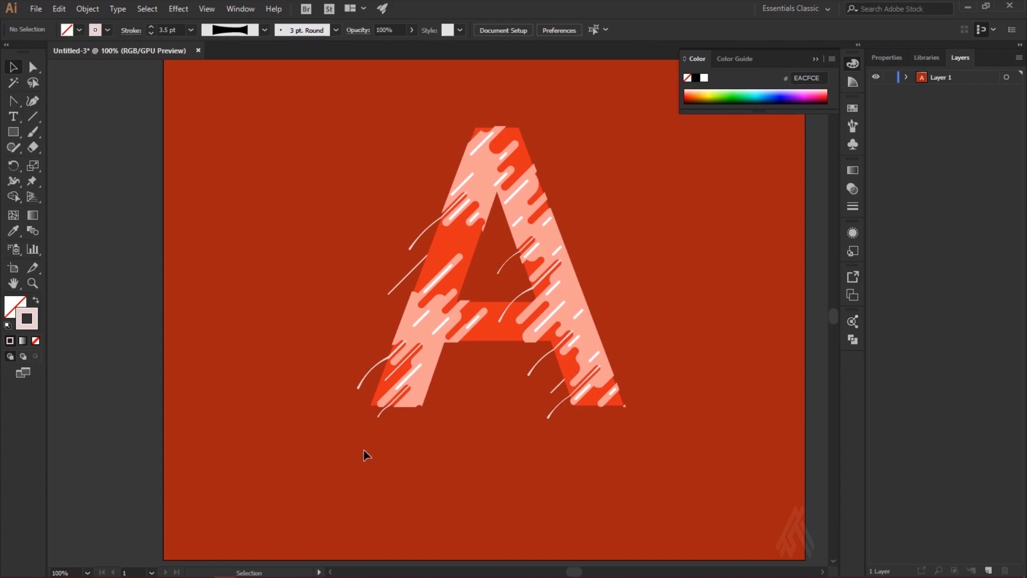
Step: Enter the letter A clip group and select the pink wavy stripes compound path
click(567, 296)
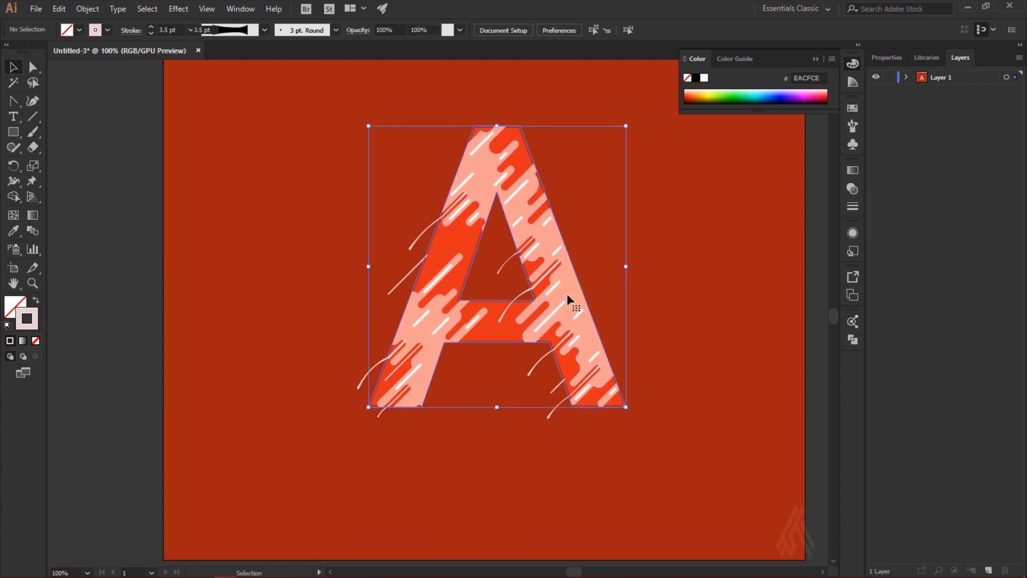
click(600, 290)
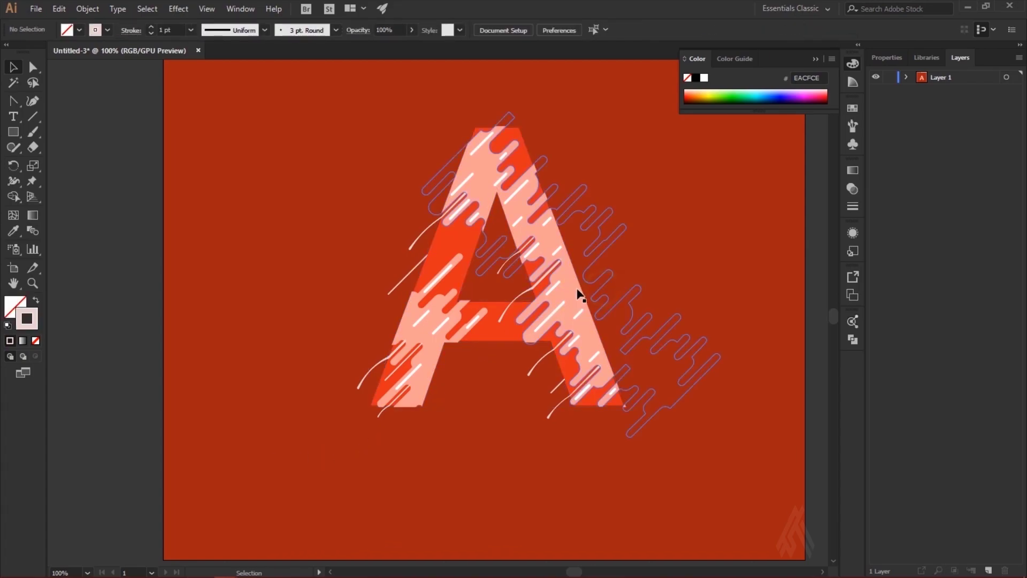
click(578, 289)
double_click(577, 289)
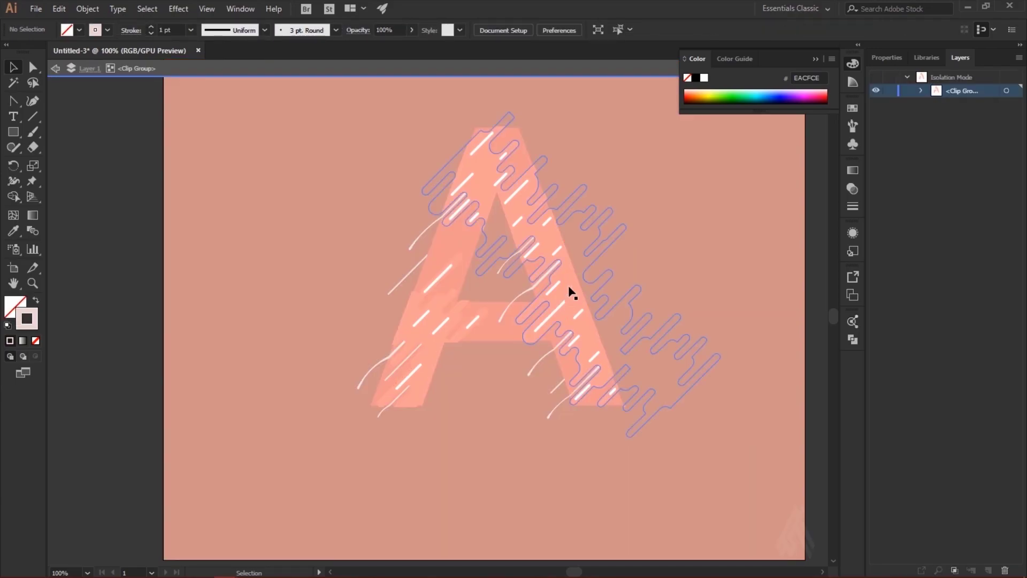
click(570, 291)
drag(465, 319, 411, 325)
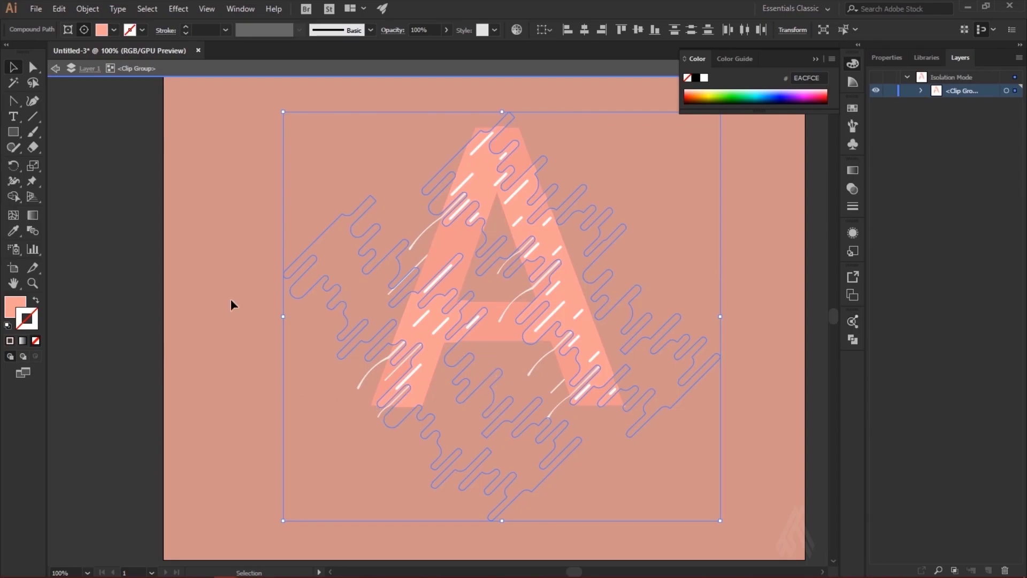
Step: Give the stripes a Drop Shadow with 75% opacity, X -1, Y 0, blur 0, then exit isolation
click(171, 9)
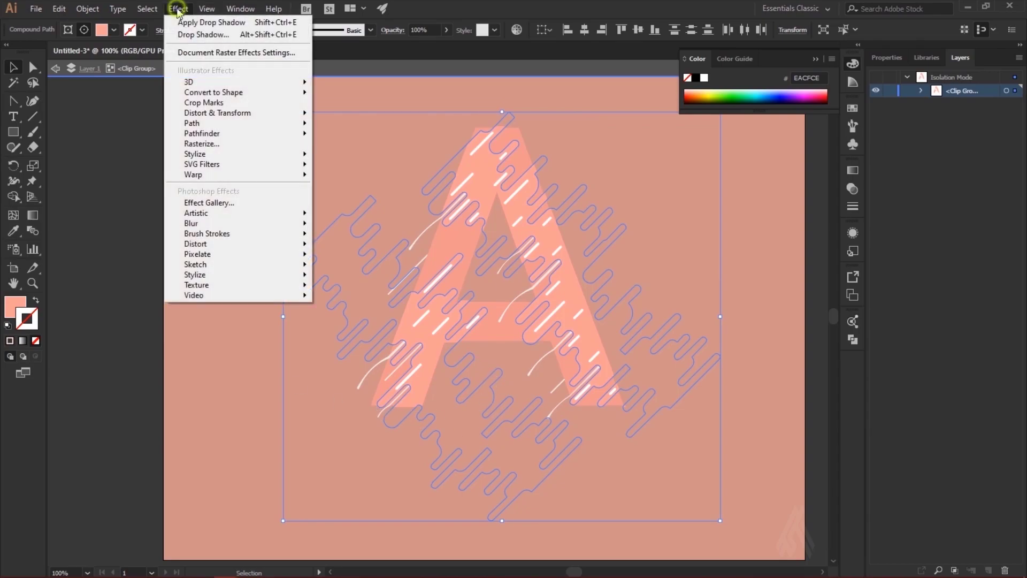
mouse_move(194, 153)
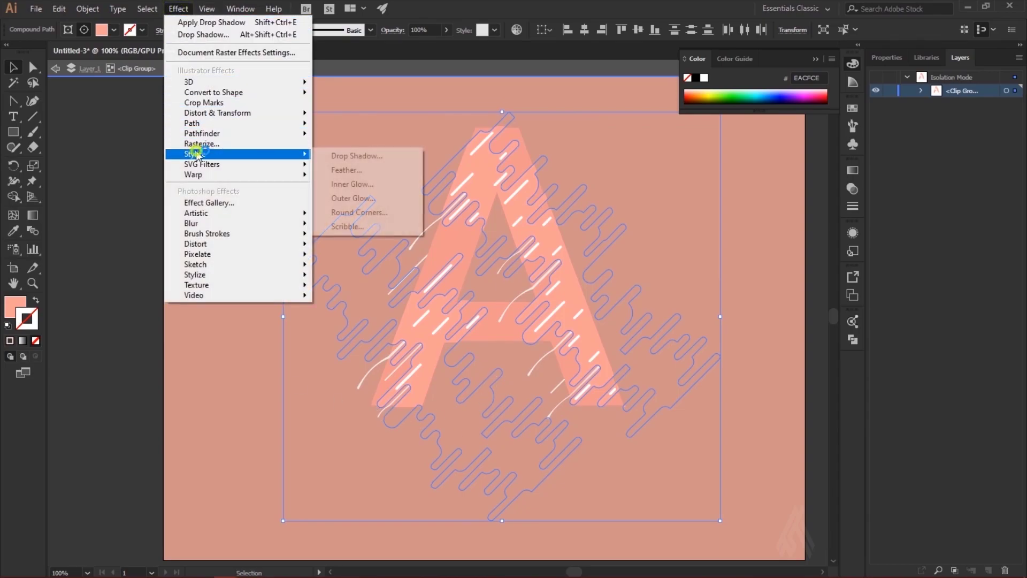
click(333, 157)
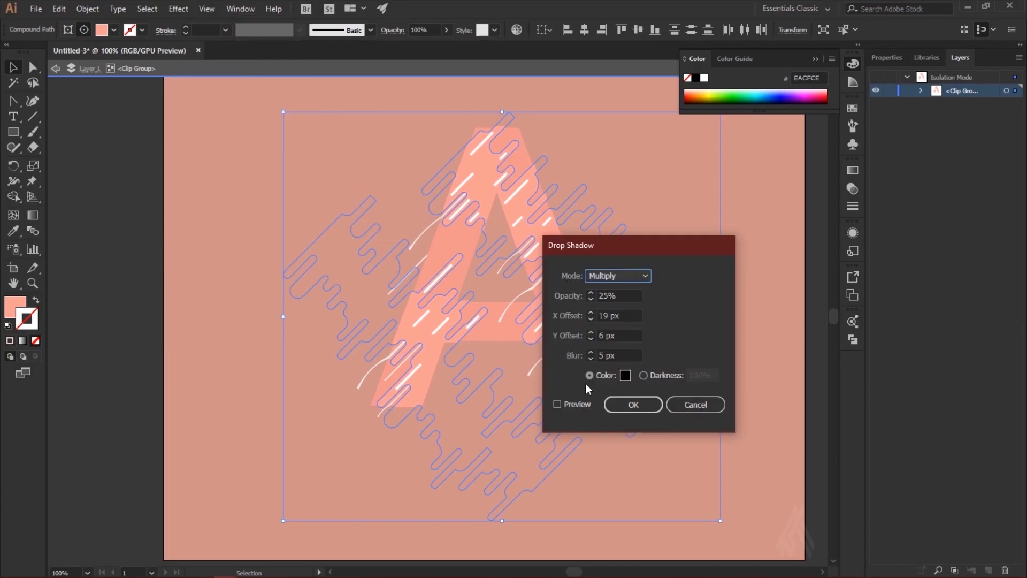
double_click(621, 294)
text(75)
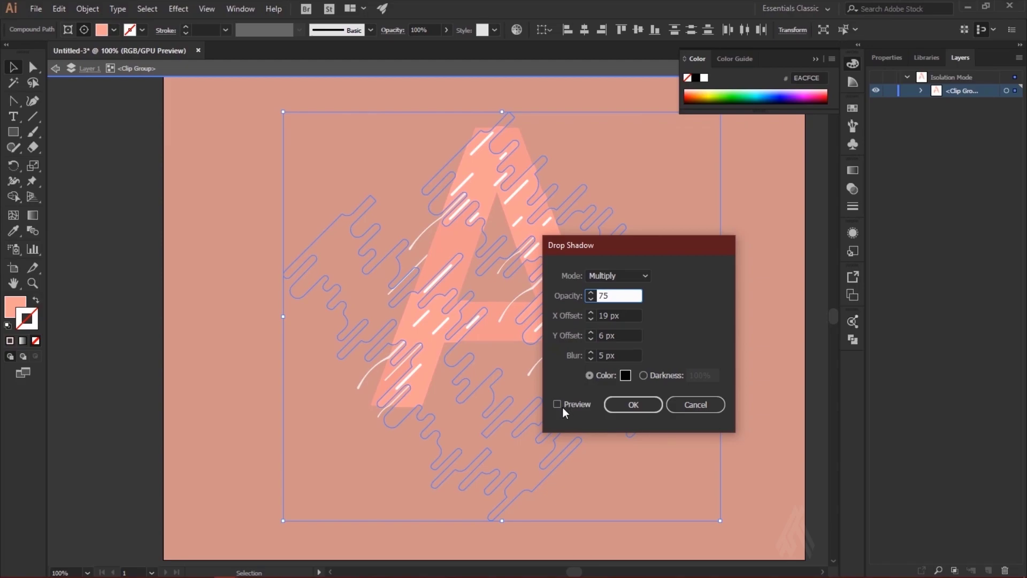
click(563, 407)
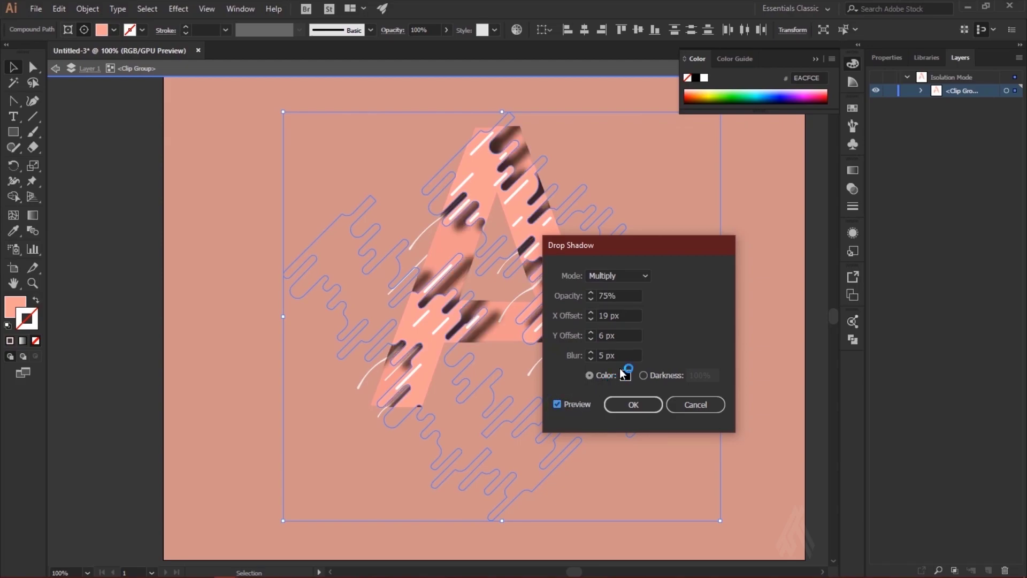
text(-1)
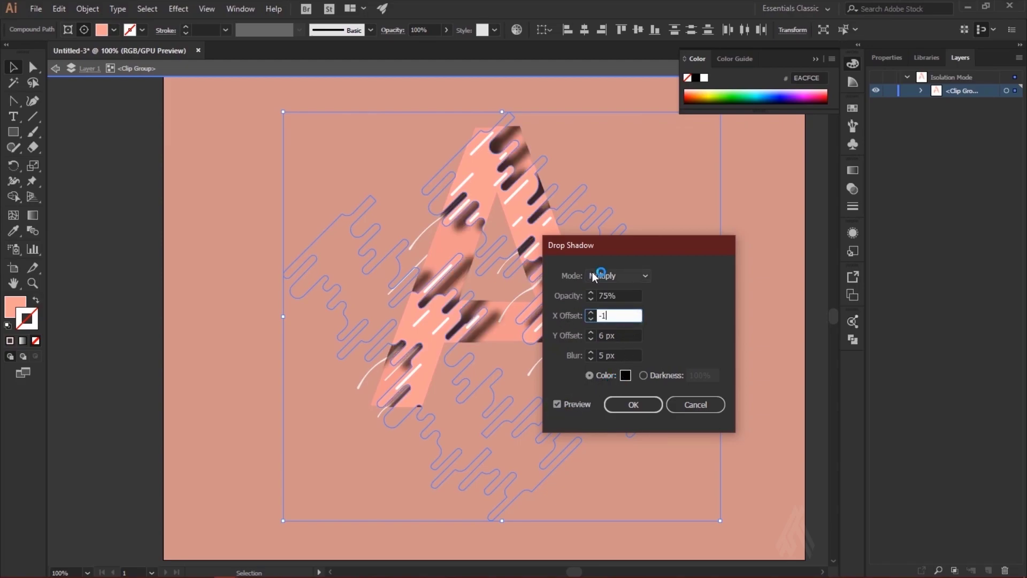
double_click(622, 336)
text(0)
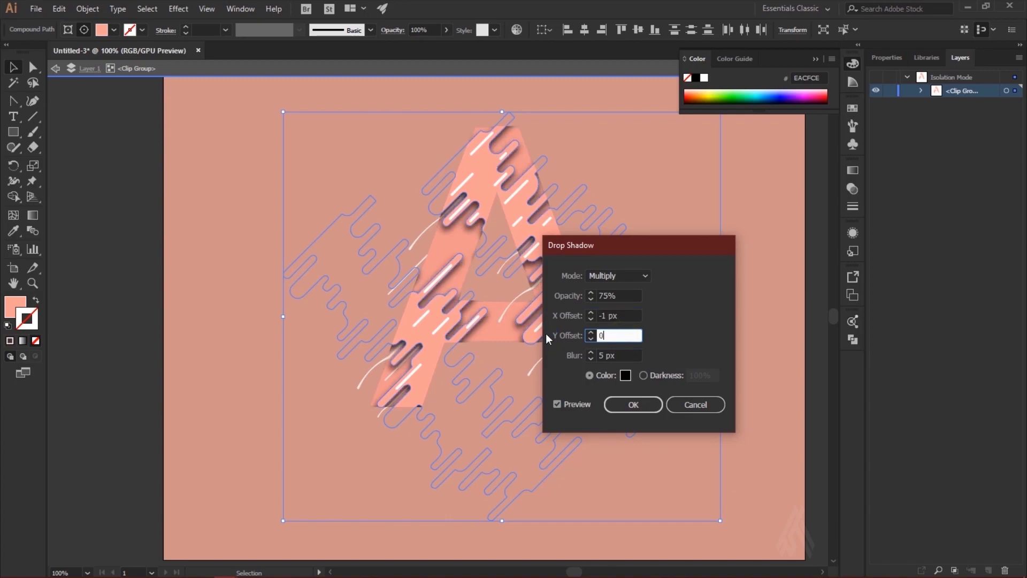
drag(624, 357, 598, 357)
text(0)
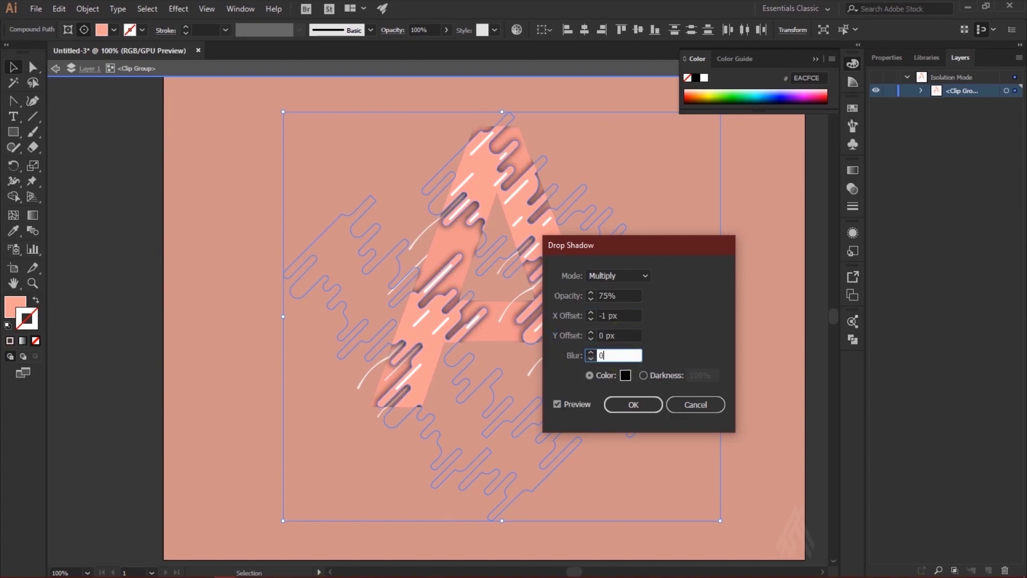
click(623, 337)
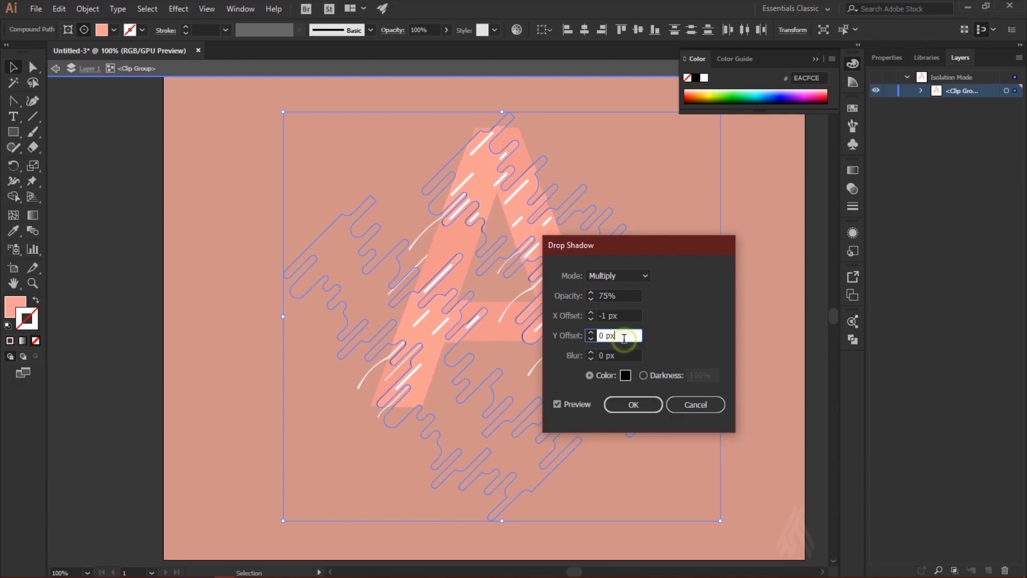
click(638, 408)
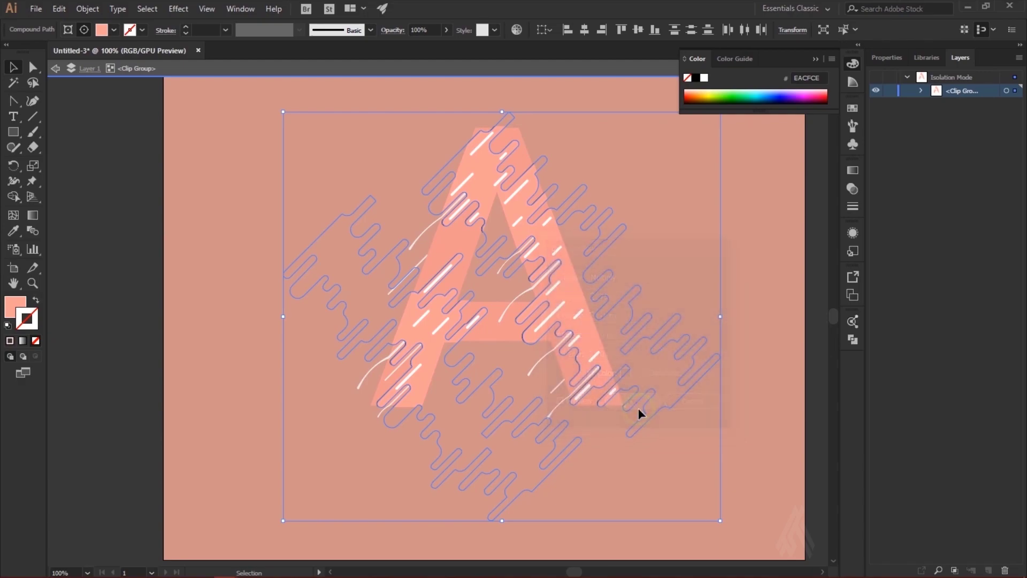
double_click(229, 337)
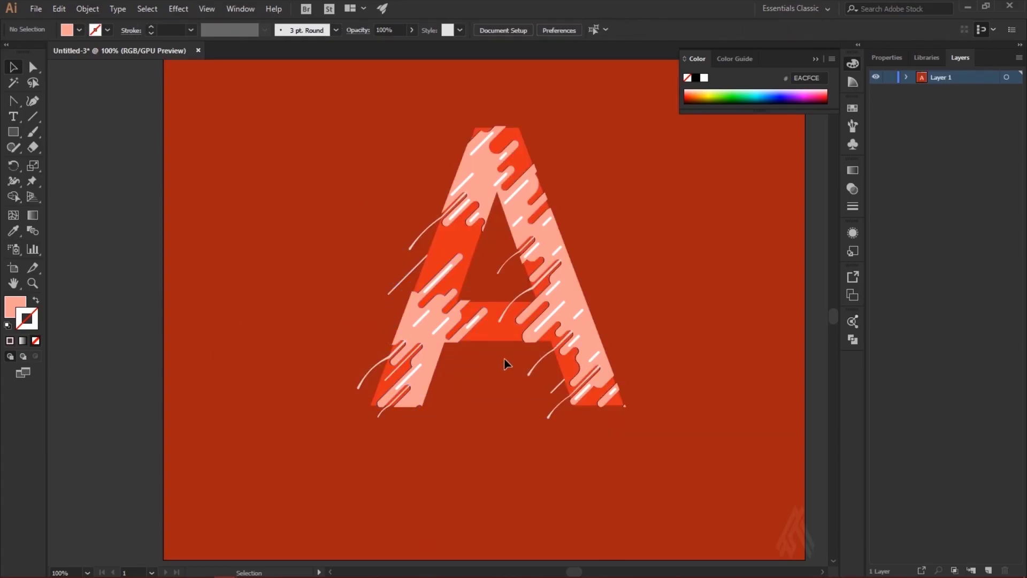
Step: At 200% zoom, select the seven curved white streaks around the letter A together
key(ctrl+plus)
key(ctrl+plus)
key(ctrl+plus)
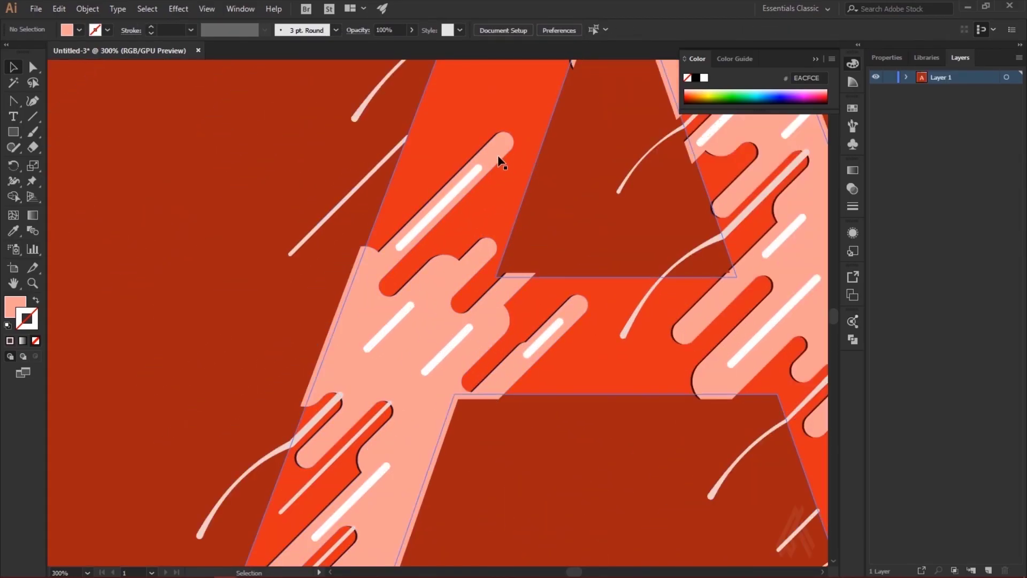
key(ctrl+1)
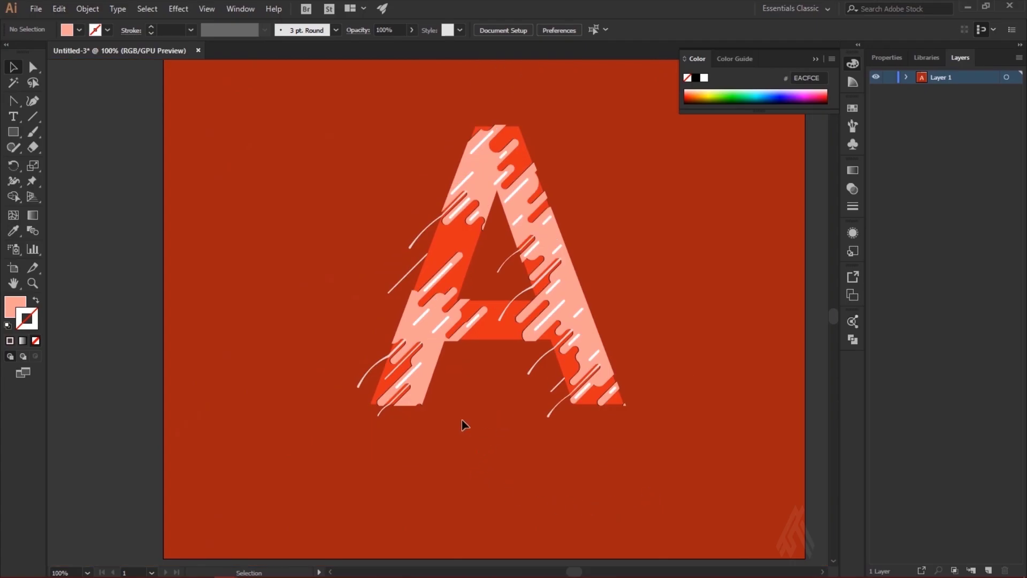
key(ctrl+plus)
key(ctrl+plus)
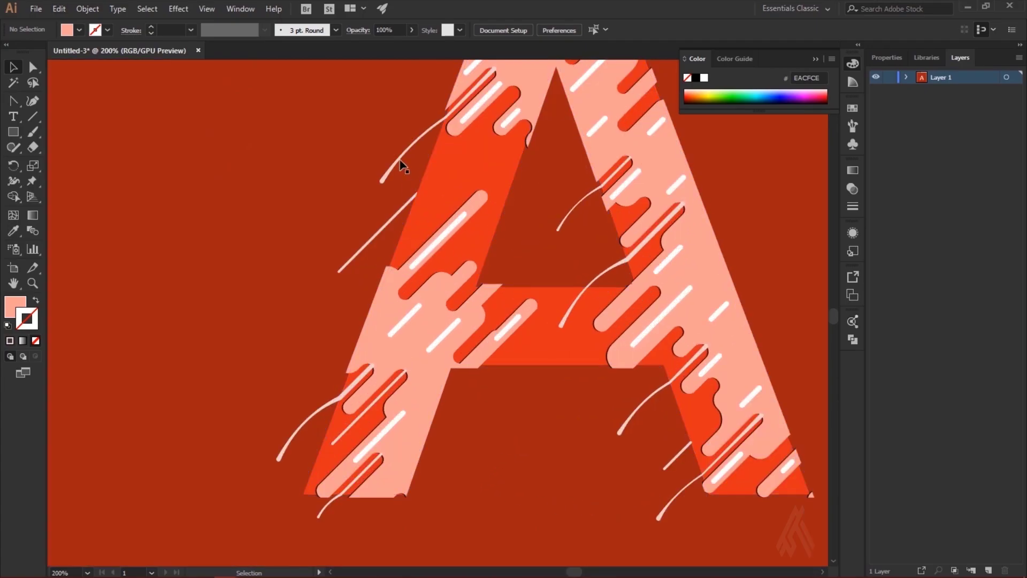
click(399, 160)
shift+click(353, 262)
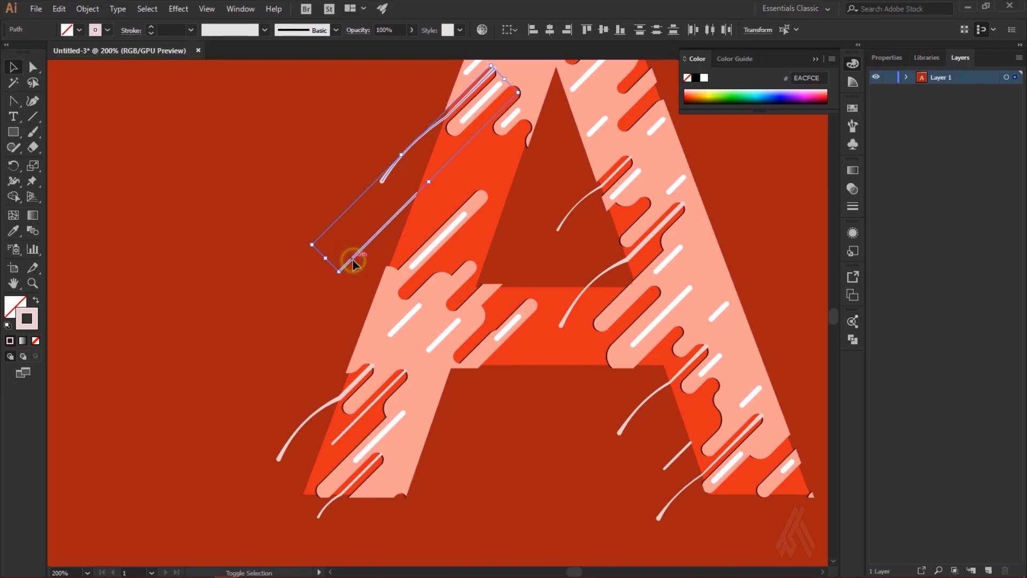
shift+click(317, 416)
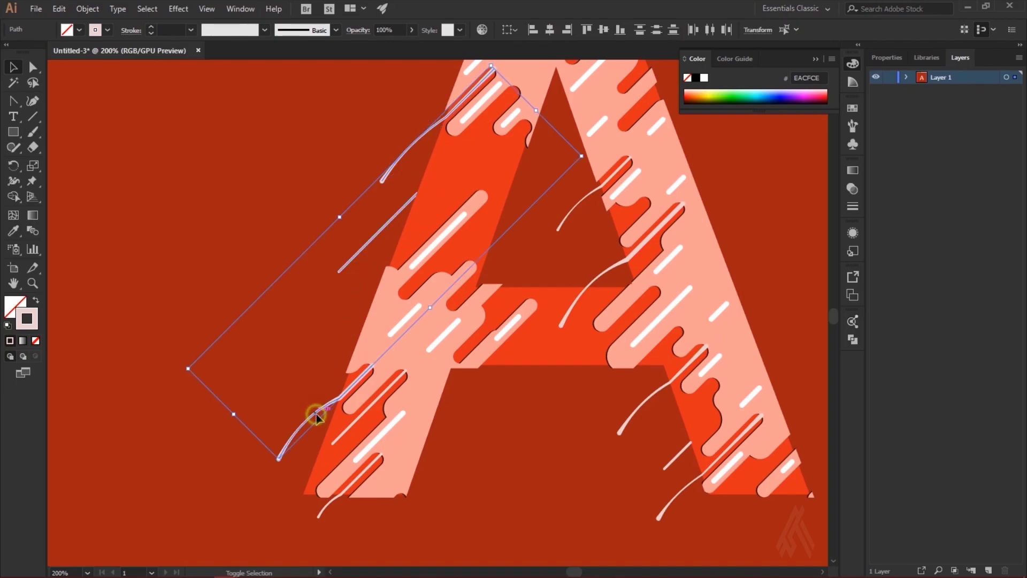
shift+click(325, 510)
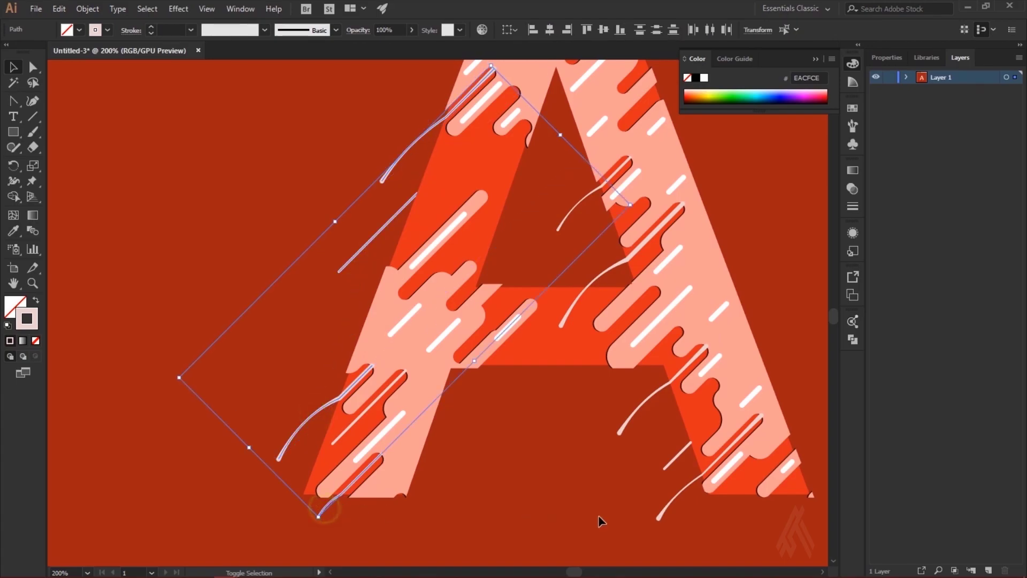
shift+click(675, 501)
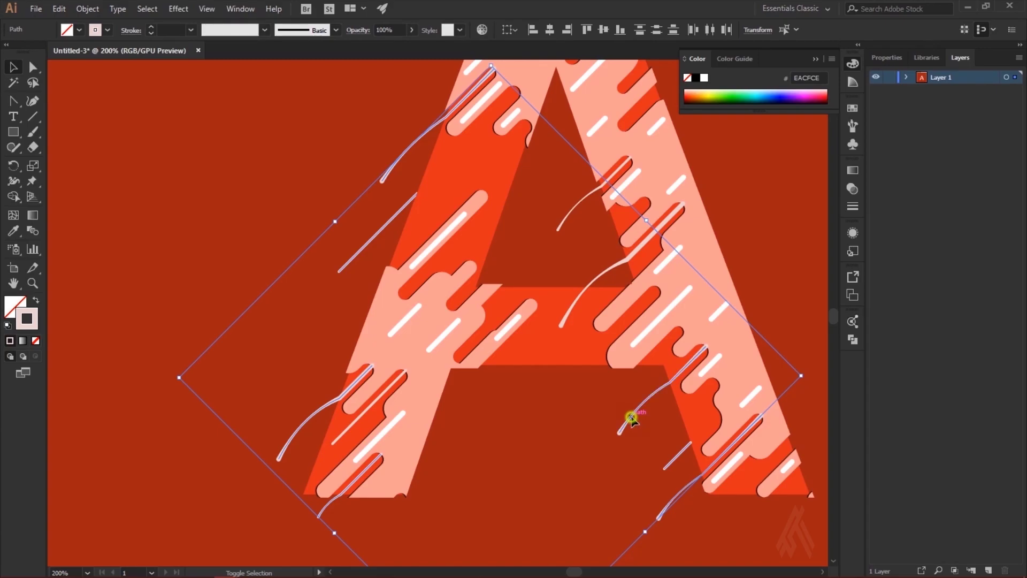
shift+click(603, 276)
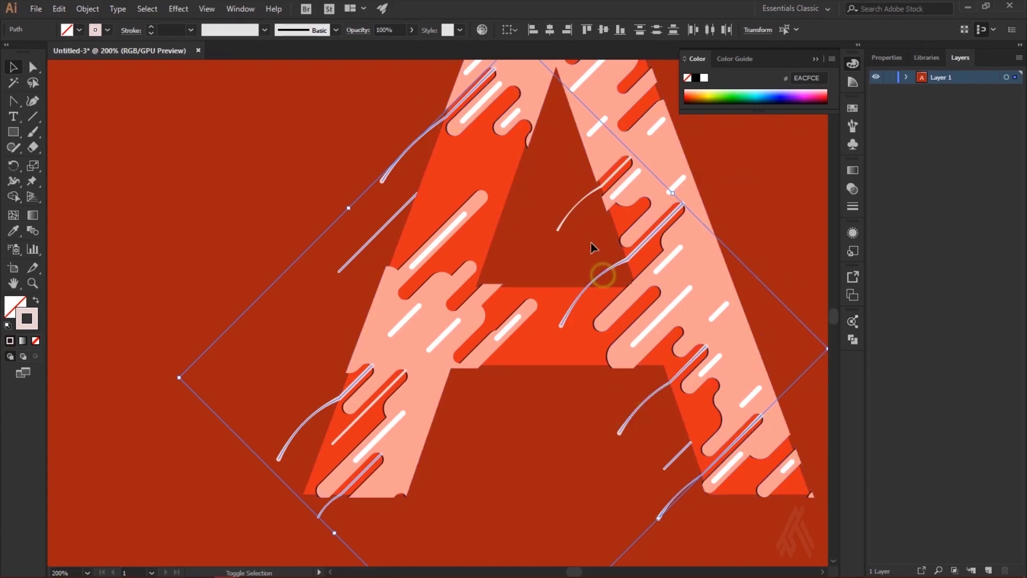
shift+click(578, 206)
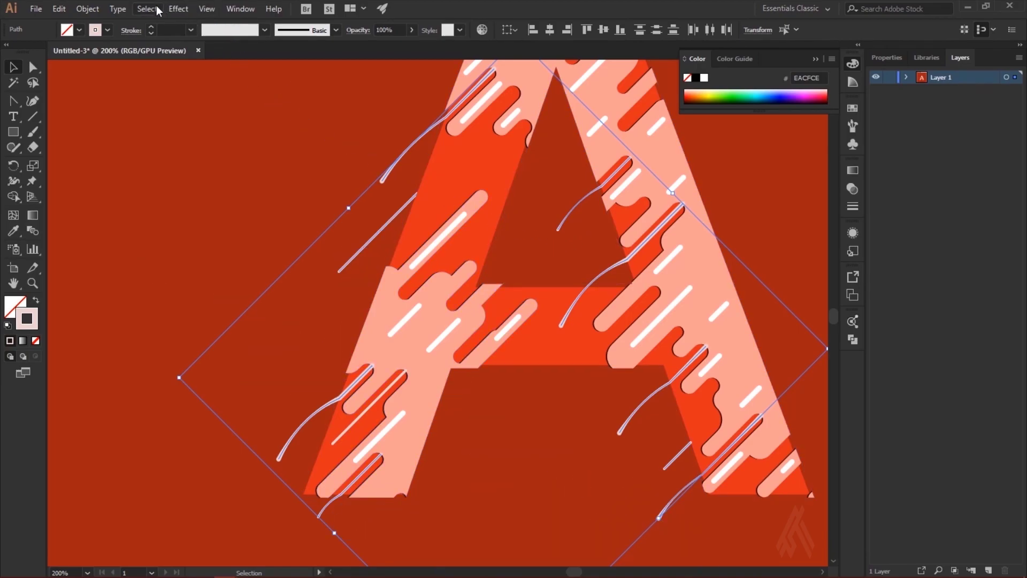
Step: Apply the same Drop Shadow to the selected streaks, then deselect and zoom out
click(175, 9)
mouse_move(197, 153)
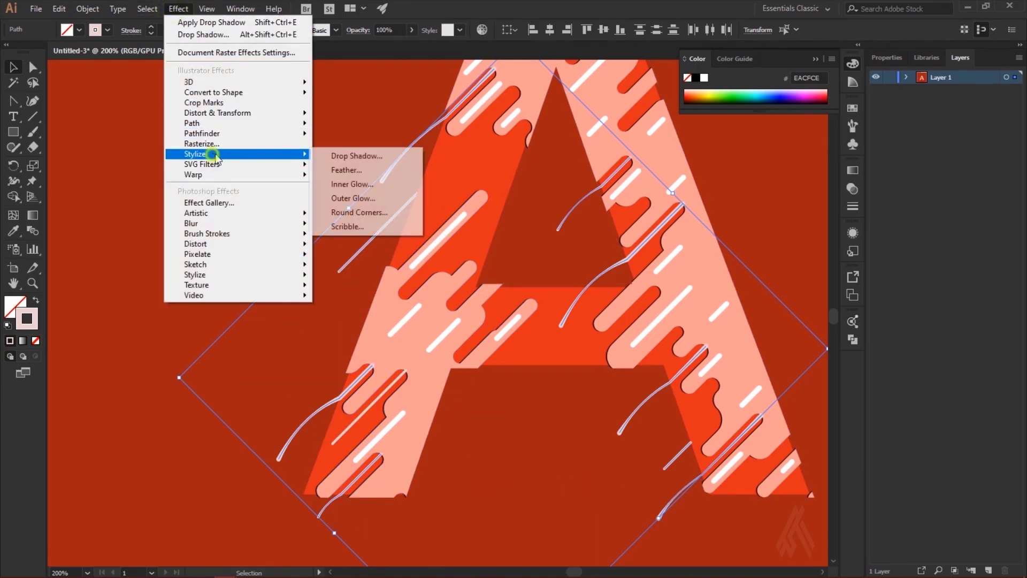
click(358, 159)
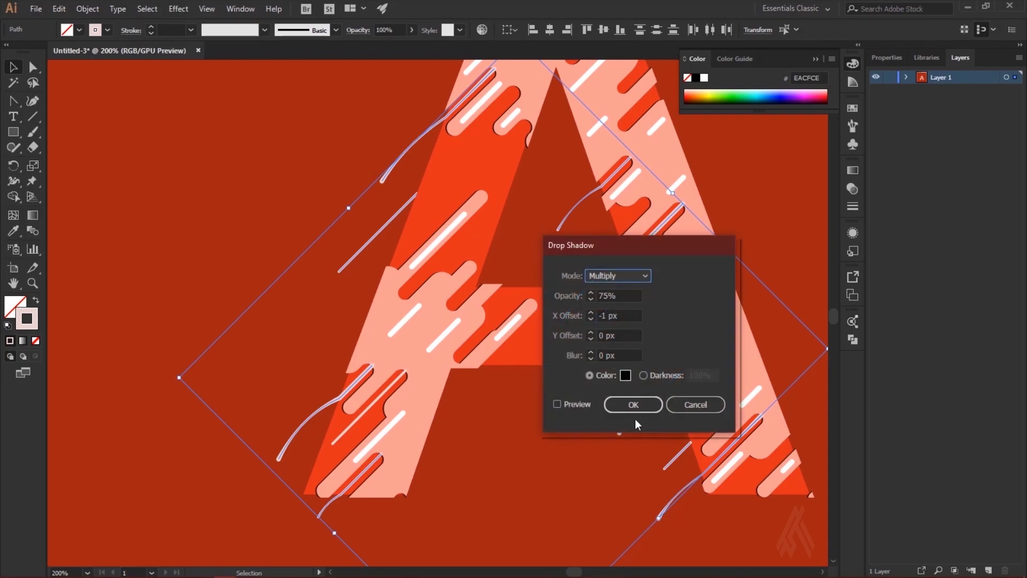
click(559, 404)
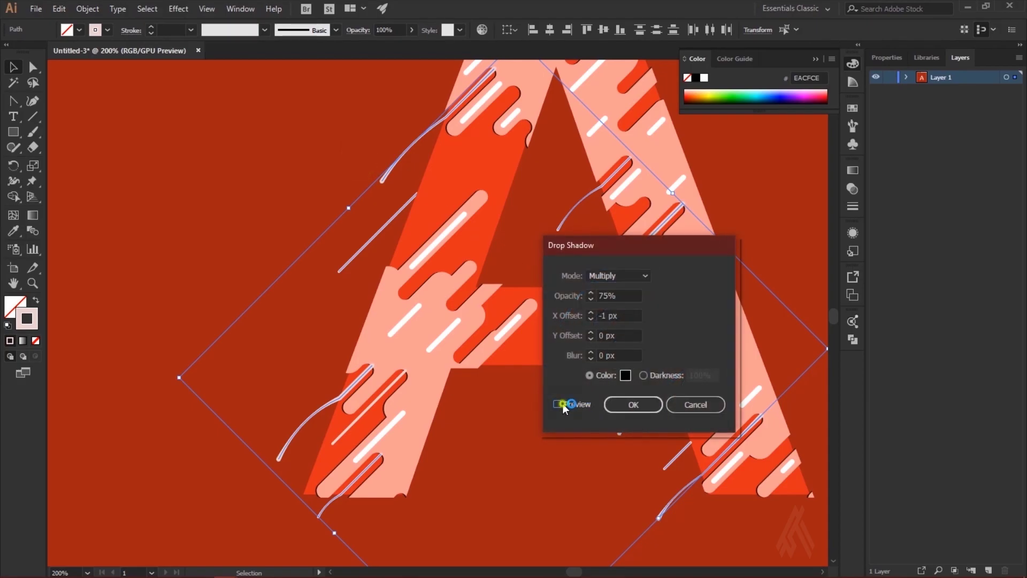
click(632, 404)
click(240, 257)
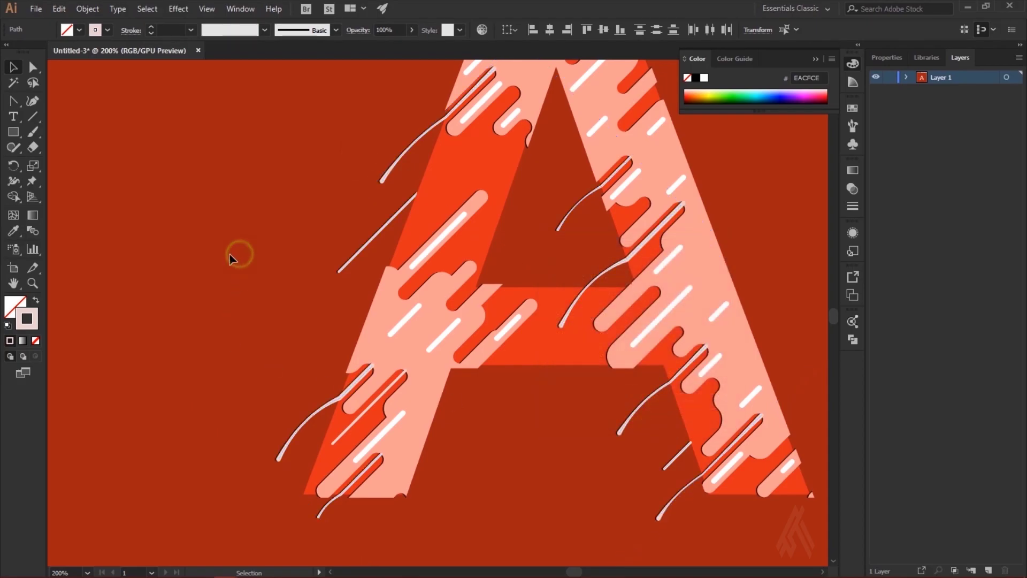
key(ctrl+minus)
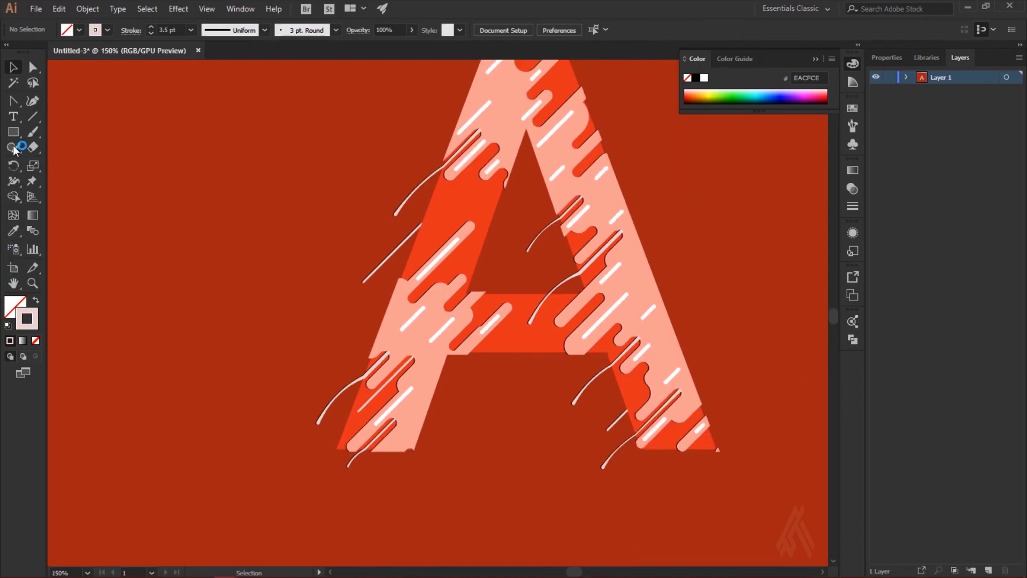
Step: Draw a small circle left of the A with no stroke and the A's pink fill
click(12, 134)
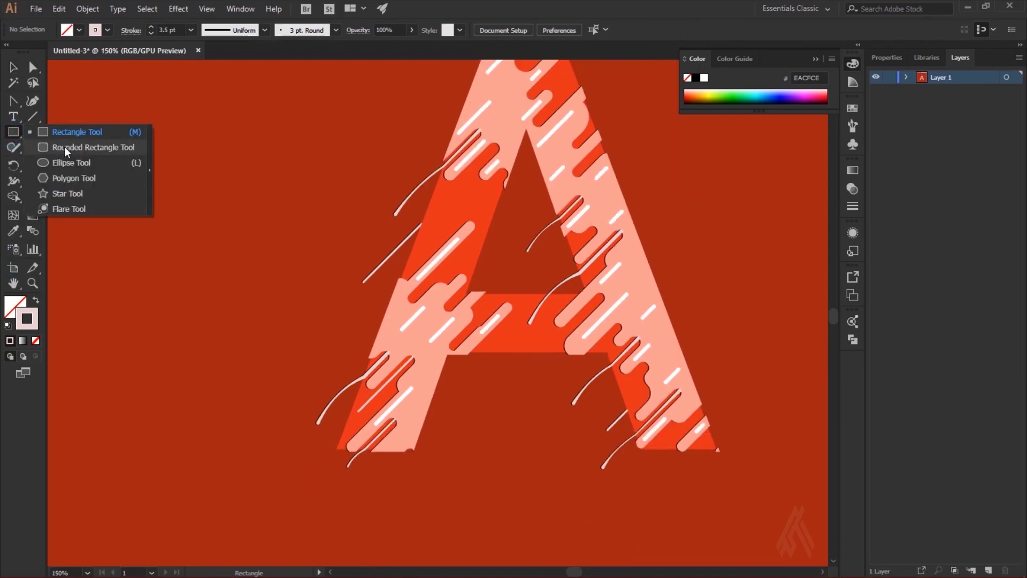
drag(322, 191, 340, 208)
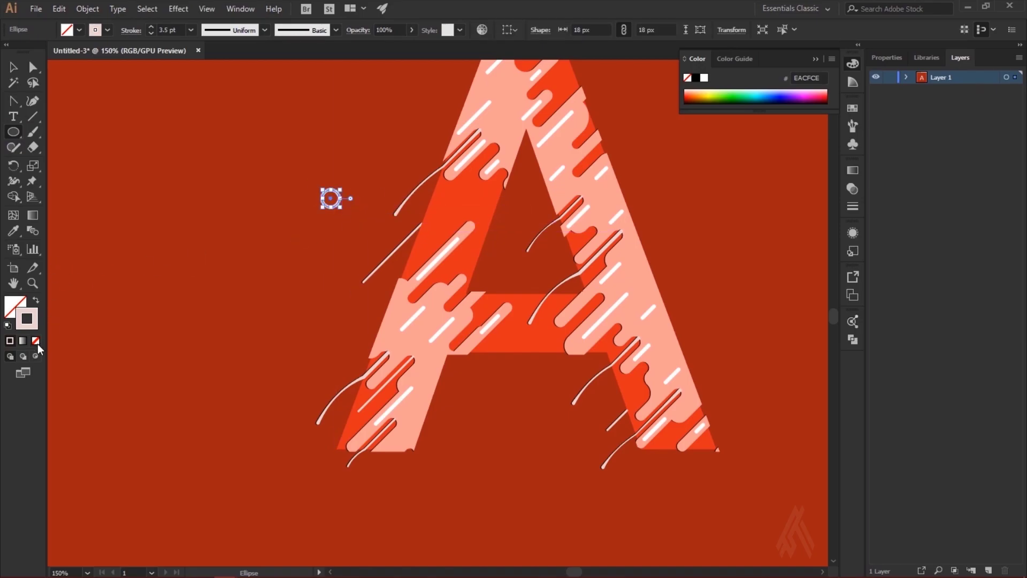
click(36, 341)
click(14, 305)
key(ctrl+minus)
key(i)
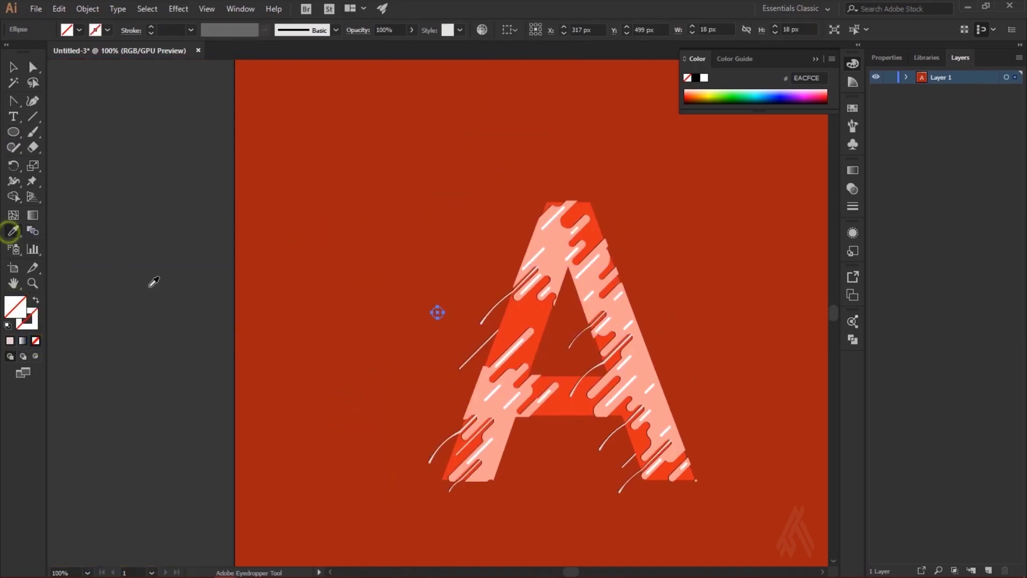
click(563, 247)
key(v)
key(ctrl+plus)
key(ctrl+plus)
key(ctrl+plus)
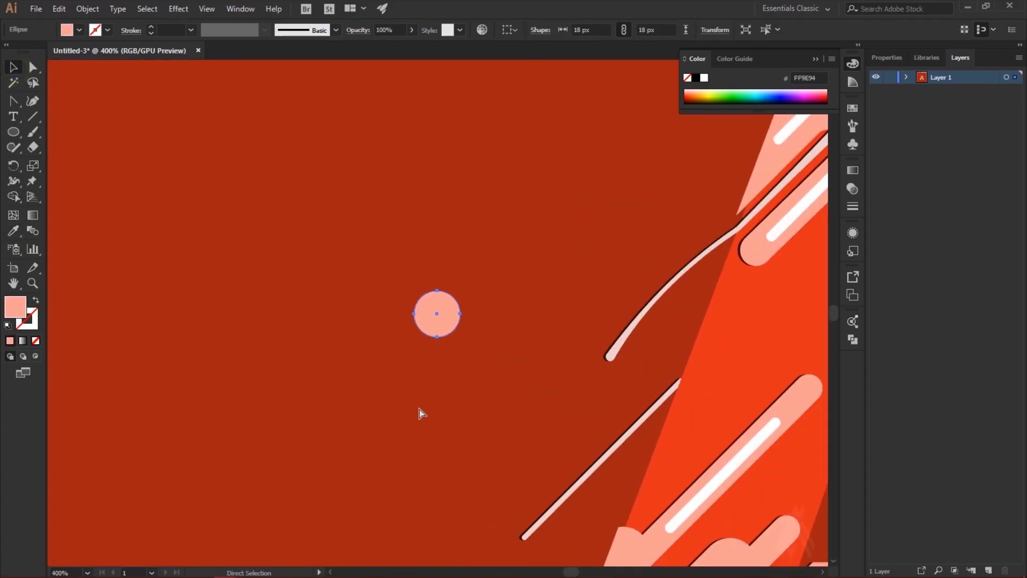
Step: Make a smaller light-pink highlight copy of the circle and place it on the pink circle
mouse_move(452, 323)
mouse_down()
mouse_move(523, 330)
mouse_move(510, 316)
mouse_up()
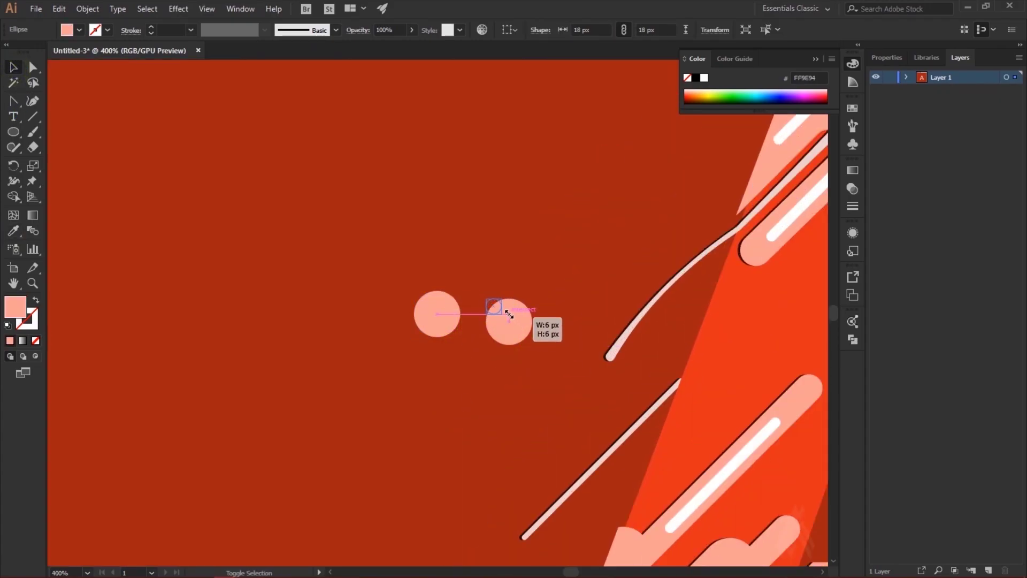
click(14, 231)
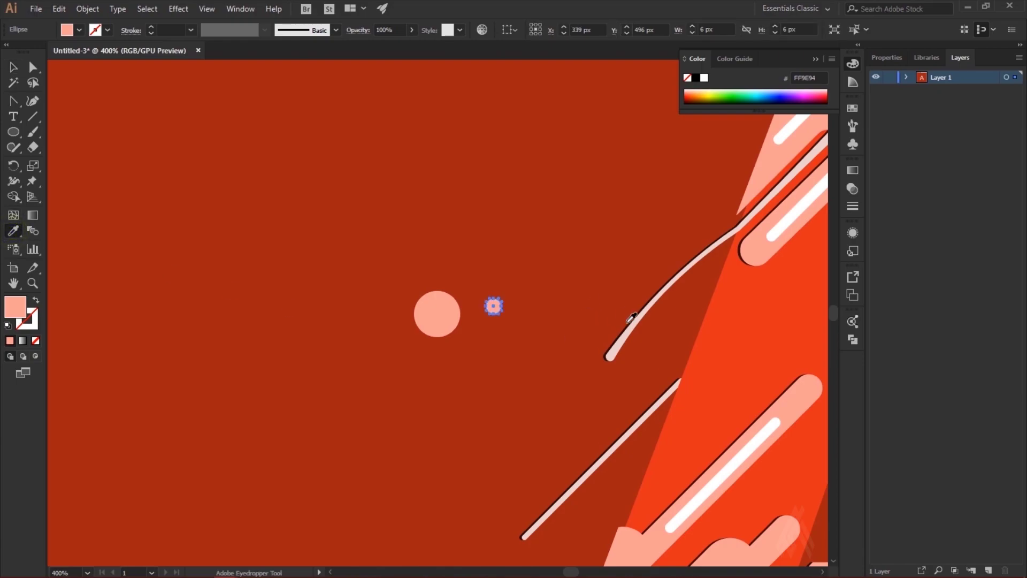
click(619, 340)
click(13, 67)
key(ctrl+plus)
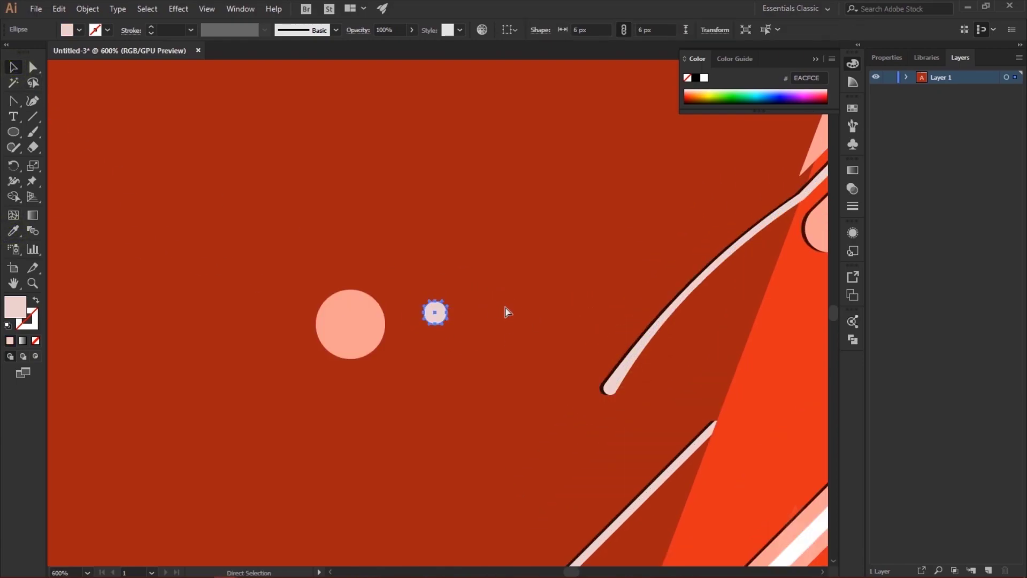
mouse_move(442, 314)
mouse_down()
mouse_move(361, 317)
mouse_move(402, 316)
mouse_up()
click(449, 260)
Step: Group the pink circle and its highlight into a single bubble
key(ctrl+minus)
click(440, 313)
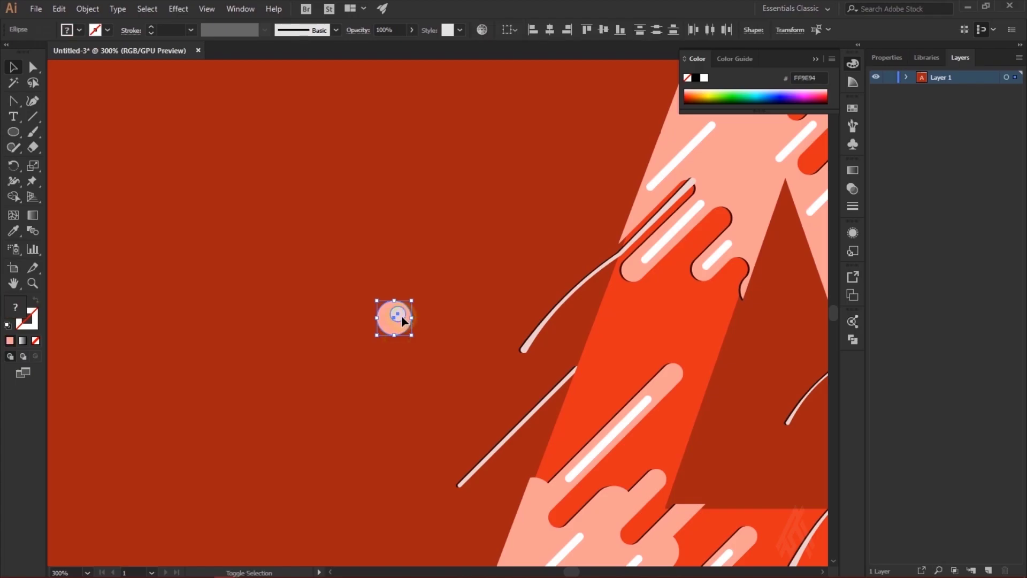
right_click(402, 316)
click(435, 394)
click(377, 328)
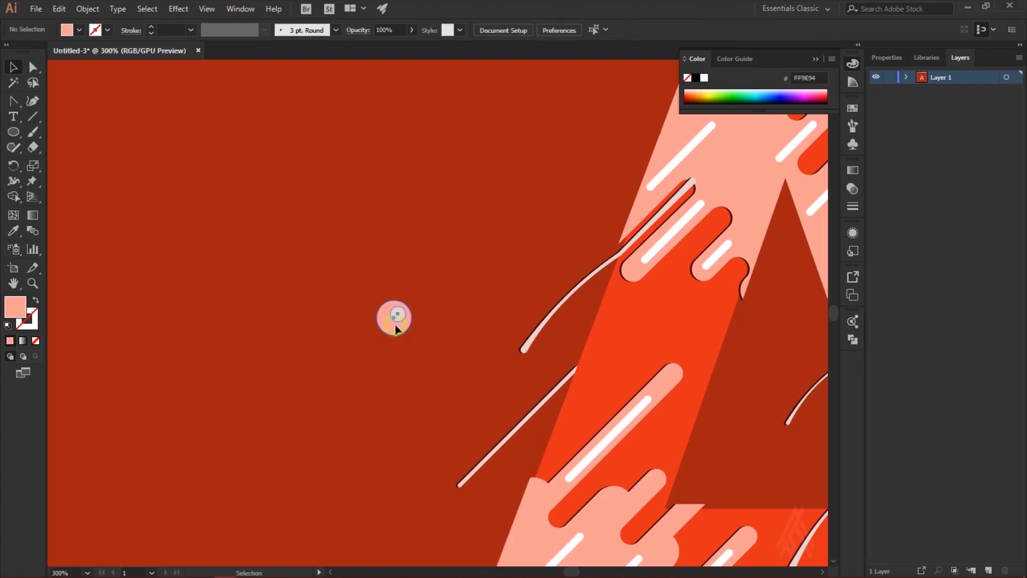
key(ctrl+minus)
Step: Copy the bubble onto the A's left leg, across the crossbar, and below the left leg
click(428, 367)
drag(428, 367, 568, 326)
click(467, 332)
scroll(467, 338, down, 3)
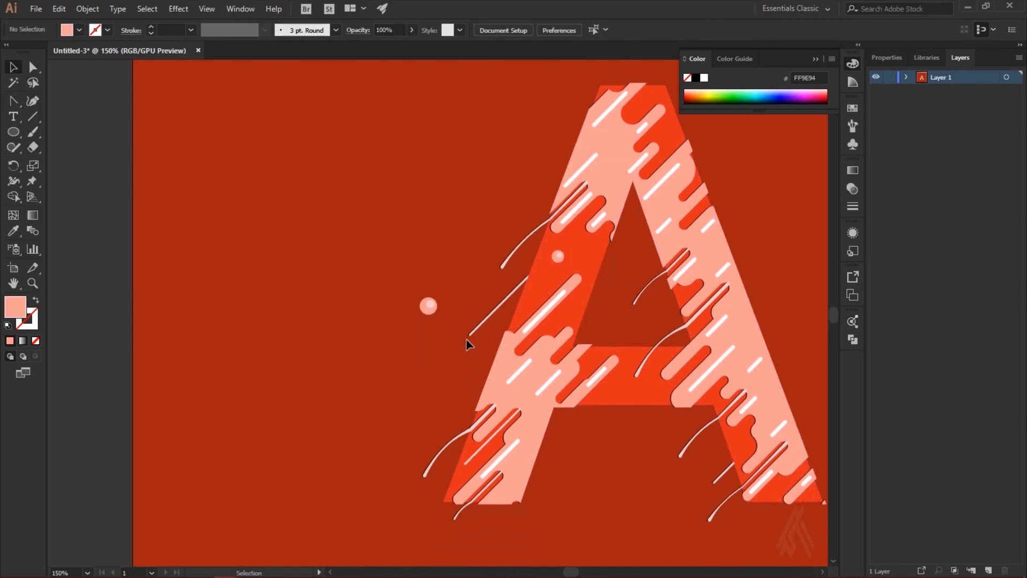
click(428, 310)
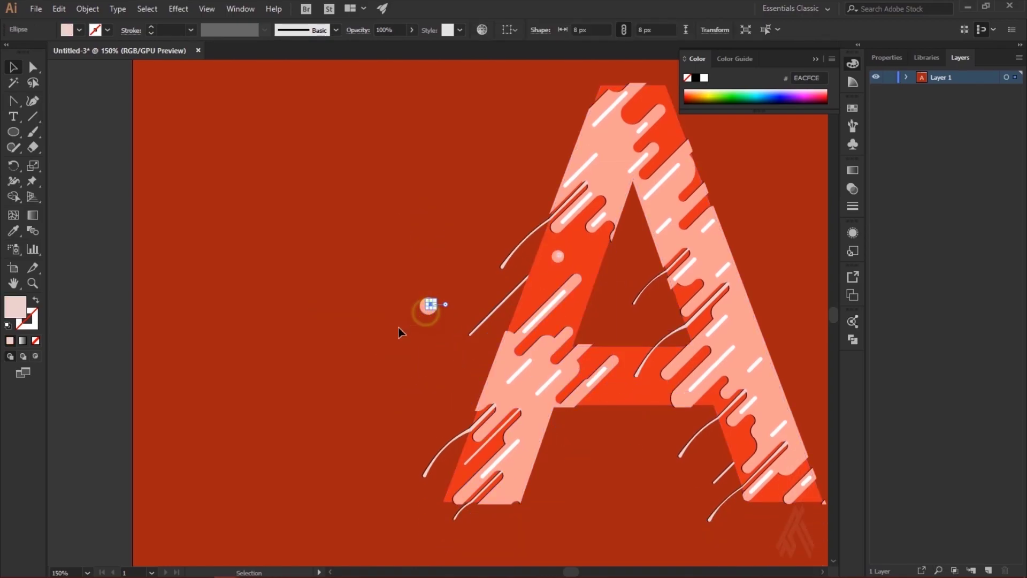
click(388, 308)
drag(431, 315, 618, 393)
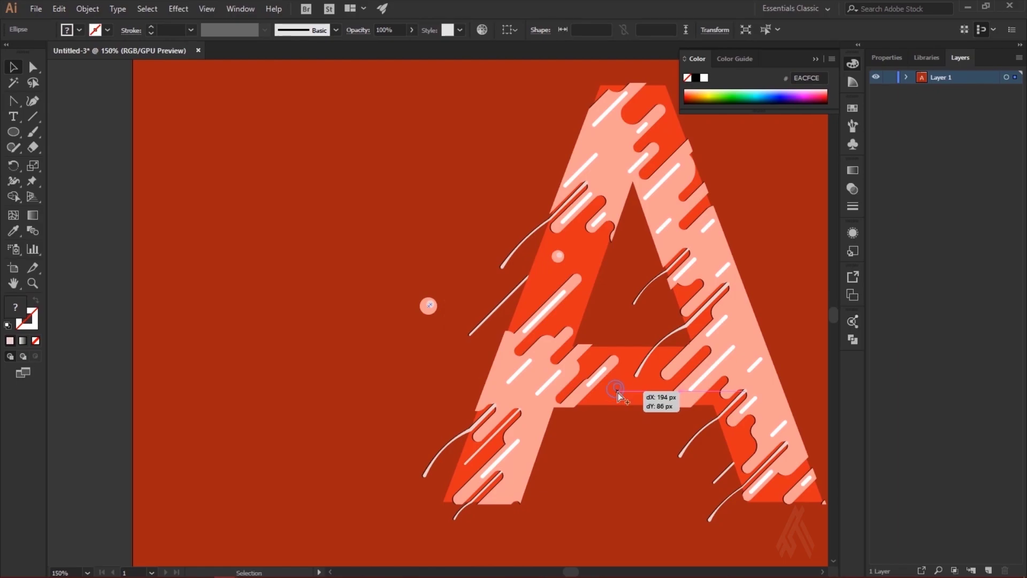
scroll(651, 453, down, 3)
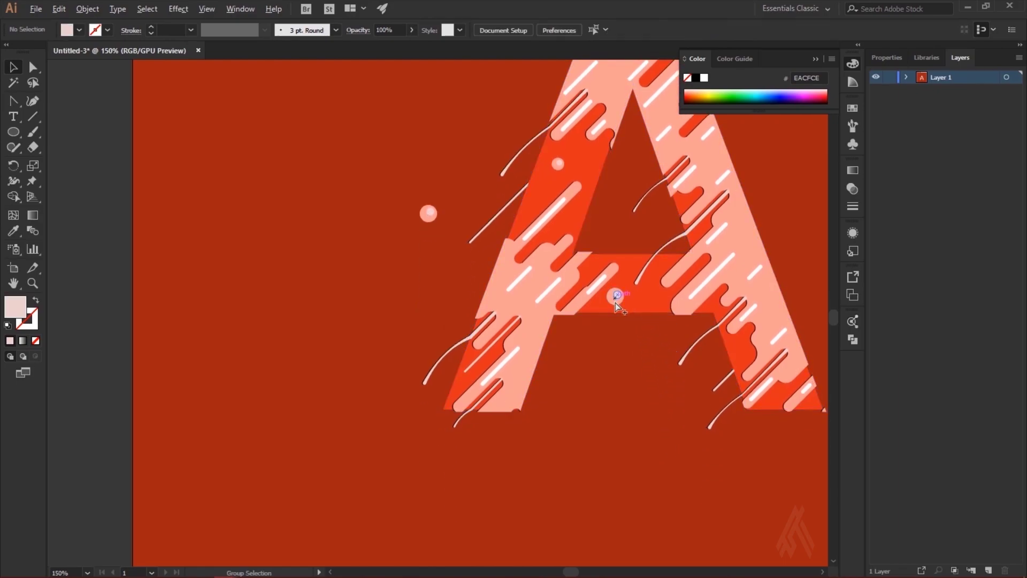
alt+drag(615, 304, 698, 412)
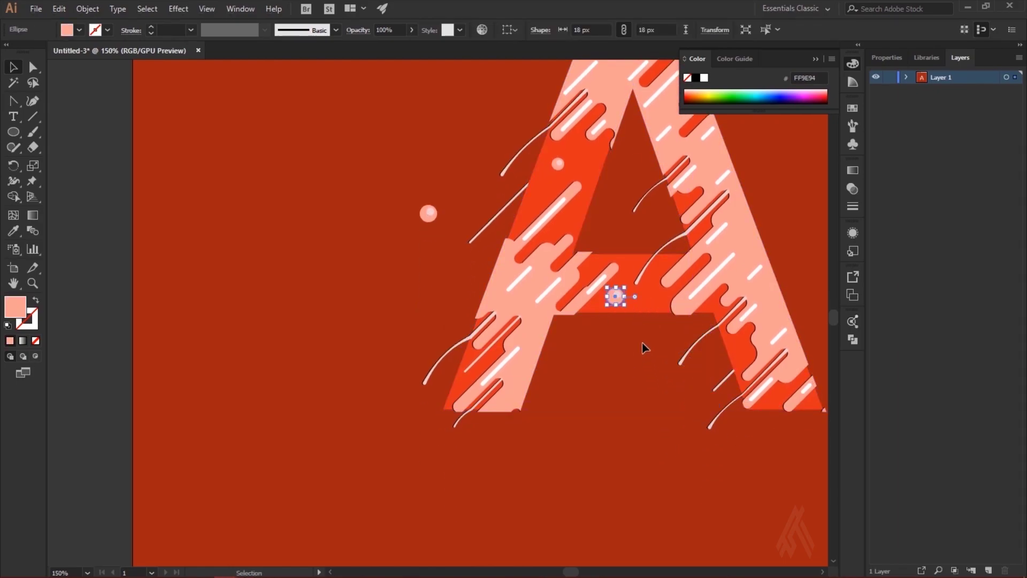
mouse_move(615, 297)
mouse_down()
mouse_move(639, 321)
mouse_move(559, 425)
mouse_up()
click(618, 431)
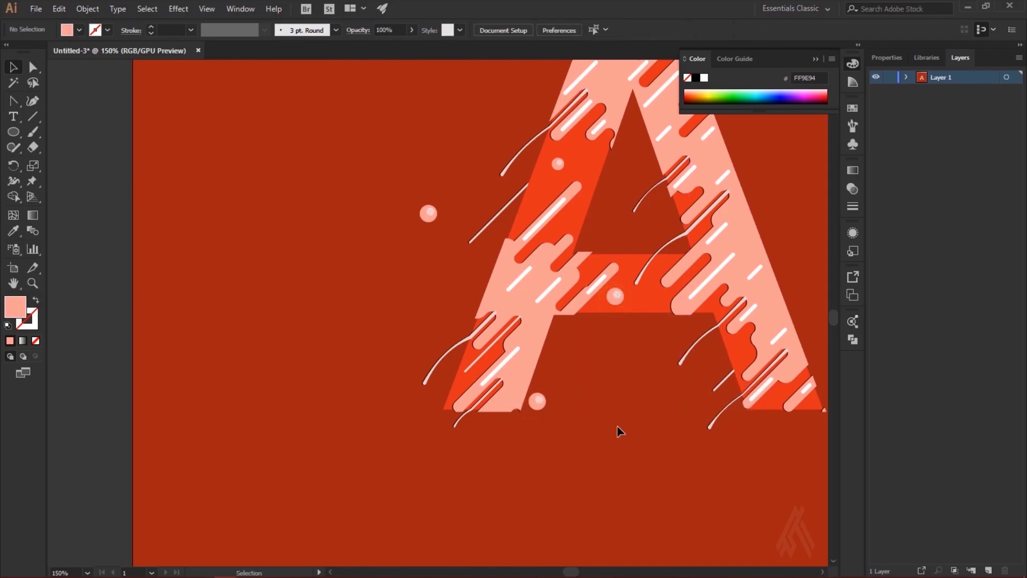
Step: Add bubble copies near the right leg's bottom and beside it, then reposition one bubble
alt+drag(558, 164, 717, 363)
scroll(665, 470, up, 3)
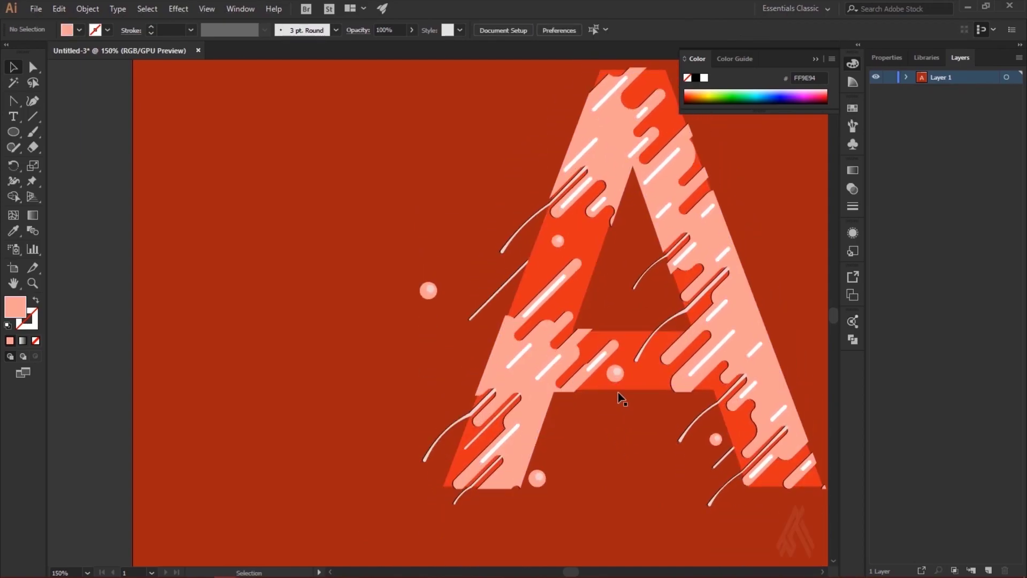
alt+drag(542, 484, 765, 291)
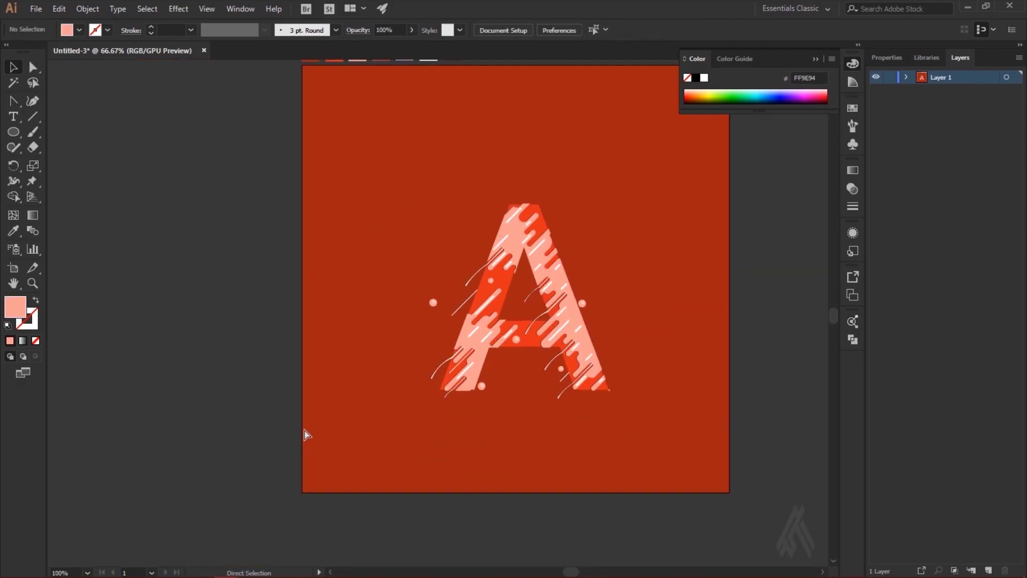
scroll(663, 435, up, 1)
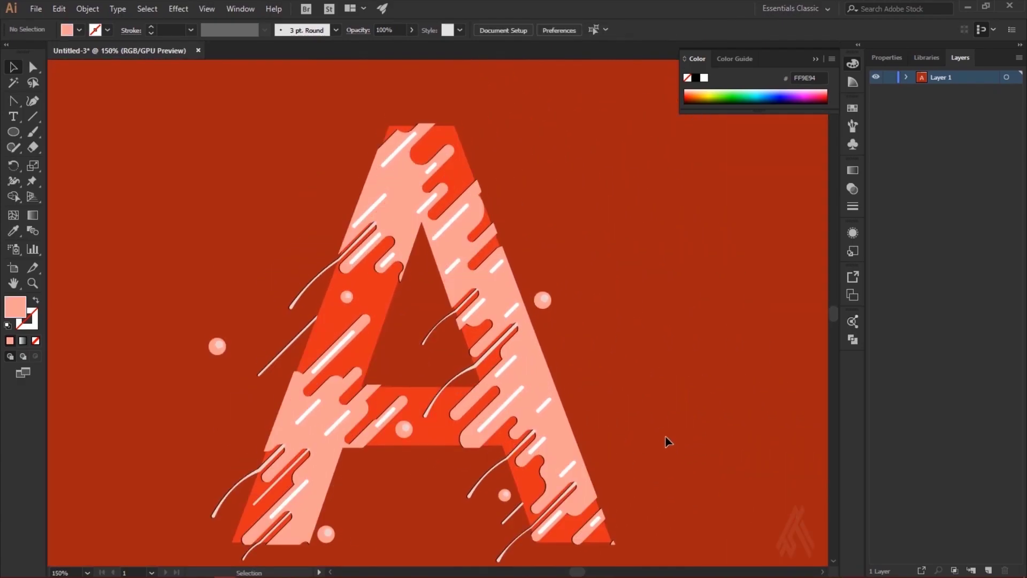
drag(551, 303, 551, 337)
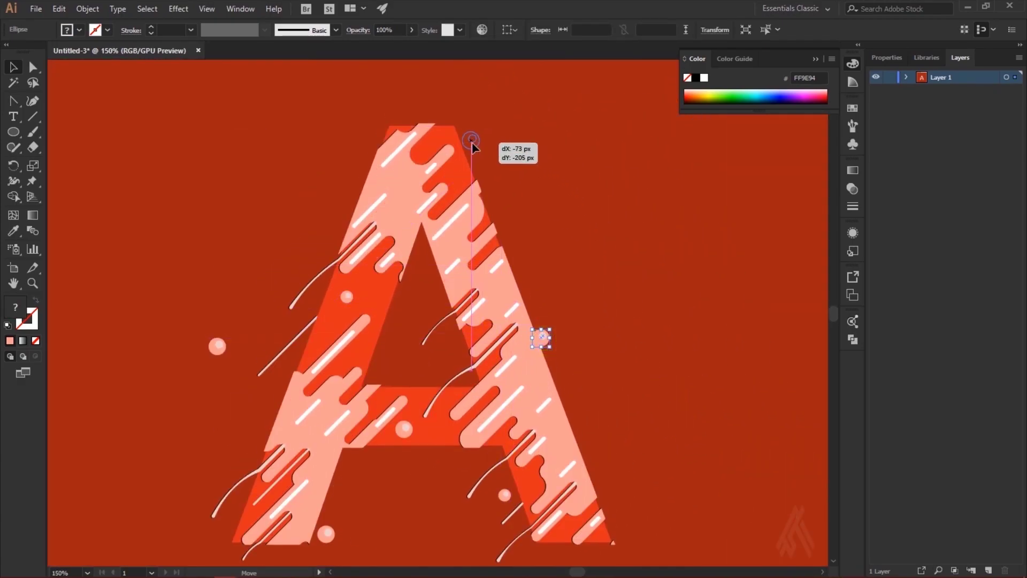
drag(544, 342, 460, 179)
click(591, 268)
scroll(590, 358, down, 2)
scroll(590, 357, up, 1)
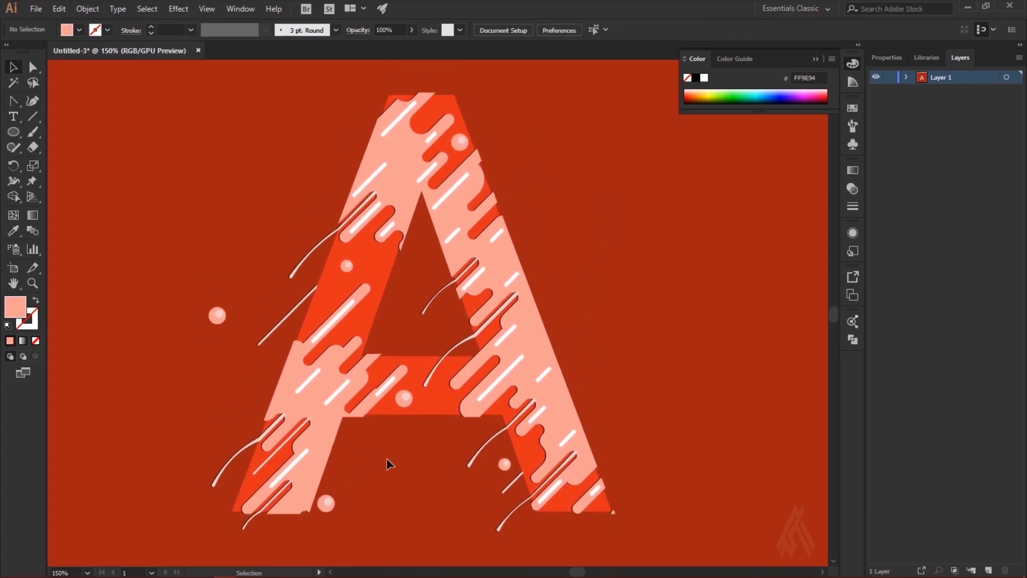
Step: Move the left bubble closer to the A and zoom out to the whole letter
drag(216, 319, 266, 364)
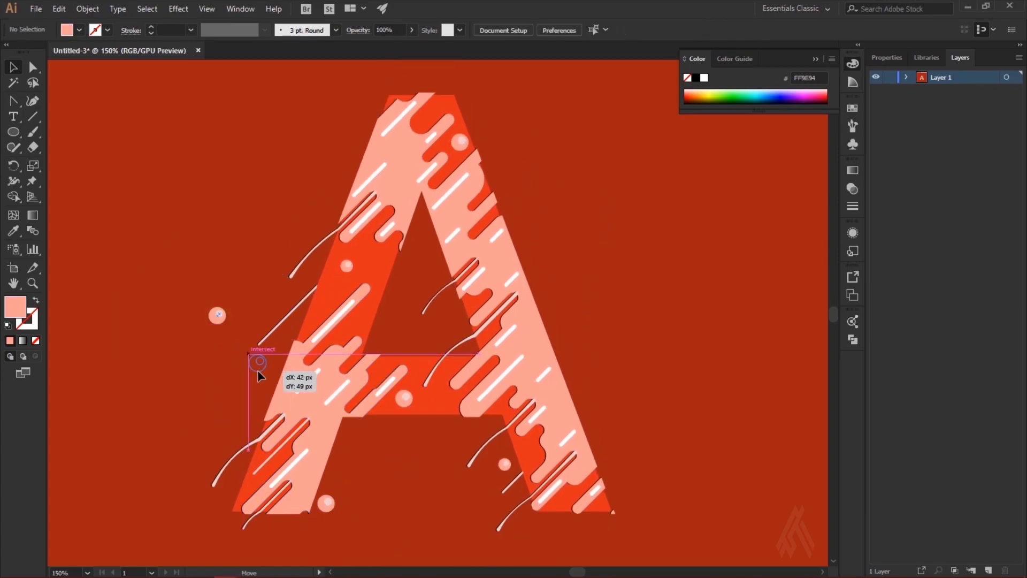
click(190, 409)
scroll(170, 426, down, 1)
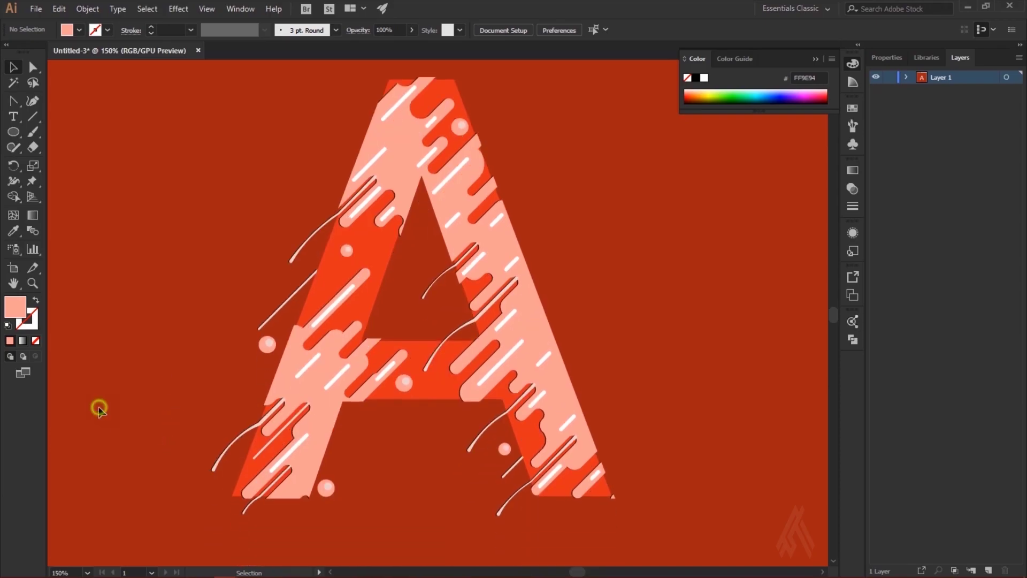
scroll(99, 409, up, 2)
scroll(101, 447, up, 3)
key(ctrl+1)
key(a)
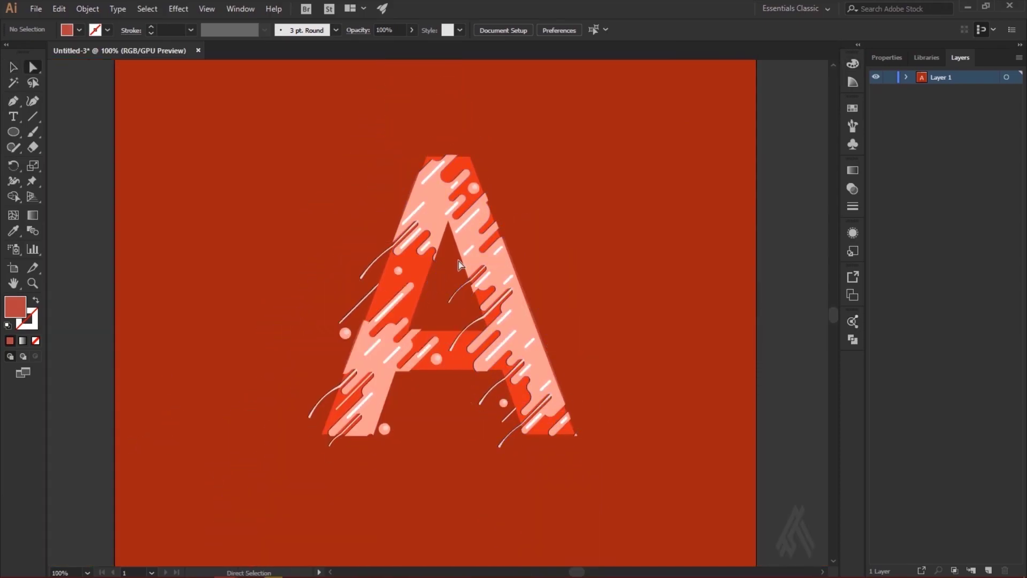
Step: Select the A's inner triangle and pan the view up to its apex
click(463, 293)
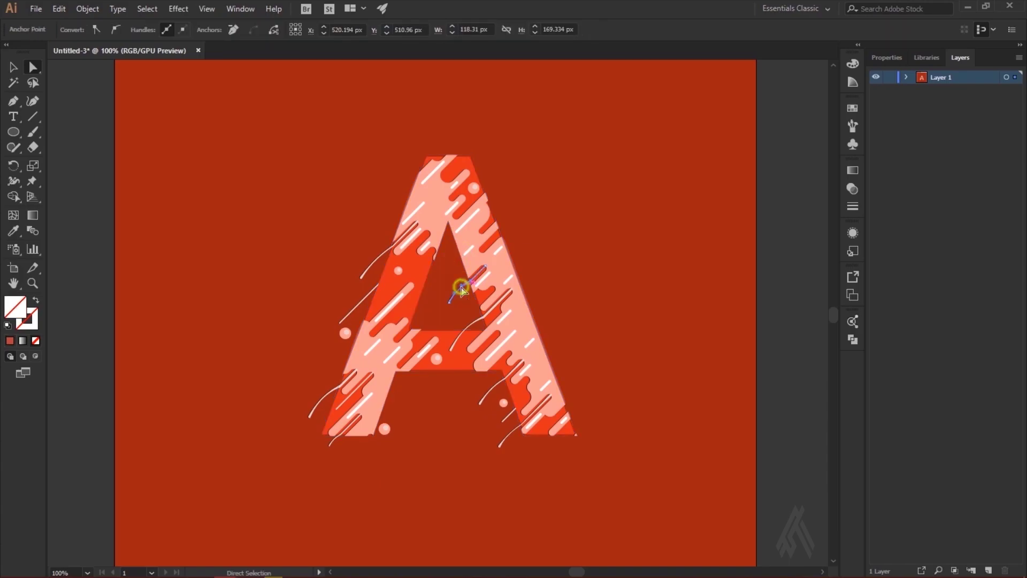
scroll(461, 287, up, 3)
scroll(459, 288, up, 2)
scroll(457, 287, up, 1)
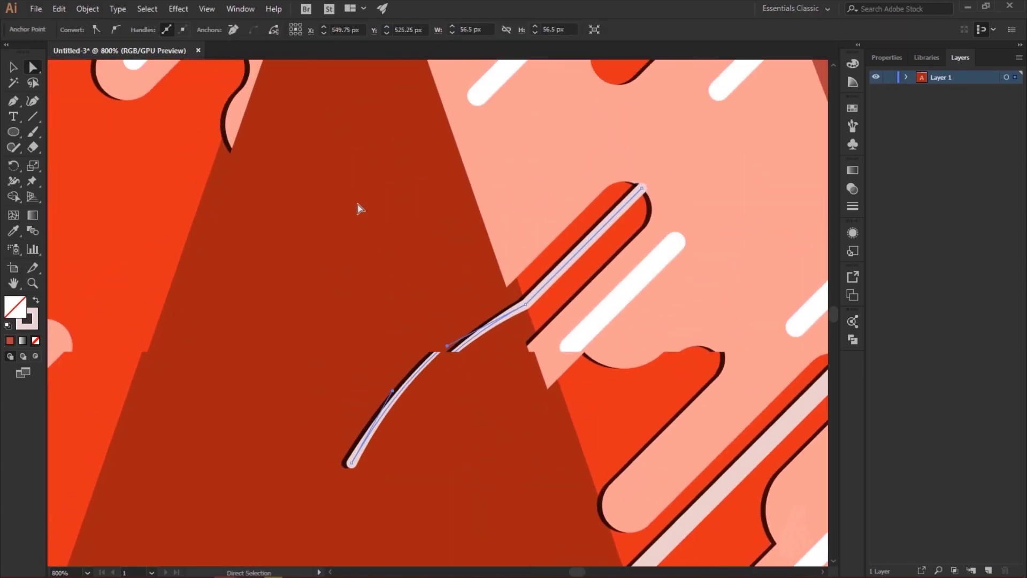
scroll(358, 204, up, 3)
scroll(329, 223, up, 2)
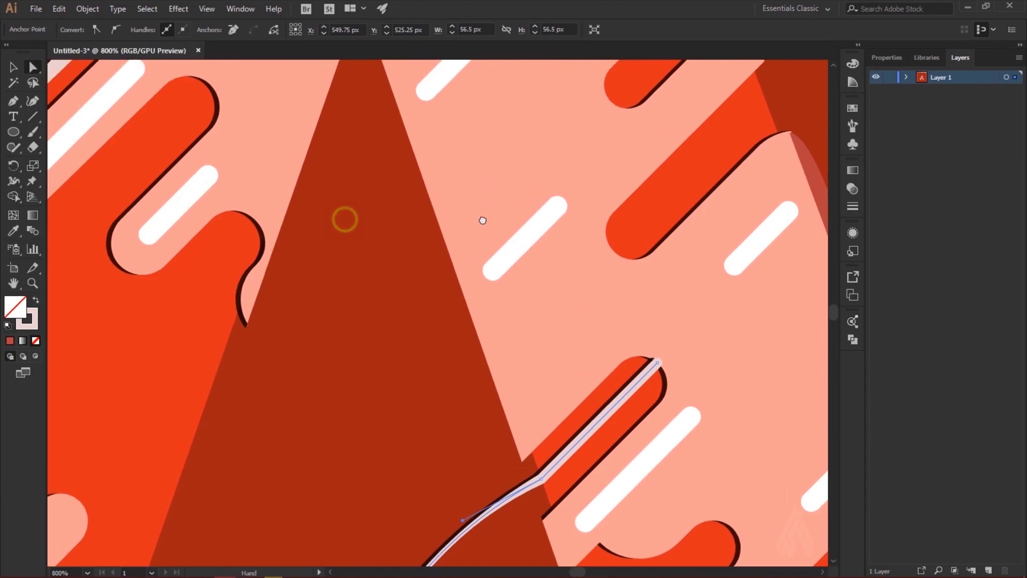
drag(343, 219, 473, 282)
click(91, 202)
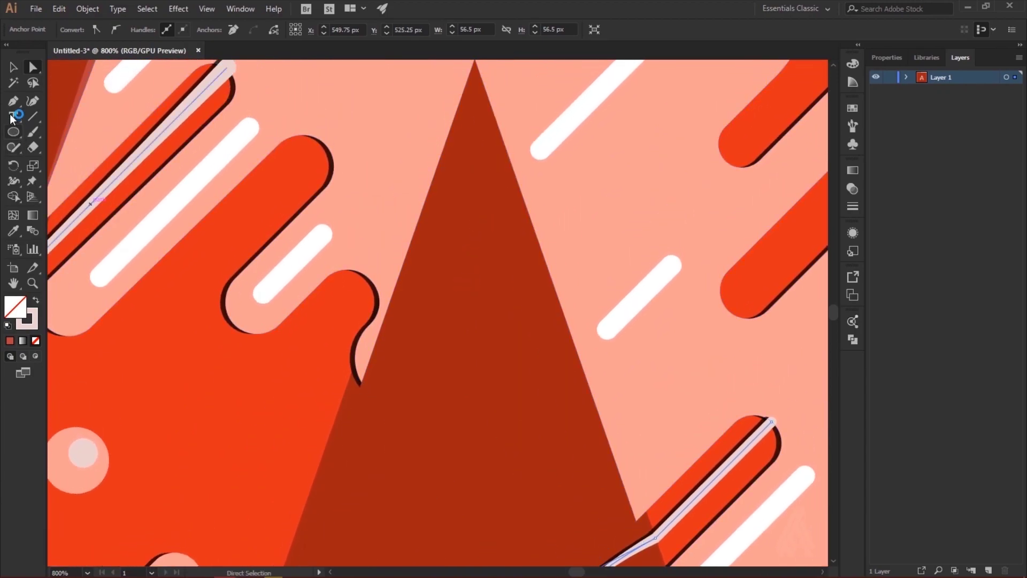
Step: With the Pen tool, draw a curved sliver along the triangle's edge from lower corner to apex
click(13, 103)
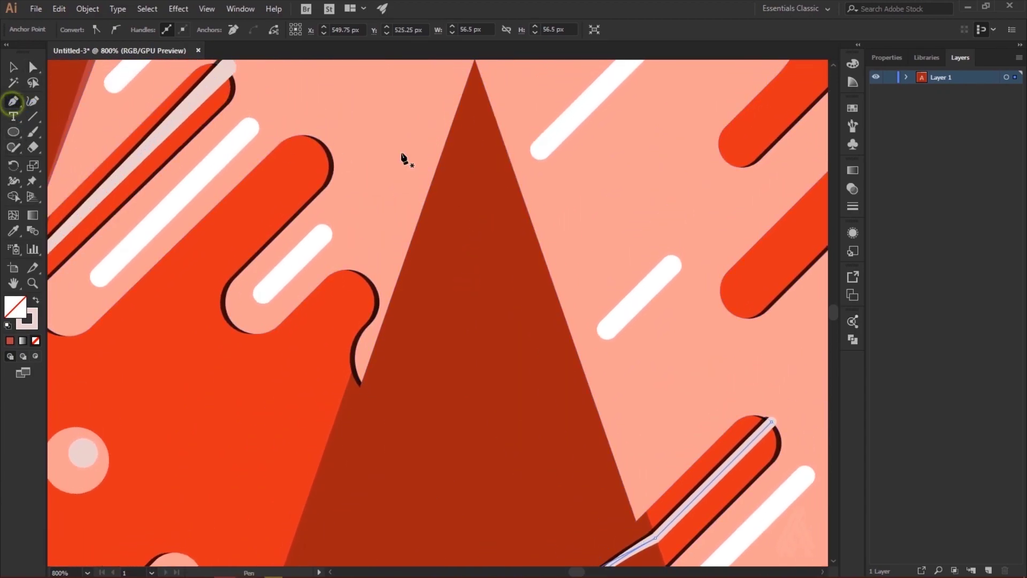
click(636, 519)
click(557, 356)
drag(557, 356, 498, 174)
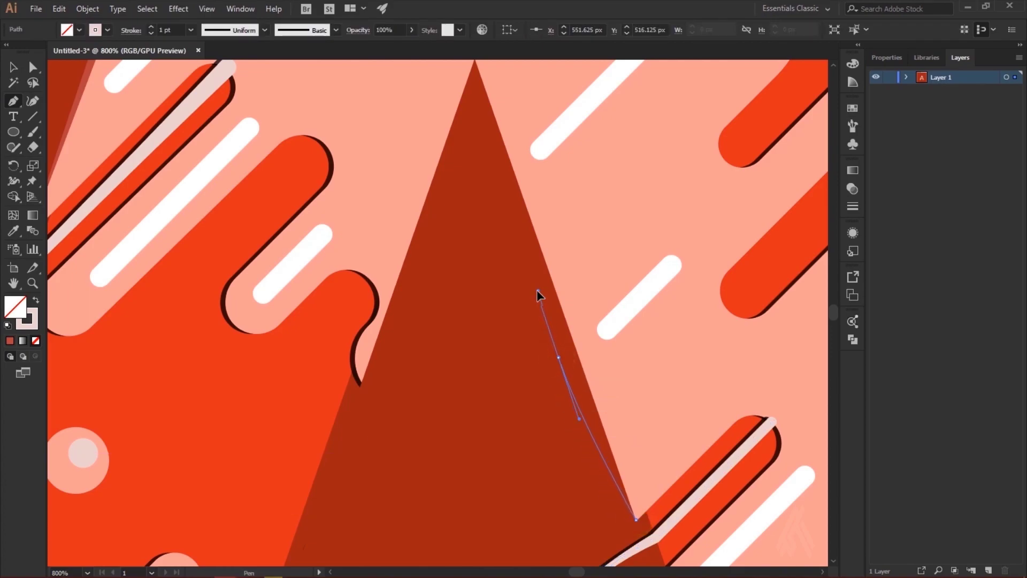
click(476, 61)
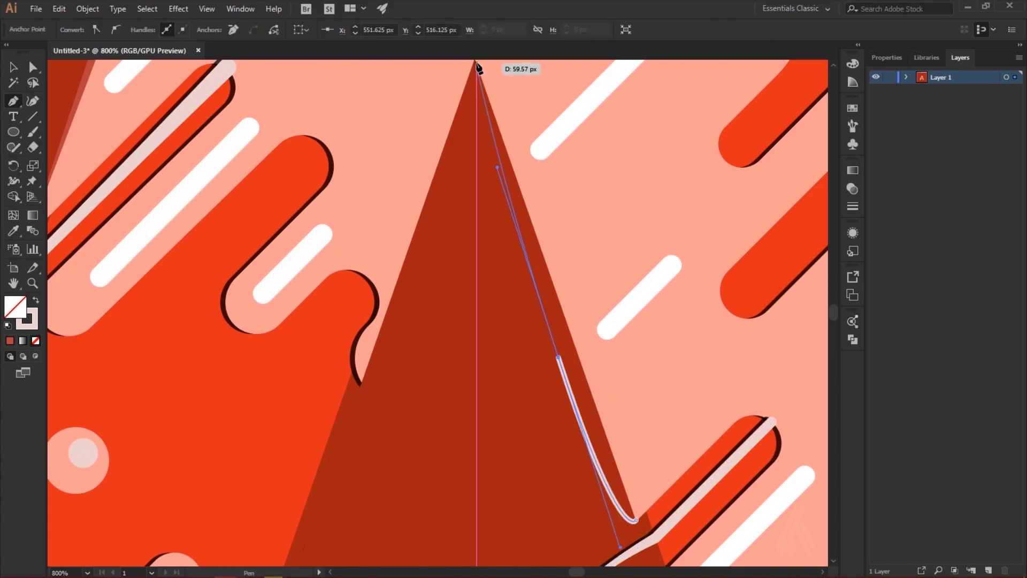
scroll(477, 64, up, 1)
click(636, 549)
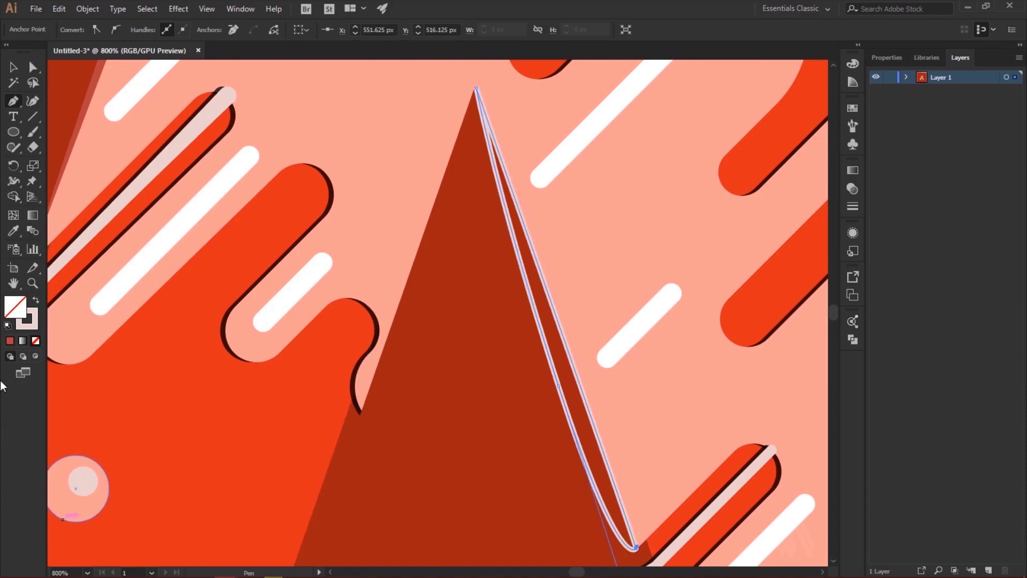
Step: Remove the sliver's stroke and fill it with the darker B7413E shade via eyedropper
click(36, 341)
click(35, 341)
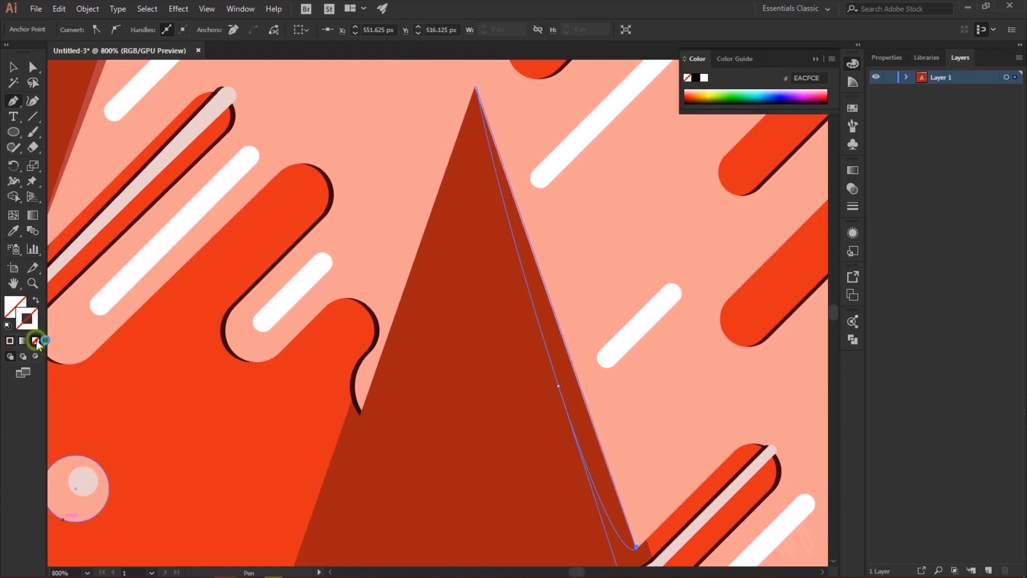
click(10, 342)
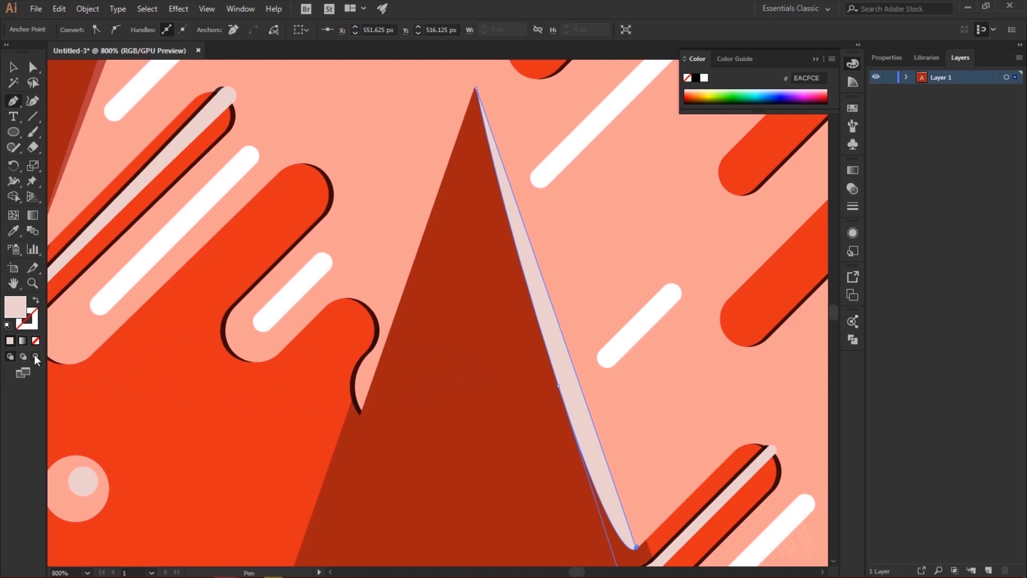
click(14, 231)
click(86, 112)
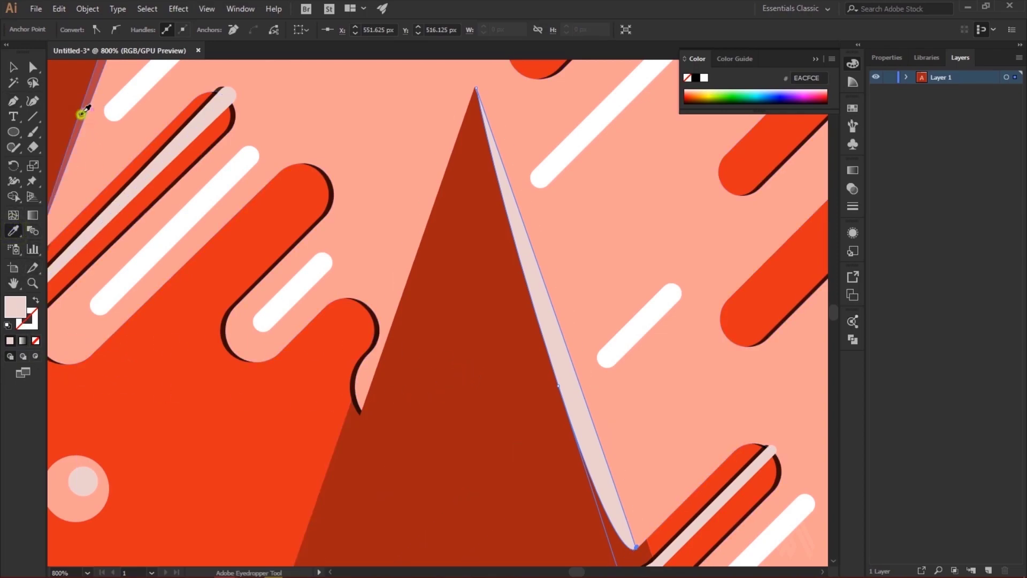
click(13, 66)
Step: Pan down to the next pink stripe junction and zoom in on its corner
click(433, 420)
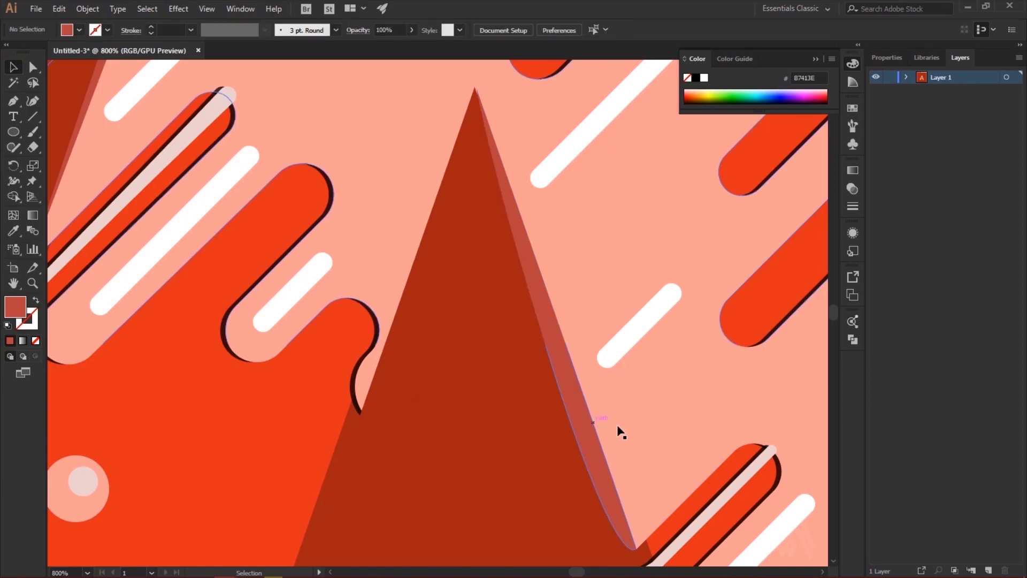
key(ctrl+minus)
drag(516, 469, 425, 267)
click(461, 385)
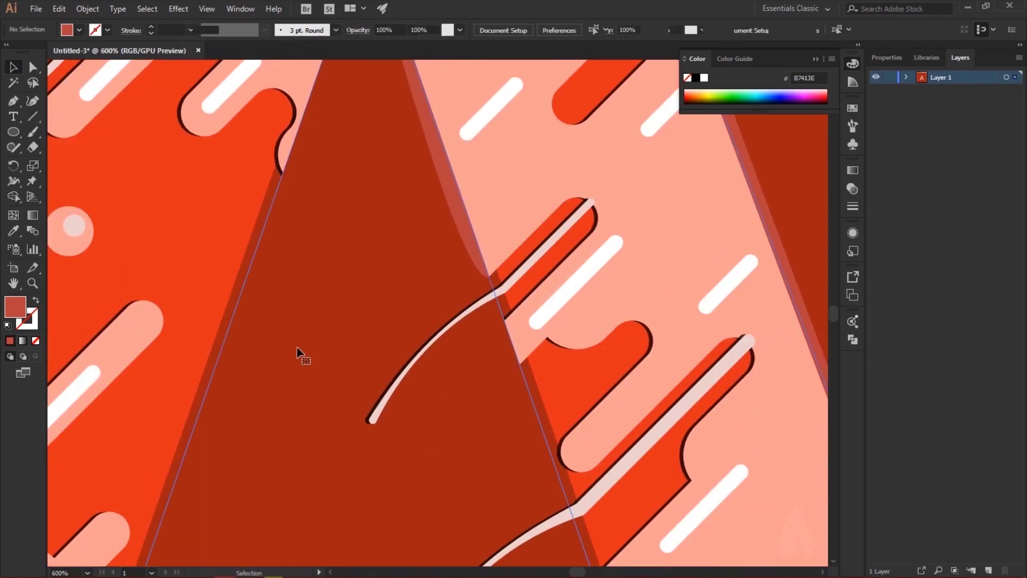
click(14, 100)
key(ctrl+z)
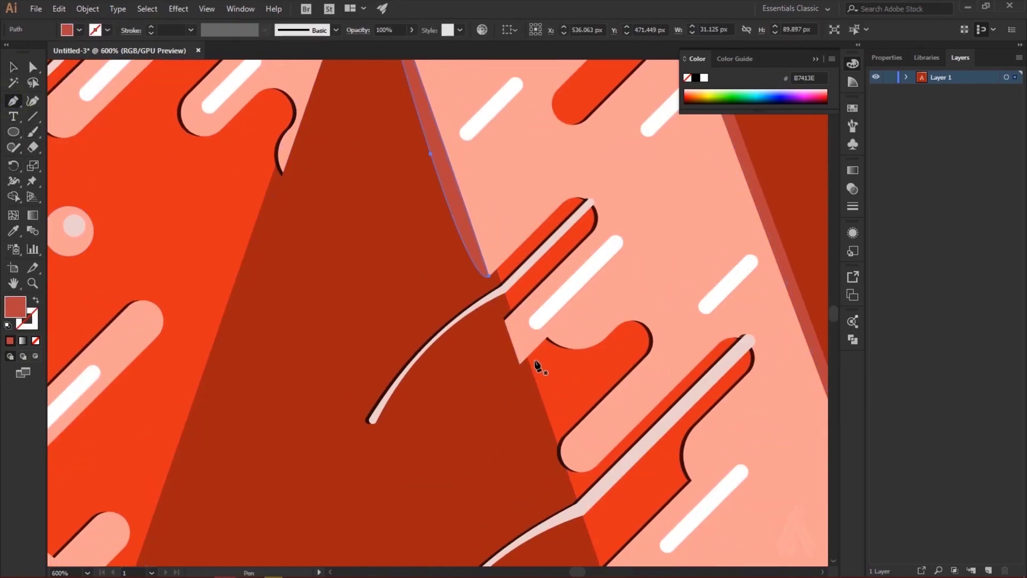
key(ctrl+plus)
key(ctrl+plus)
Step: Draw a second shading sliver at the pink stripe corner and bend its edge into a curve
click(436, 309)
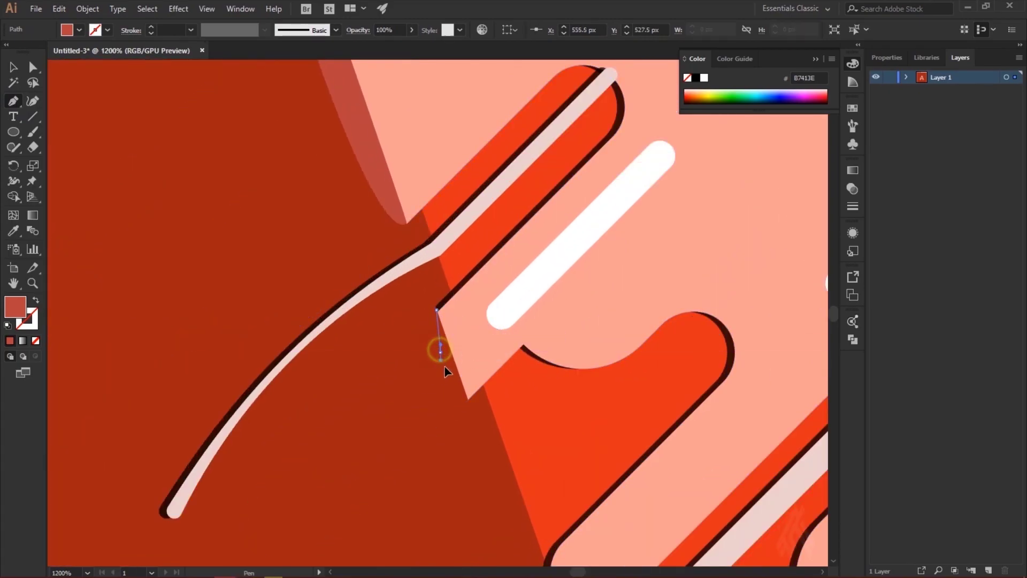
click(468, 399)
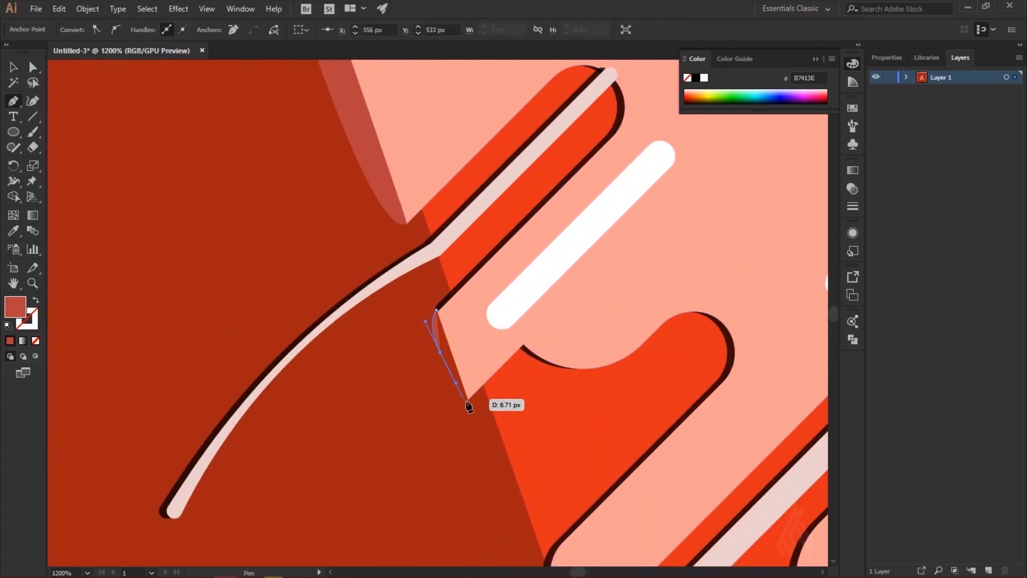
click(436, 309)
key(a)
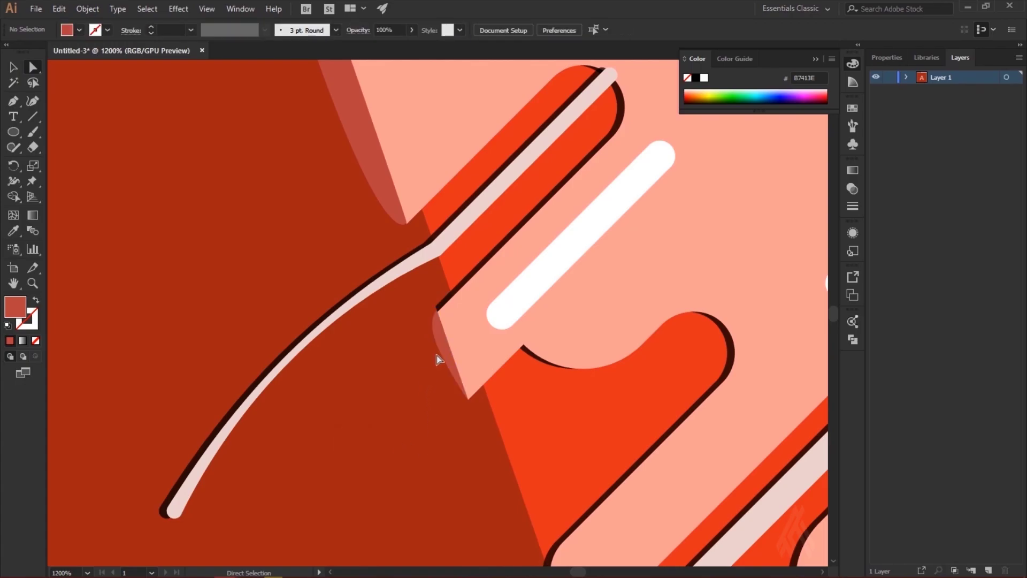
click(437, 356)
drag(436, 355, 440, 355)
click(424, 406)
Step: Draw a curved shading sliver along the pink shape's bottom edge and refine its lower point
drag(500, 484, 392, 232)
key(ctrl+minus)
key(ctrl+minus)
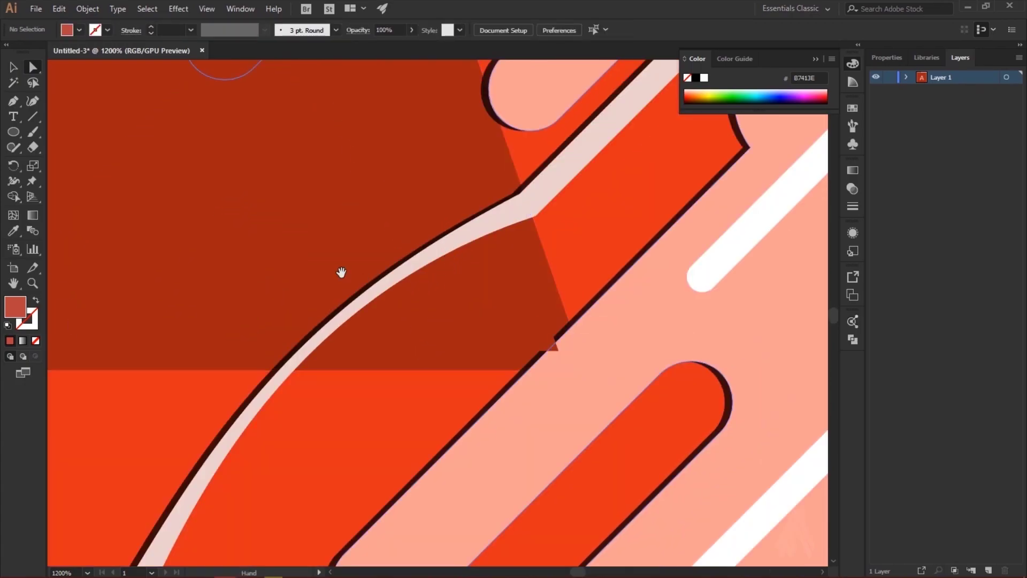
key(ctrl+minus)
key(ctrl+plus)
key(ctrl+plus)
key(ctrl+plus)
key(ctrl+plus)
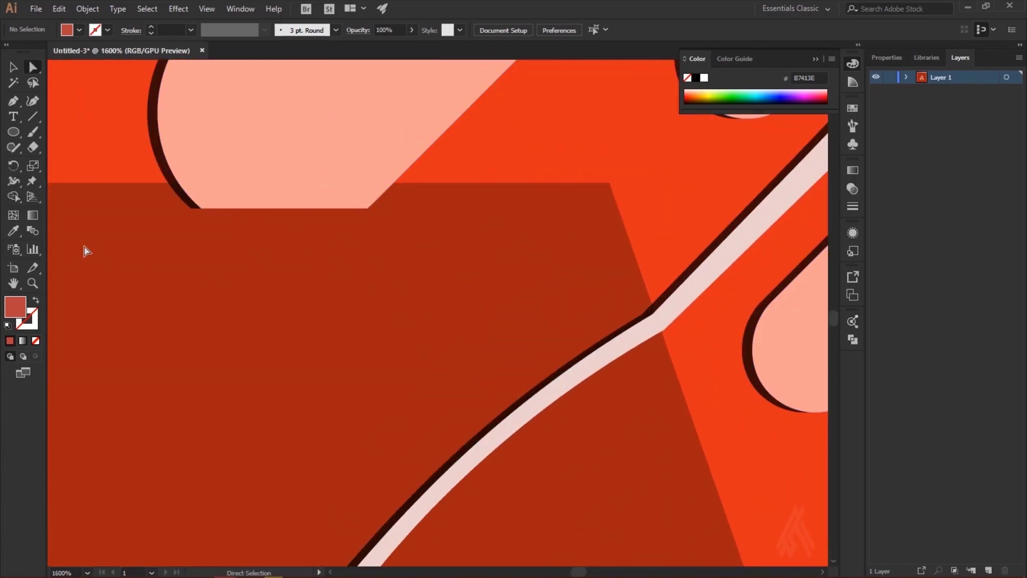
click(14, 101)
drag(200, 209, 245, 222)
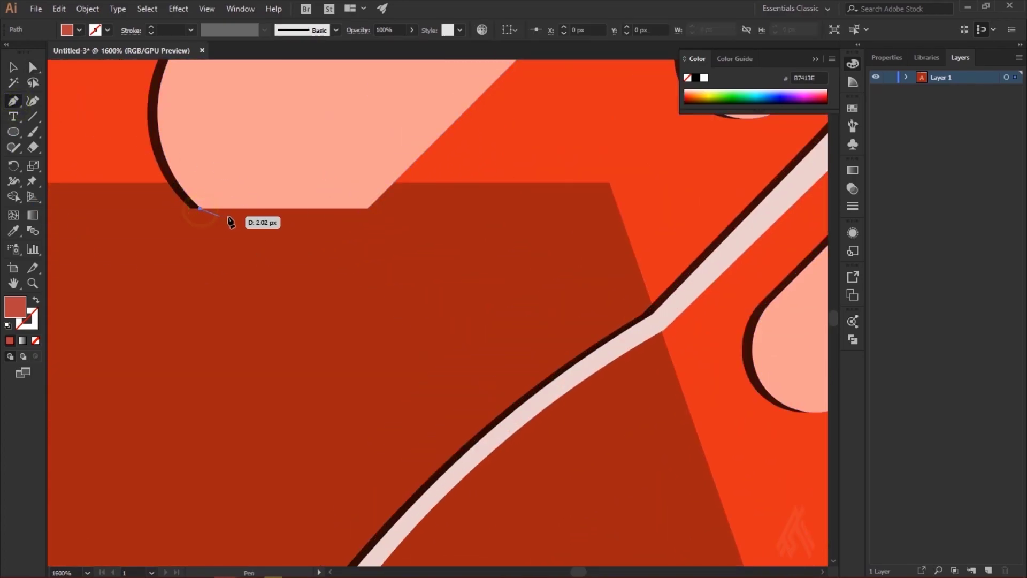
click(369, 208)
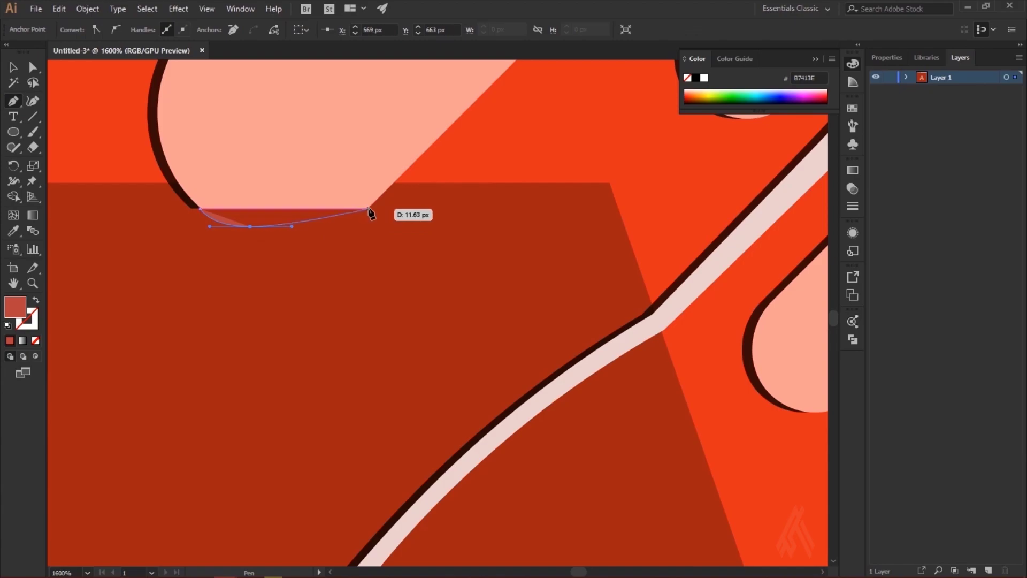
click(200, 208)
key(v)
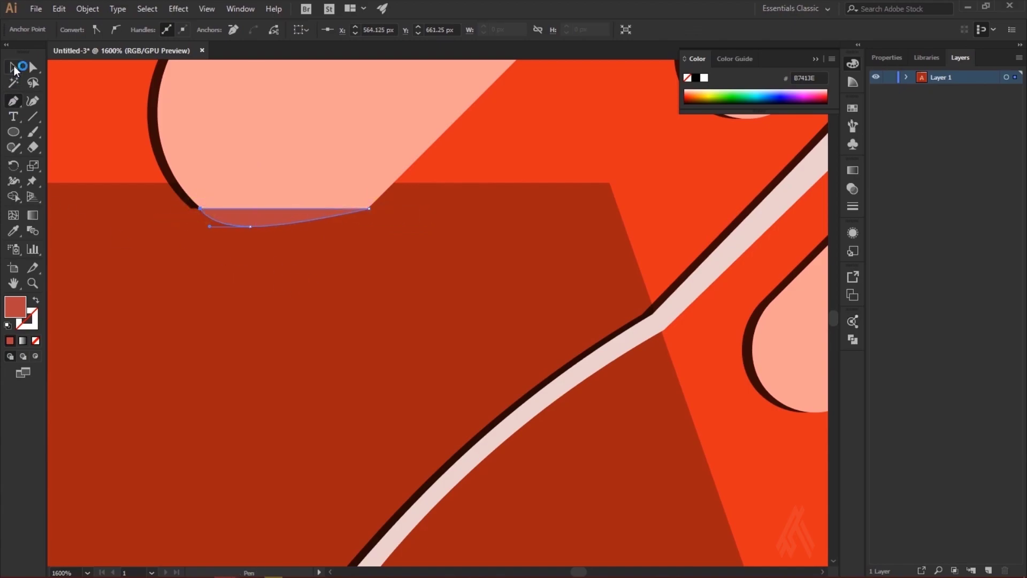
key(a)
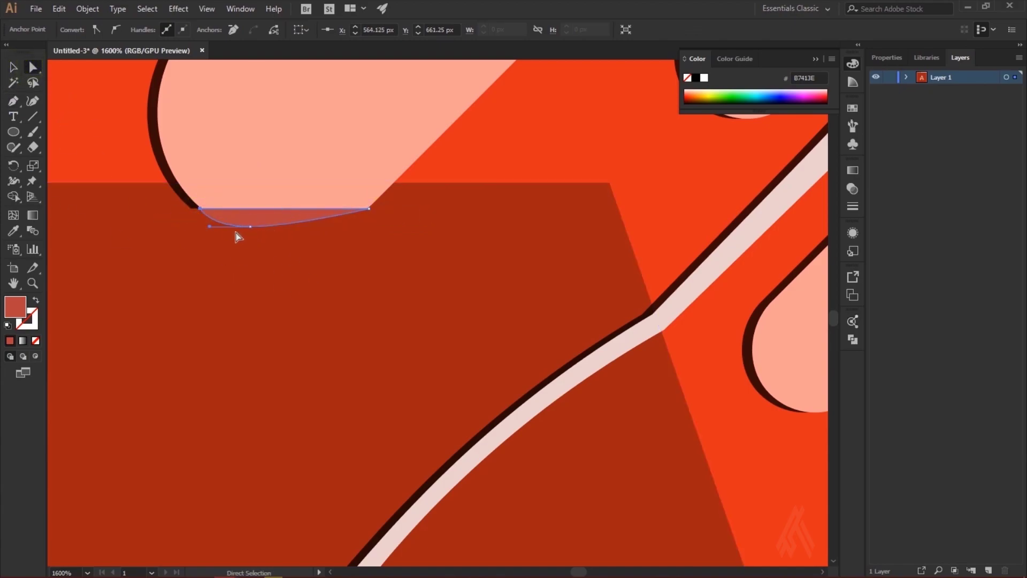
drag(252, 227, 262, 229)
scroll(440, 339, down, 8)
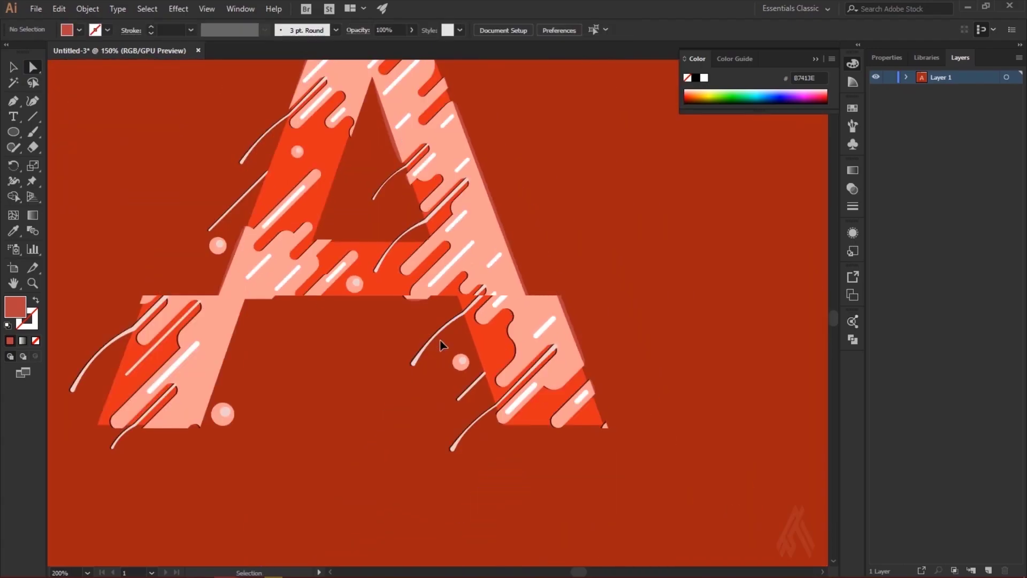
Step: Add a Multiply drop shadow to the whole letter A: 65% opacity, X -8, Y -1, blur 2
scroll(417, 390, up, 2)
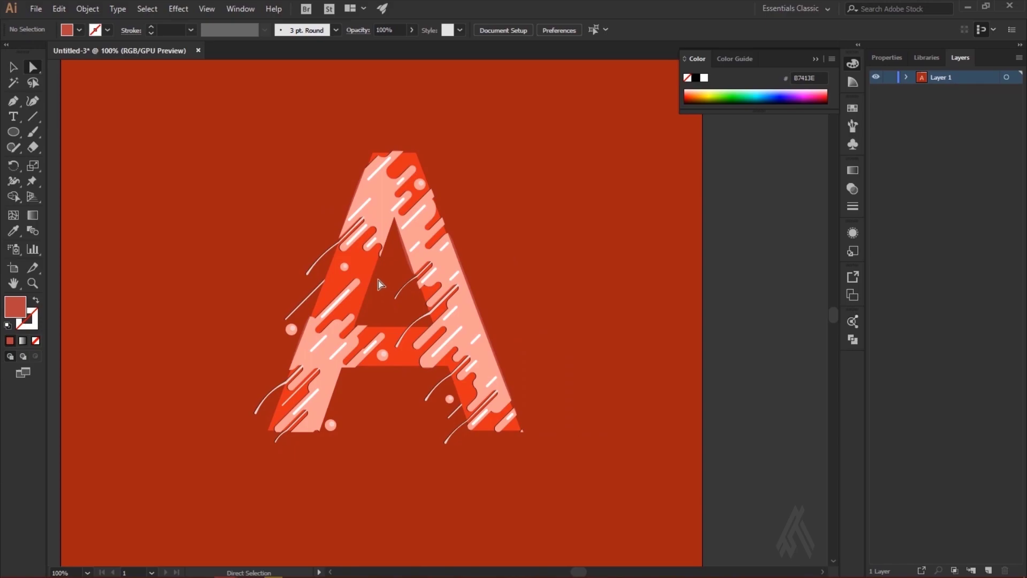
click(370, 267)
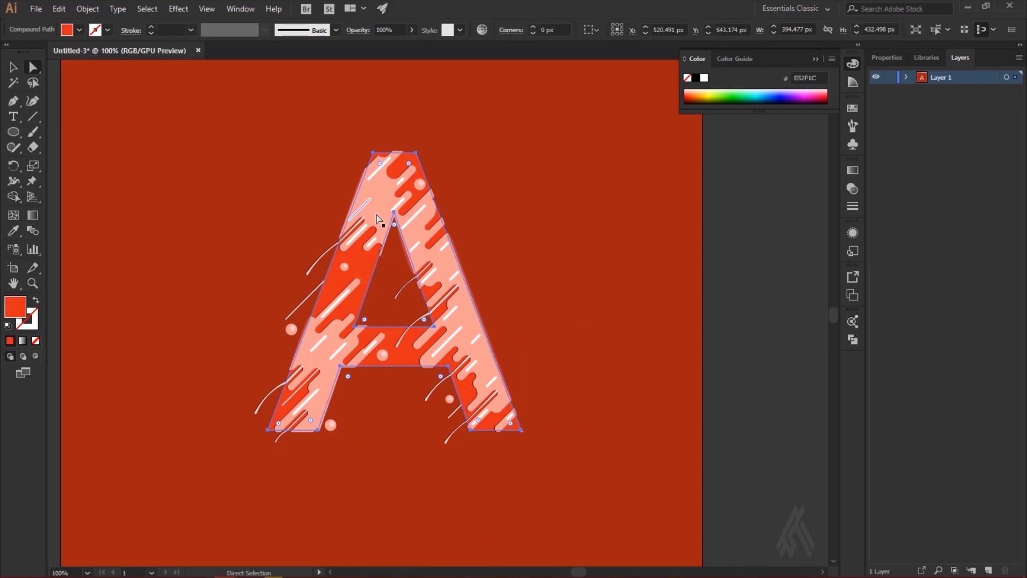
click(178, 9)
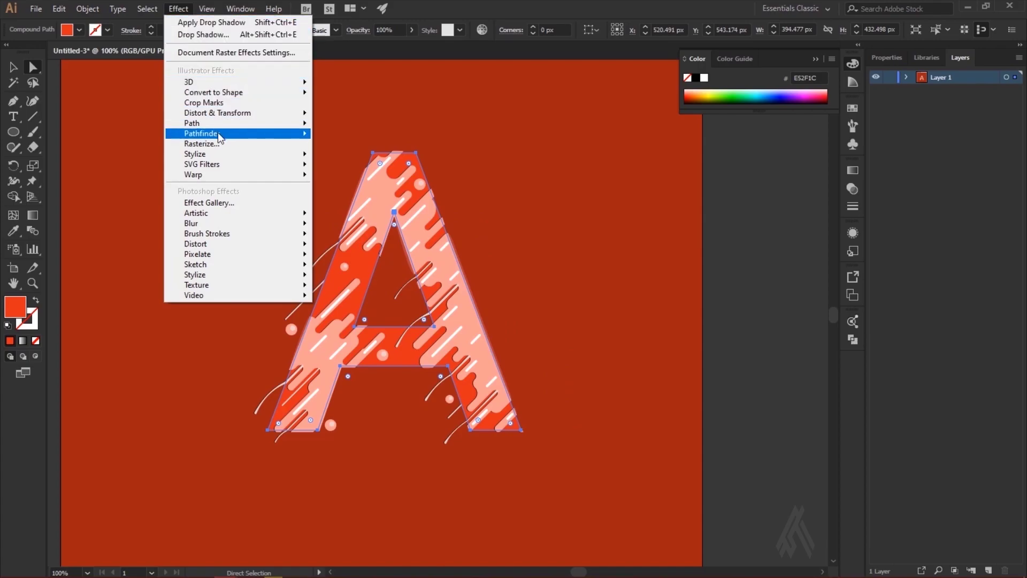
click(222, 153)
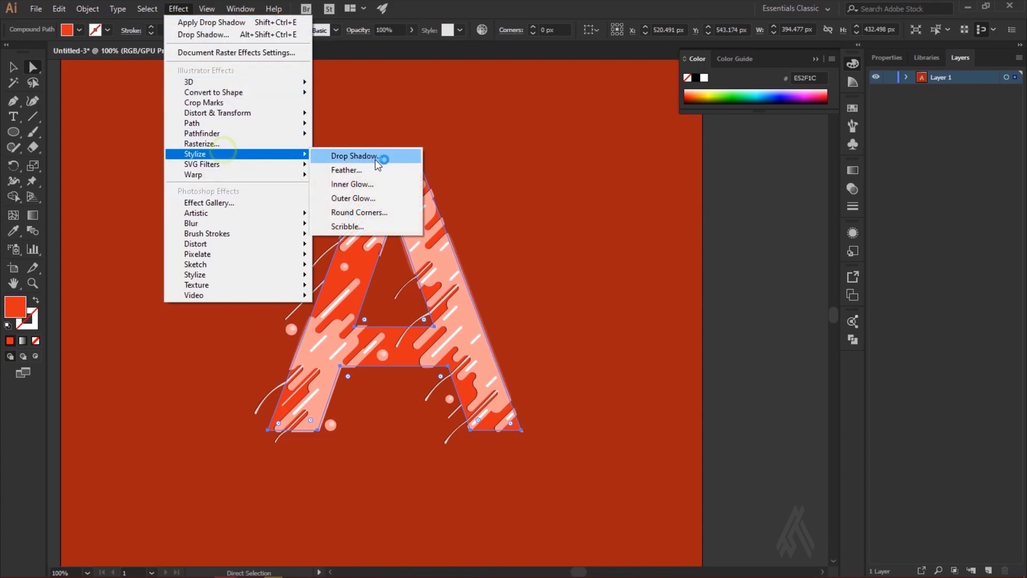
click(378, 157)
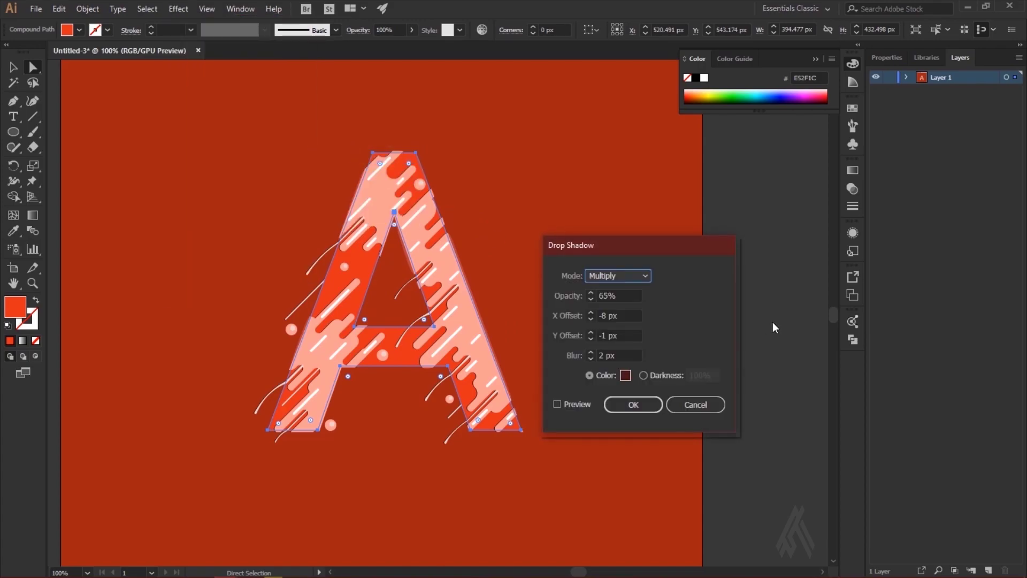
click(627, 294)
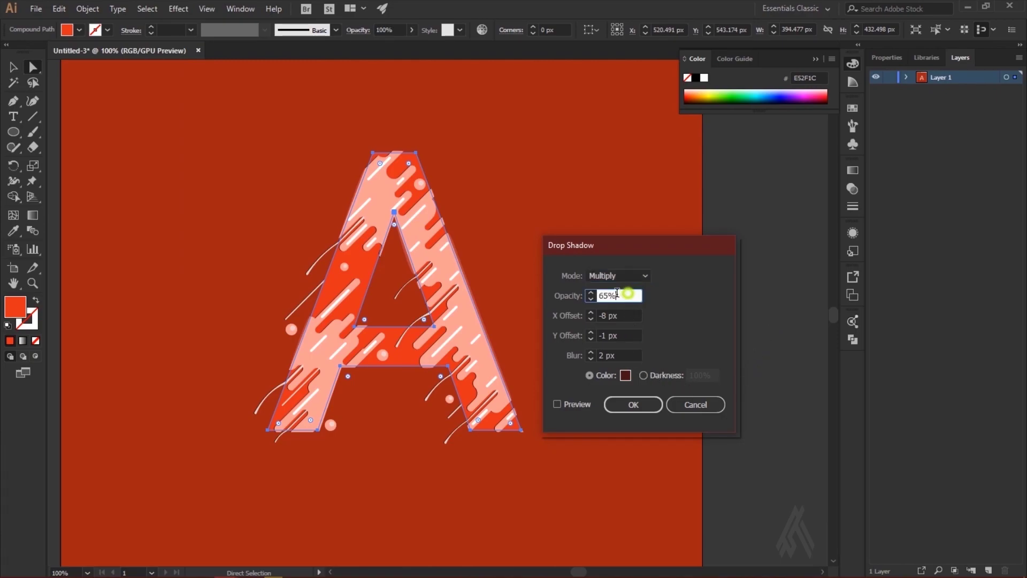
mouse_move(629, 315)
mouse_down()
mouse_move(591, 316)
mouse_move(581, 355)
mouse_up()
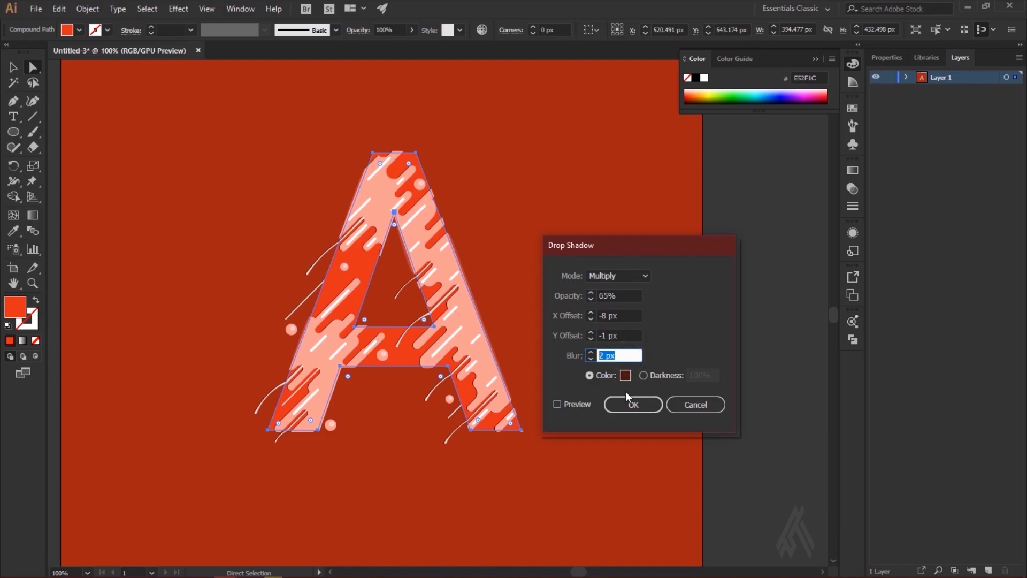
click(556, 405)
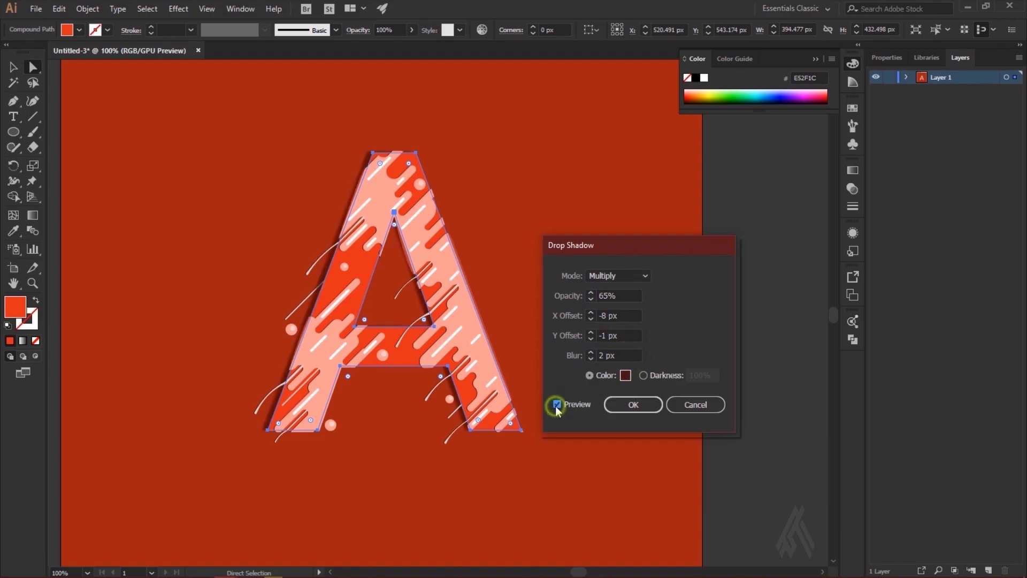
Step: Set the drop shadow colour to dark red 471515 and apply the effect
click(625, 376)
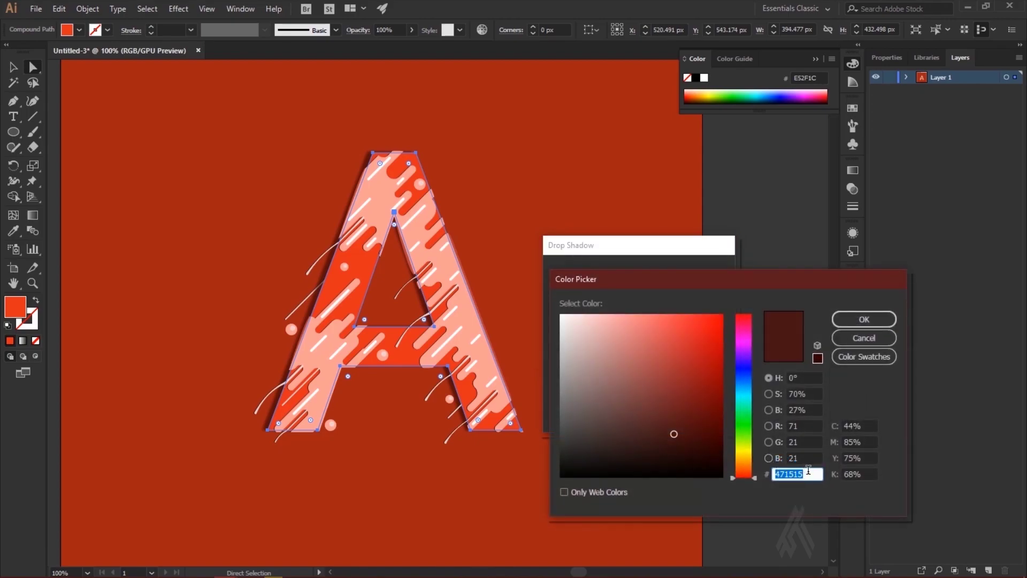
drag(787, 473, 760, 472)
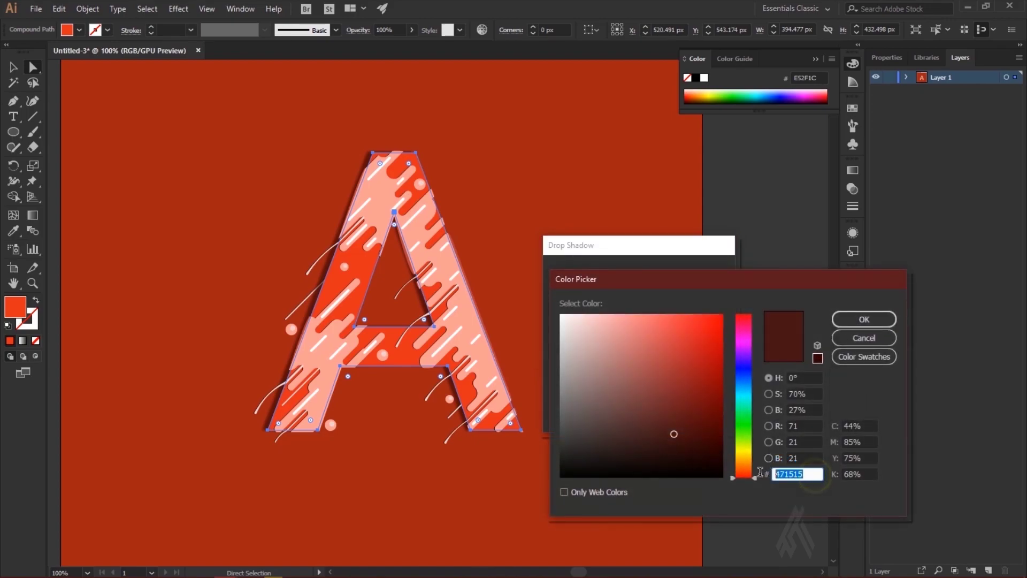
click(868, 323)
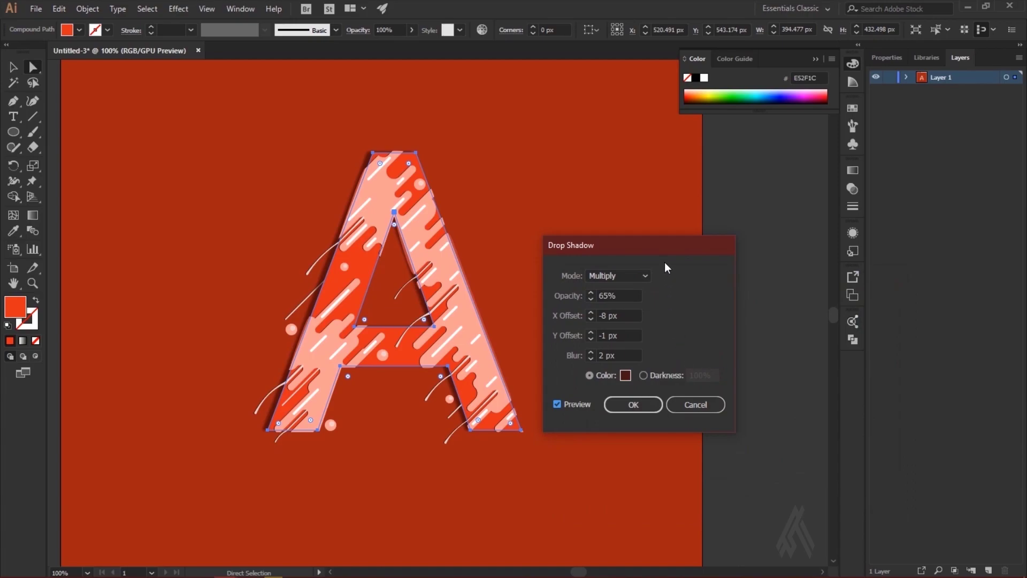
click(652, 408)
click(606, 408)
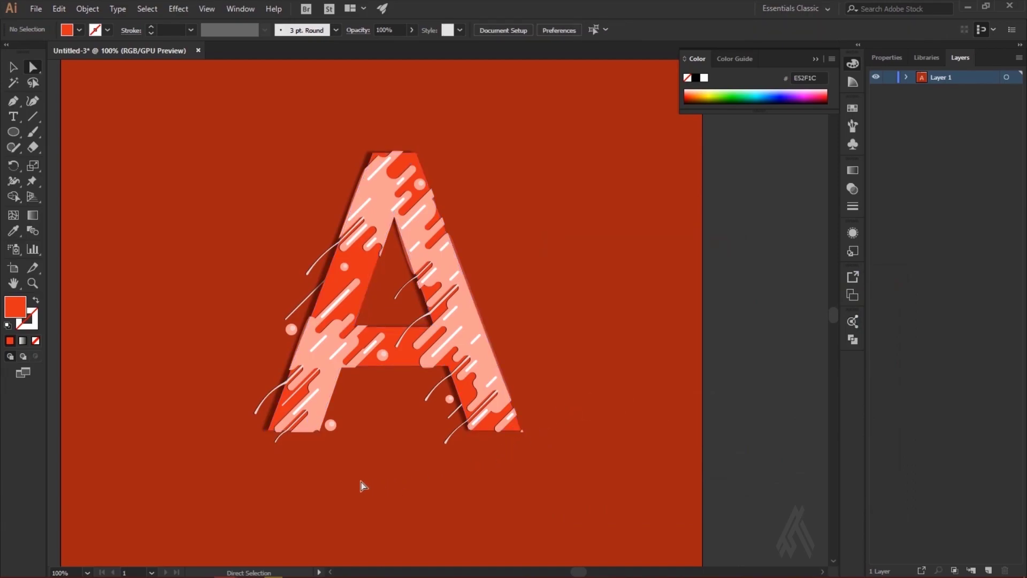
key(ctrl+plus)
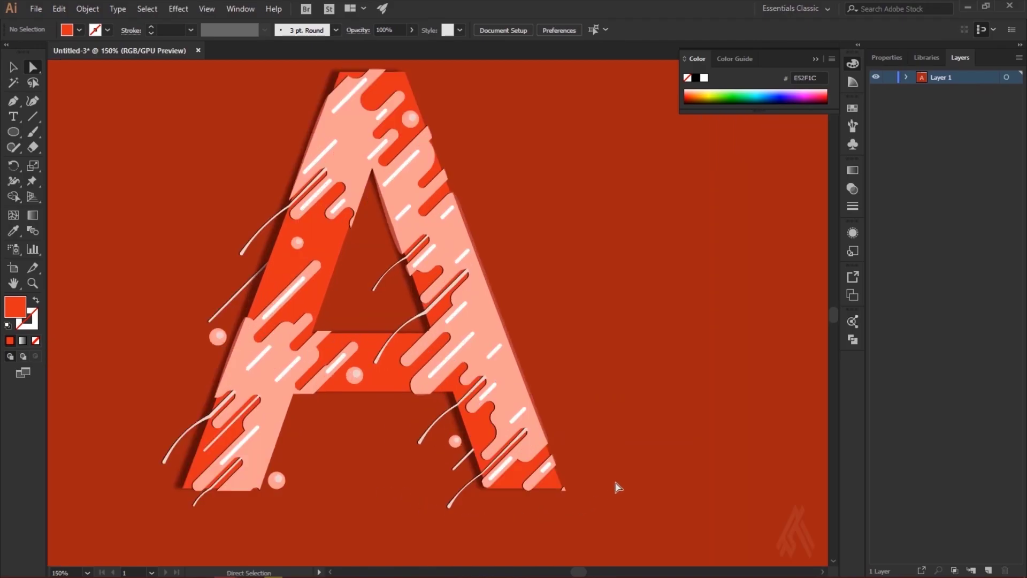
key(ctrl+0)
key(ctrl+plus)
key(ctrl+plus)
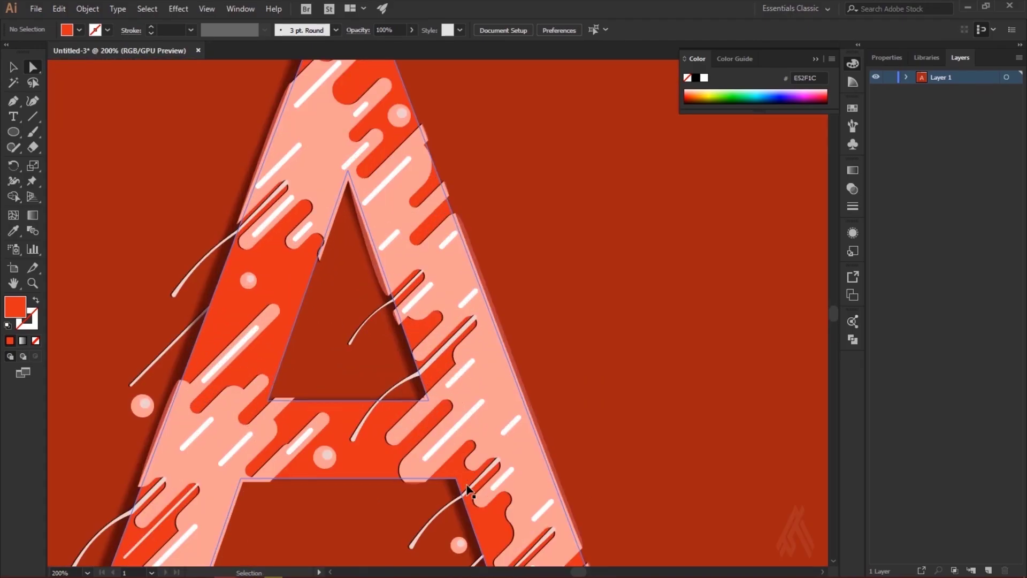
scroll(639, 422, down, 2)
key(ctrl+minus)
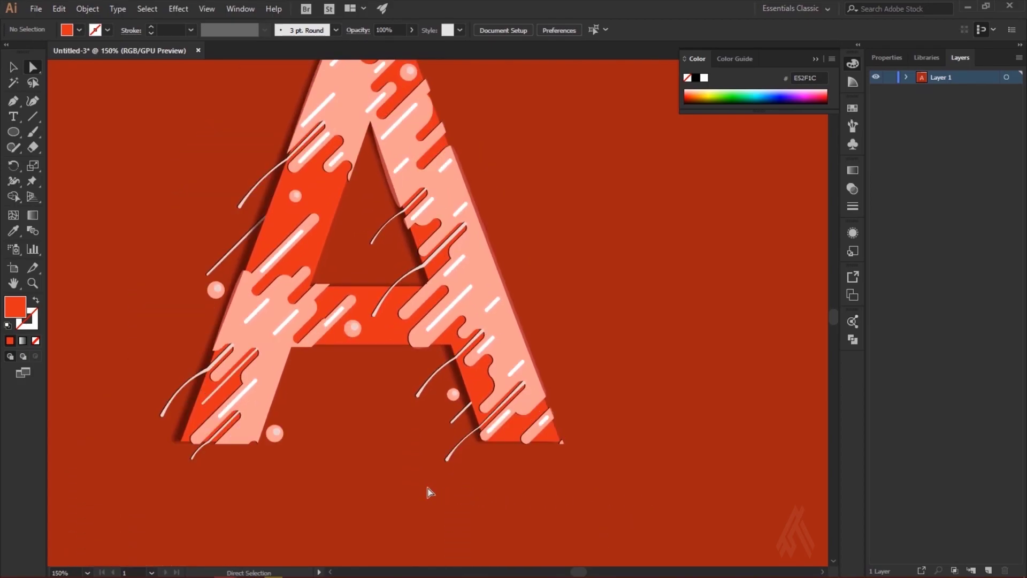
scroll(367, 477, up, 2)
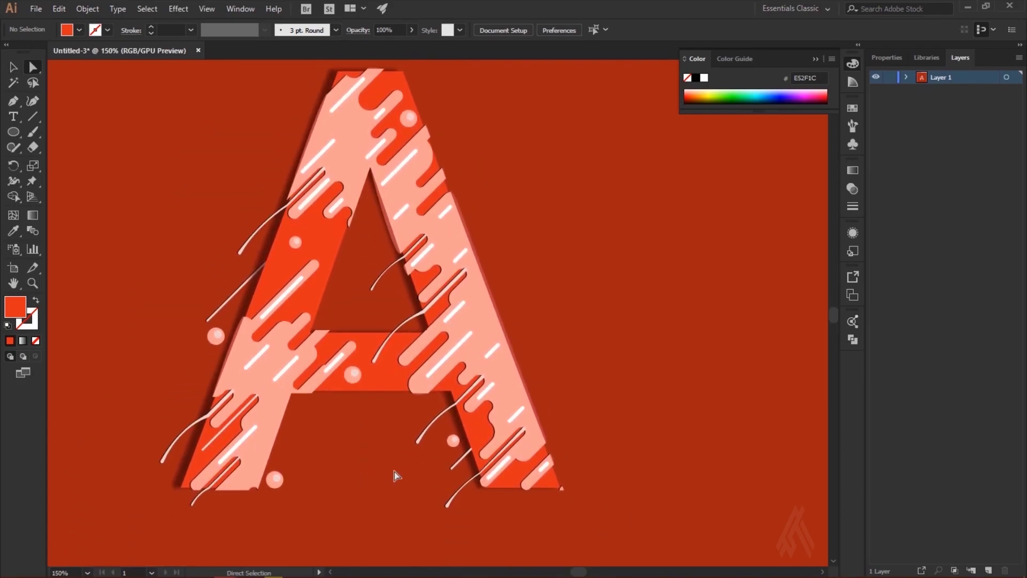